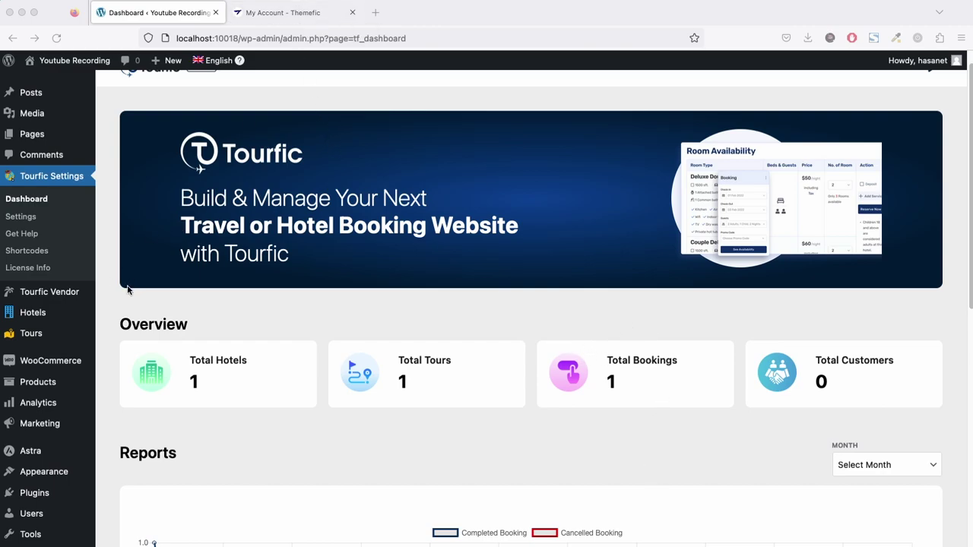
Check the Themefic account Downloads for Tourfic-Pro.zip and Tourfic-Vendor.zip, then go back to WordPress.
{"action": "left_click", "coordinate": [293, 15]}
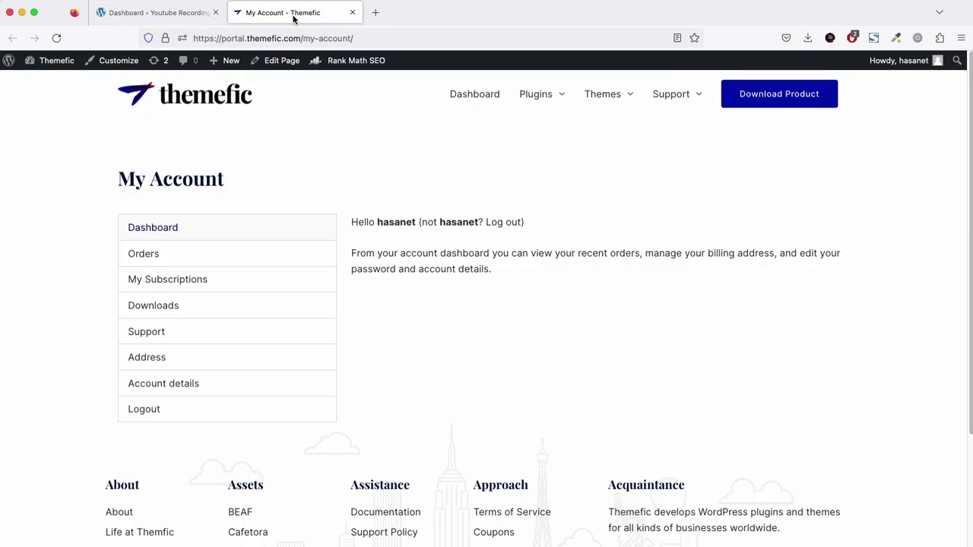
{"action": "left_click", "coordinate": [153, 306]}
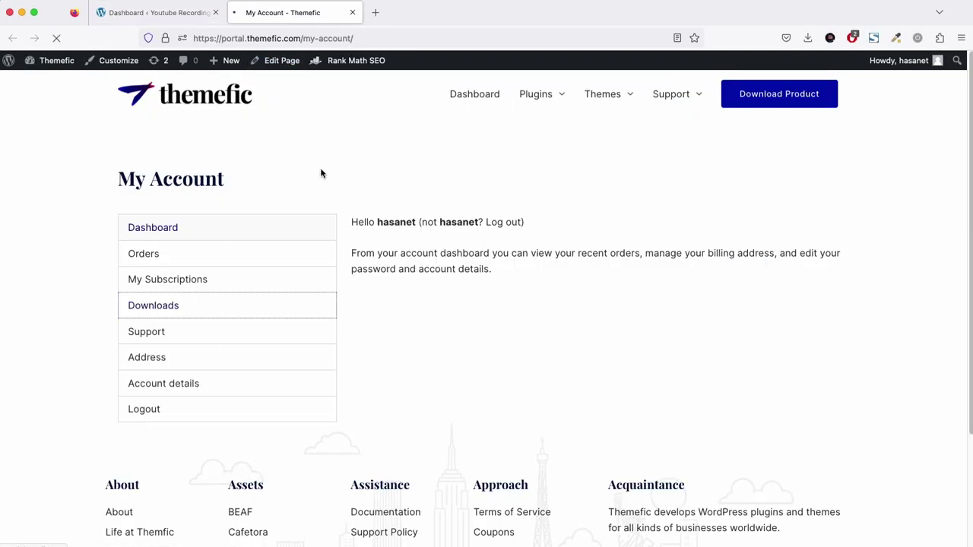
{"action": "scroll", "coordinate": [495, 265], "scroll_direction": "down", "scroll_amount": 15}
{"action": "scroll", "coordinate": [502, 266], "scroll_direction": "up", "scroll_amount": 5}
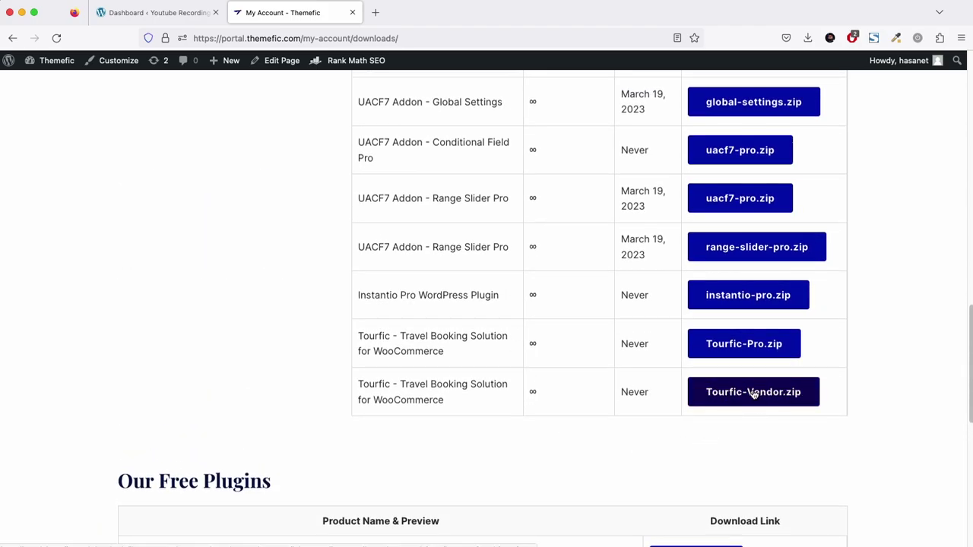
{"action": "left_click", "coordinate": [169, 19]}
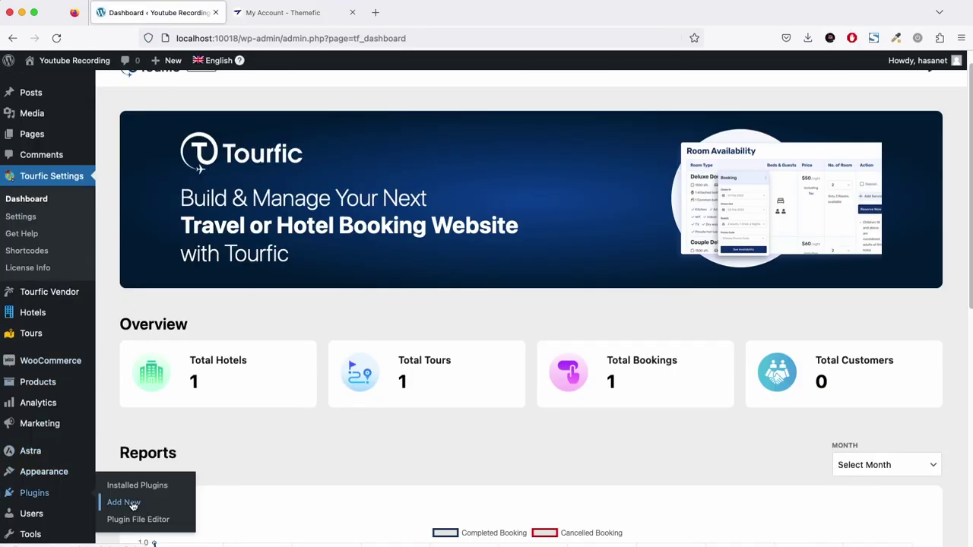
Show the Upload Plugin box under Plugins > Add New, then open Tourfic Vendor > Reports.
{"action": "left_click", "coordinate": [127, 503]}
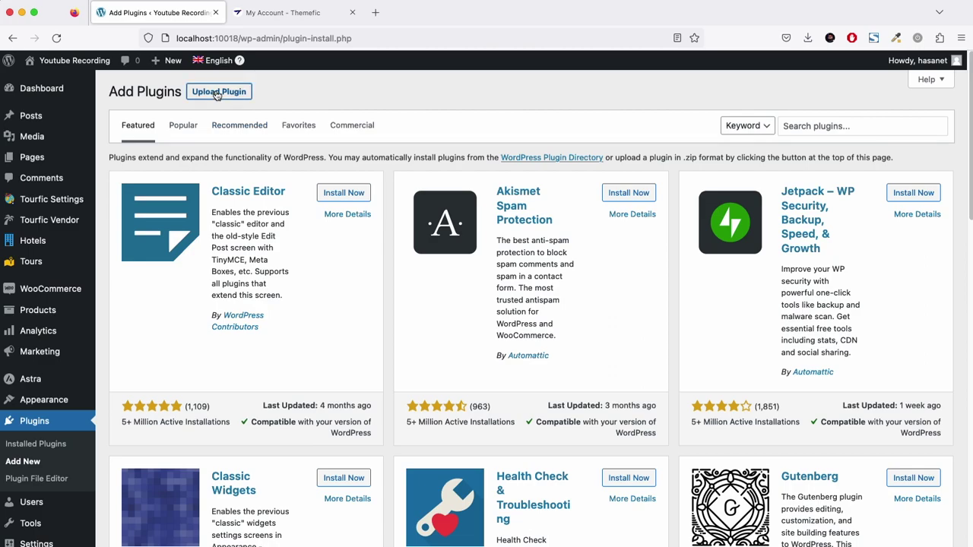
{"action": "left_click", "coordinate": [218, 91]}
{"action": "scroll", "coordinate": [99, 266], "scroll_direction": "down", "scroll_amount": 1}
{"action": "scroll", "coordinate": [265, 210], "scroll_direction": "up", "scroll_amount": 1}
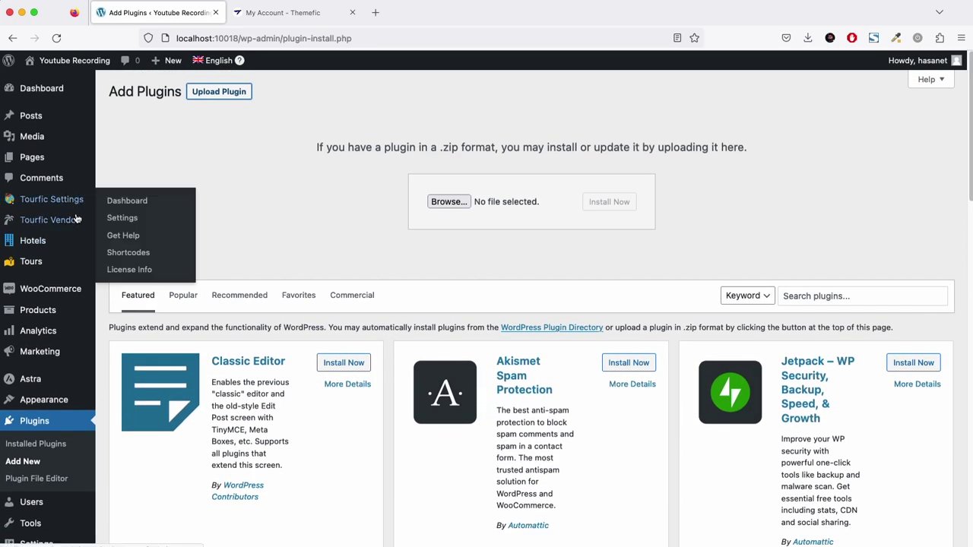
{"action": "mouse_move", "coordinate": [76, 220]}
{"action": "left_click", "coordinate": [121, 221]}
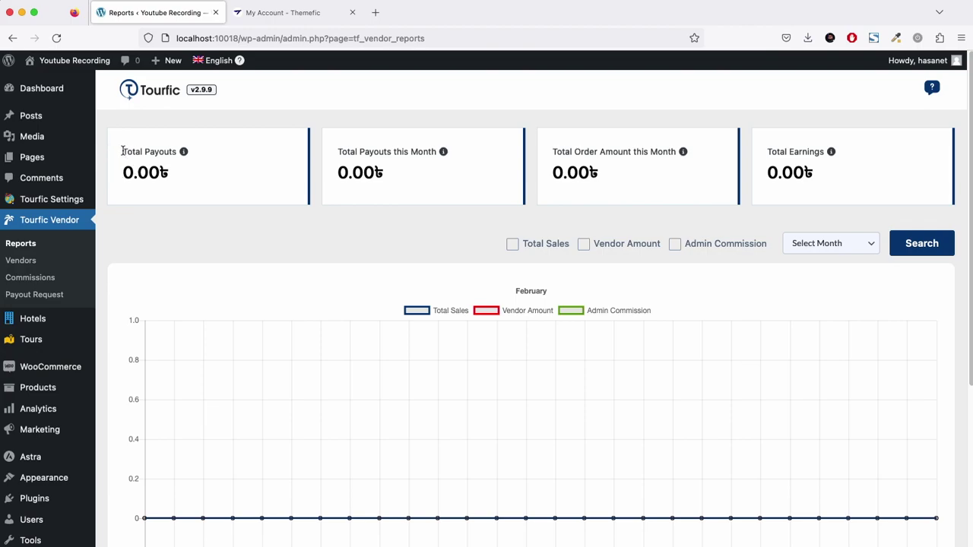
Check that Total Payouts and all earnings cards read 0.00৳, then open the empty Vendors list.
{"action": "left_click_drag", "start_coordinate": [122, 151], "coordinate": [172, 172]}
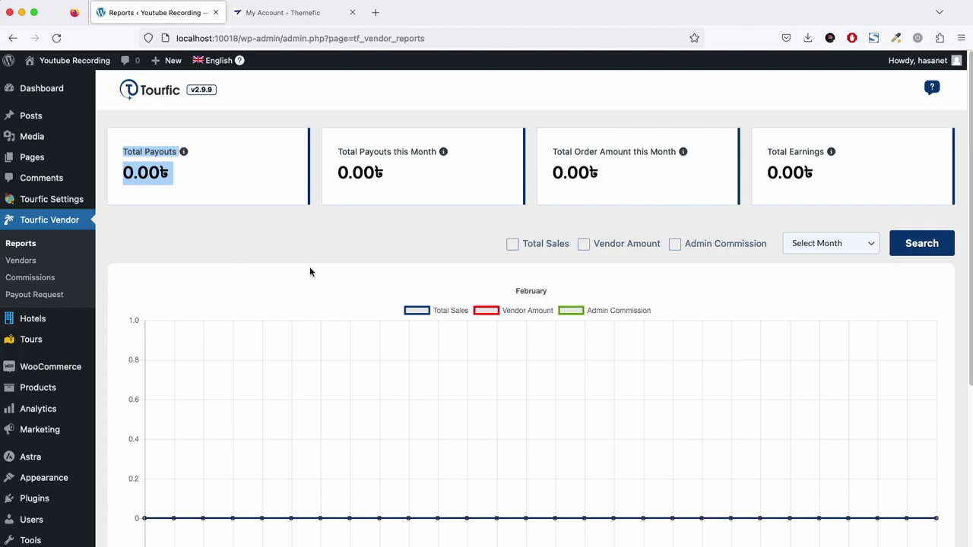
{"action": "left_click", "coordinate": [196, 194]}
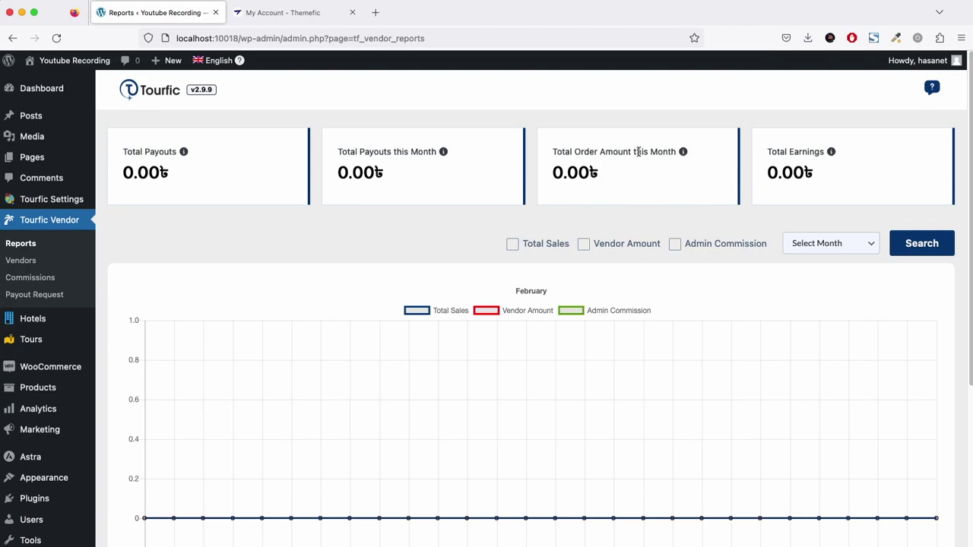
{"action": "scroll", "coordinate": [810, 166], "scroll_direction": "down", "scroll_amount": 2}
{"action": "scroll", "coordinate": [811, 172], "scroll_direction": "down", "scroll_amount": 2}
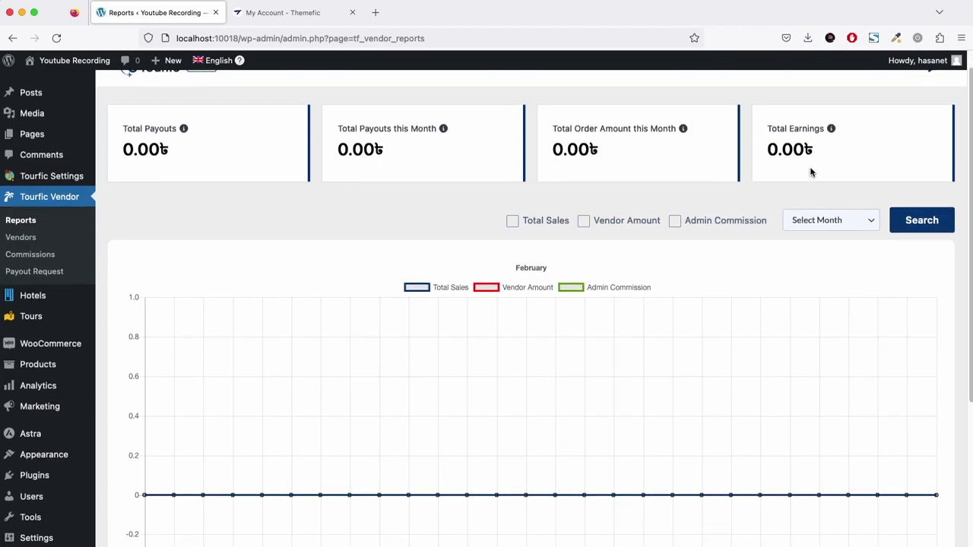
{"action": "scroll", "coordinate": [832, 187], "scroll_direction": "down", "scroll_amount": 4}
{"action": "scroll", "coordinate": [837, 193], "scroll_direction": "up", "scroll_amount": 6}
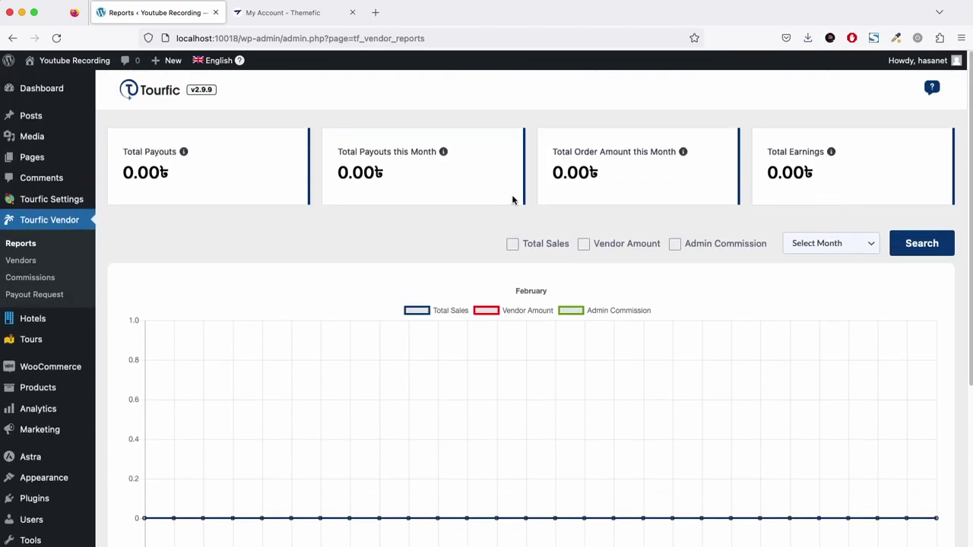
{"action": "left_click", "coordinate": [53, 259]}
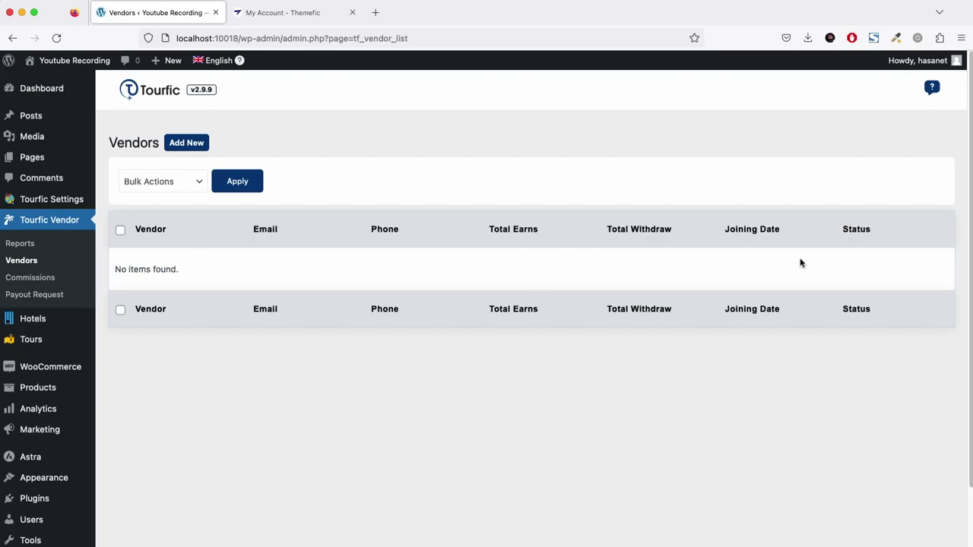
Inspect the Add Vendor form's Username and Commission (%) fields, then open the empty Commissions list.
{"action": "left_click", "coordinate": [183, 145]}
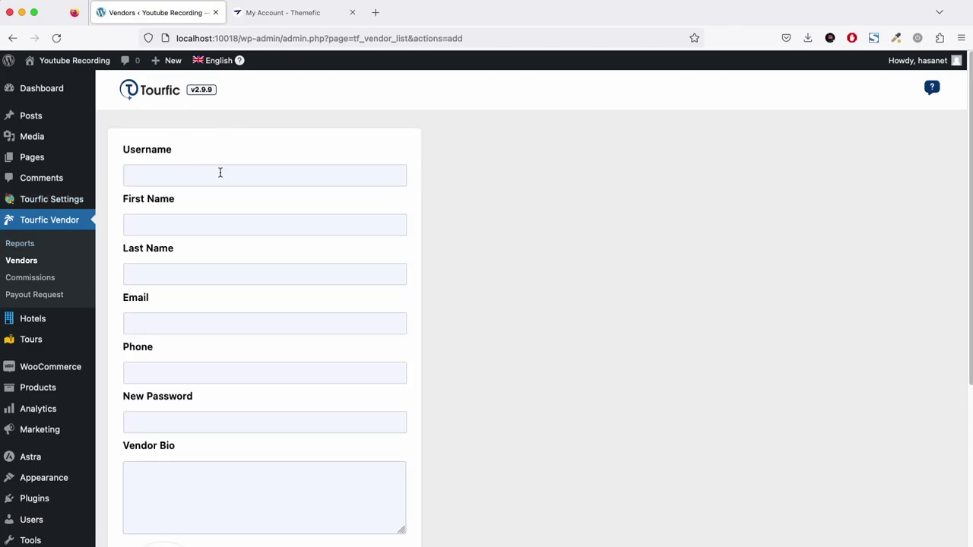
{"action": "left_click", "coordinate": [220, 173]}
{"action": "scroll", "coordinate": [350, 330], "scroll_direction": "down", "scroll_amount": 5}
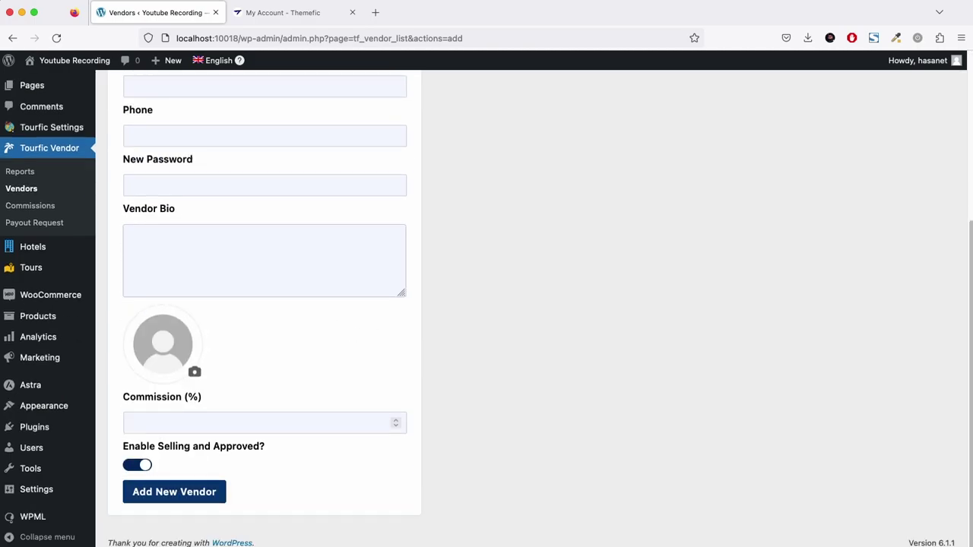
{"action": "left_click", "coordinate": [289, 423]}
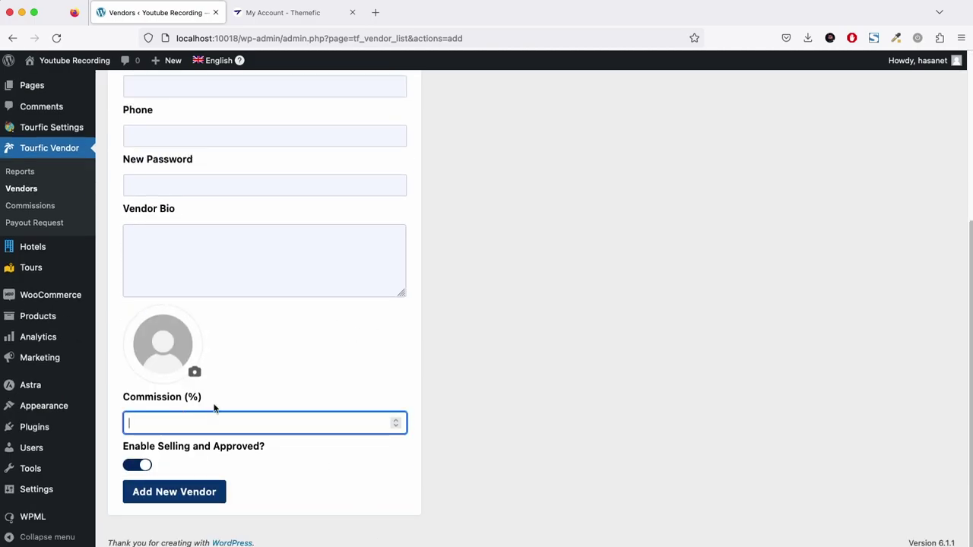
{"action": "scroll", "coordinate": [92, 309], "scroll_direction": "up", "scroll_amount": 3}
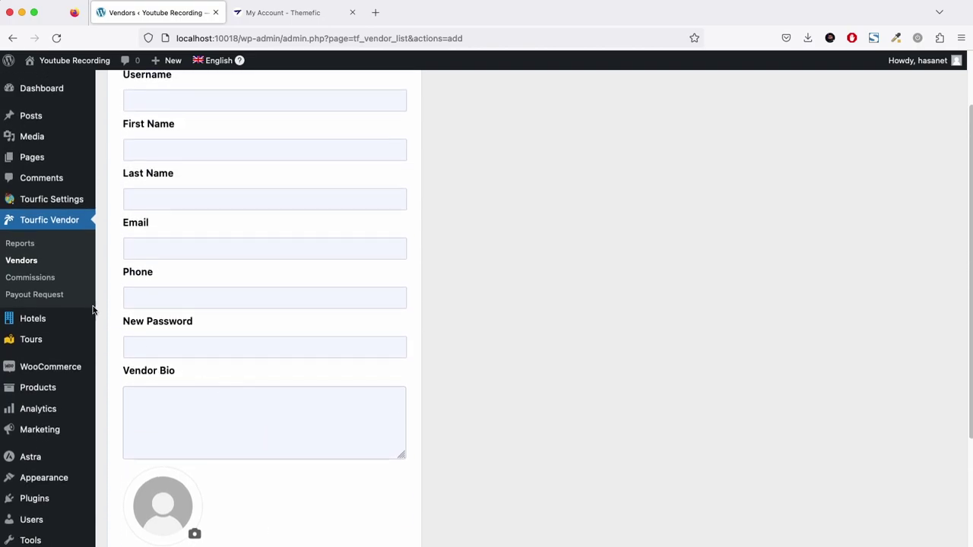
{"action": "left_click", "coordinate": [33, 283]}
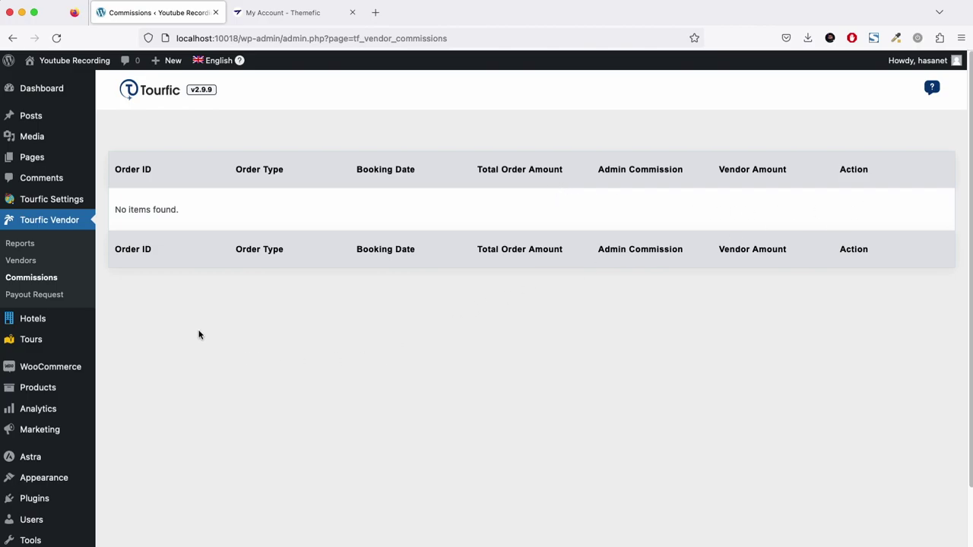
Preview the Add New payout form and its Payment Method options, then close it without saving.
{"action": "left_click", "coordinate": [32, 301]}
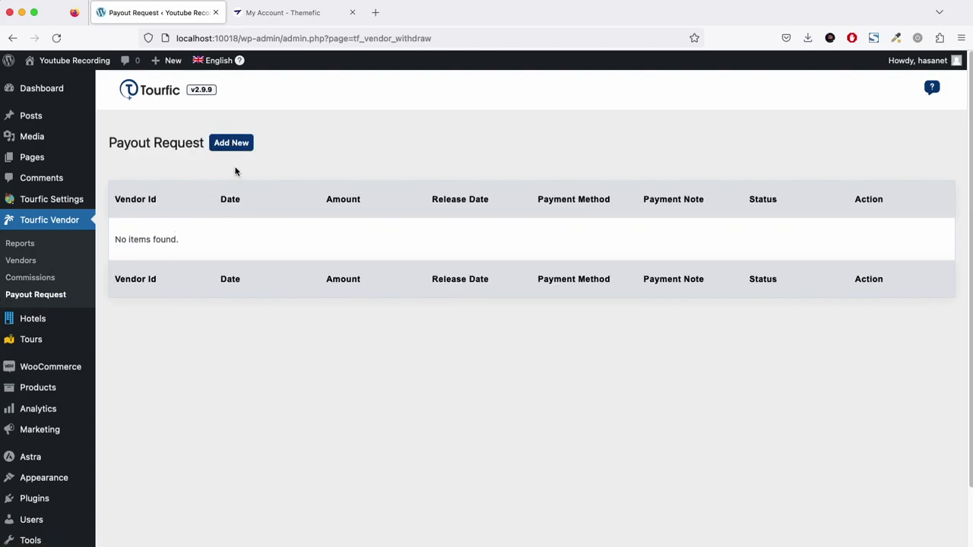
{"action": "left_click", "coordinate": [232, 144]}
{"action": "left_click", "coordinate": [385, 448]}
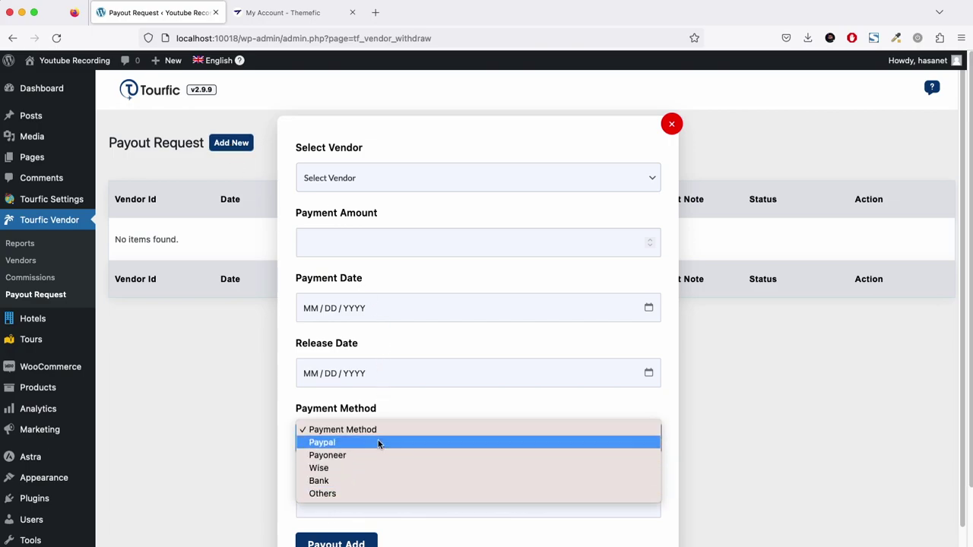
{"action": "left_click", "coordinate": [358, 429]}
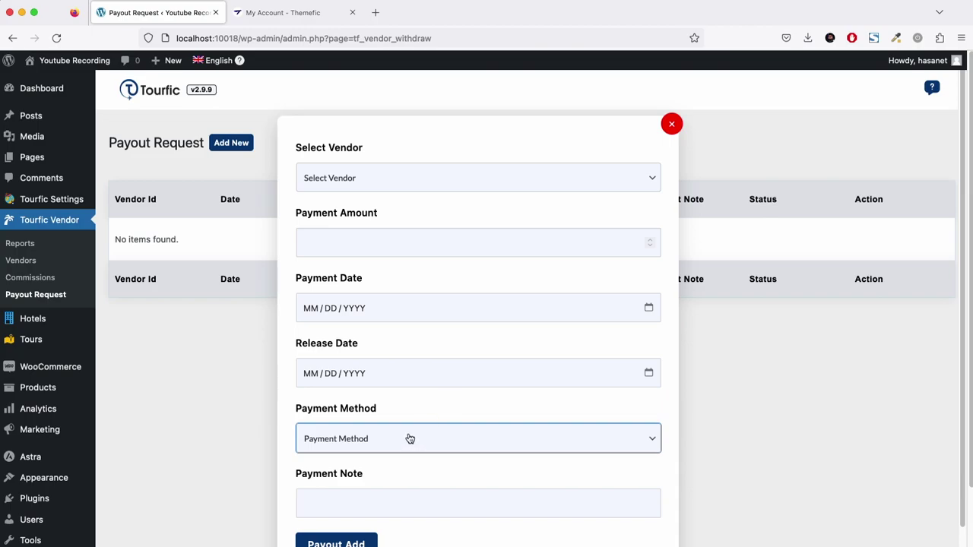
{"action": "left_click", "coordinate": [672, 125]}
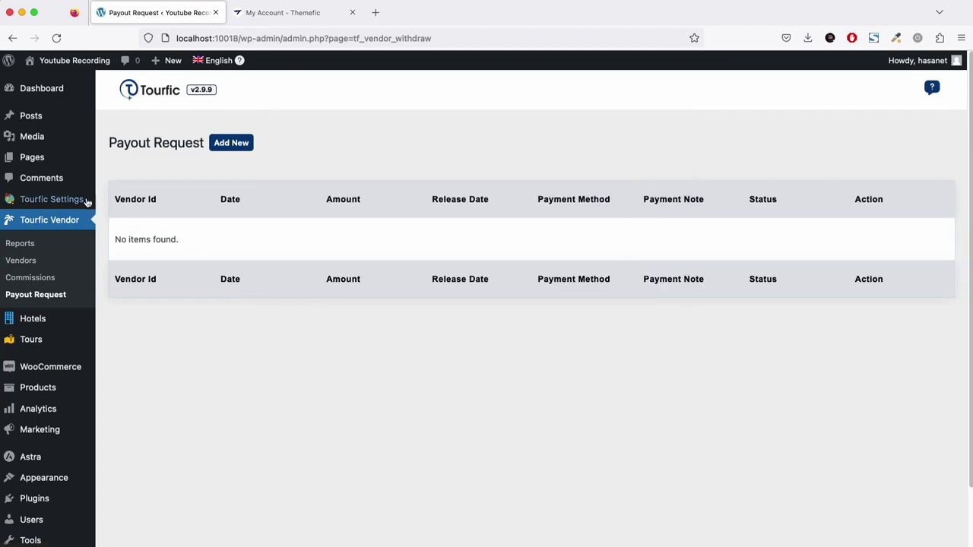
{"action": "mouse_move", "coordinate": [81, 201]}
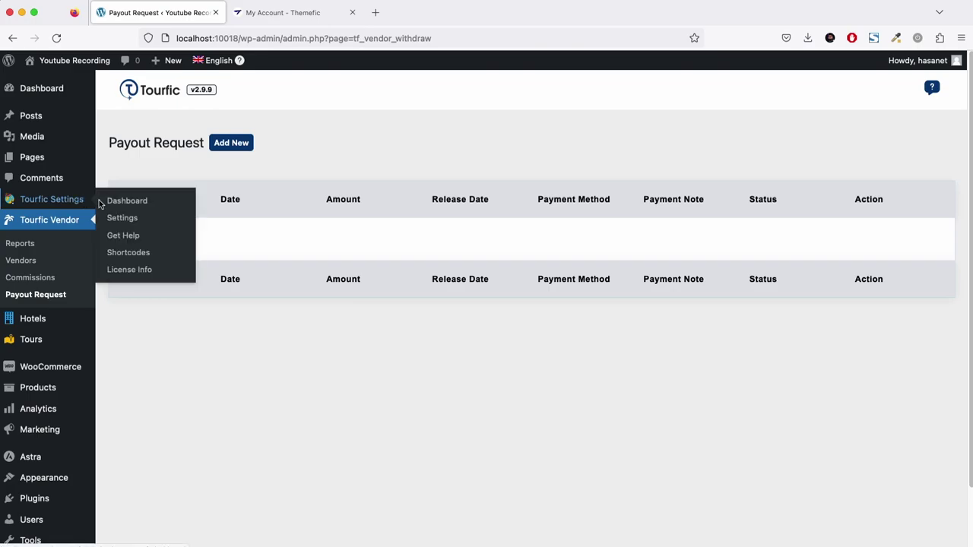
In Multi Vendor settings, turn on vendor registration, automatic vendor approval and the registration popup.
{"action": "left_click", "coordinate": [131, 222]}
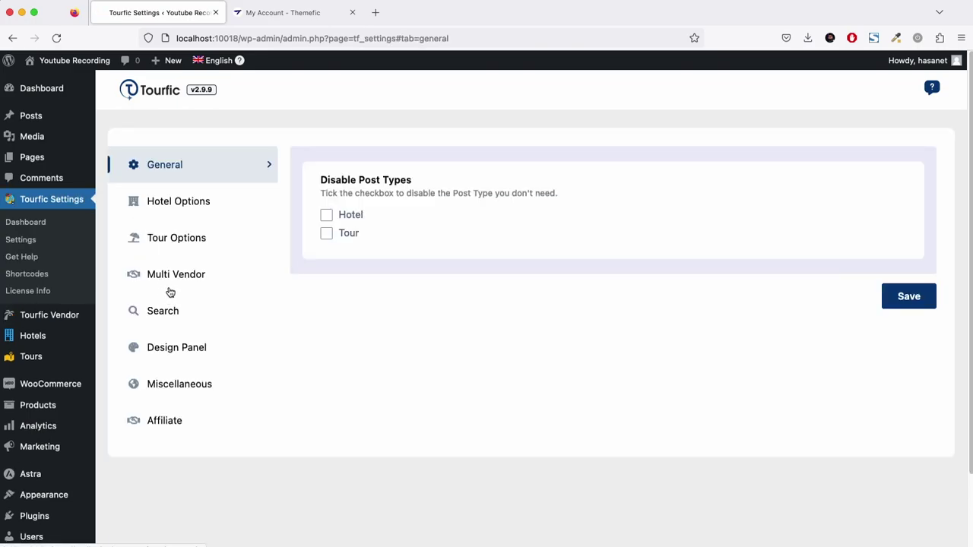
{"action": "left_click", "coordinate": [170, 291]}
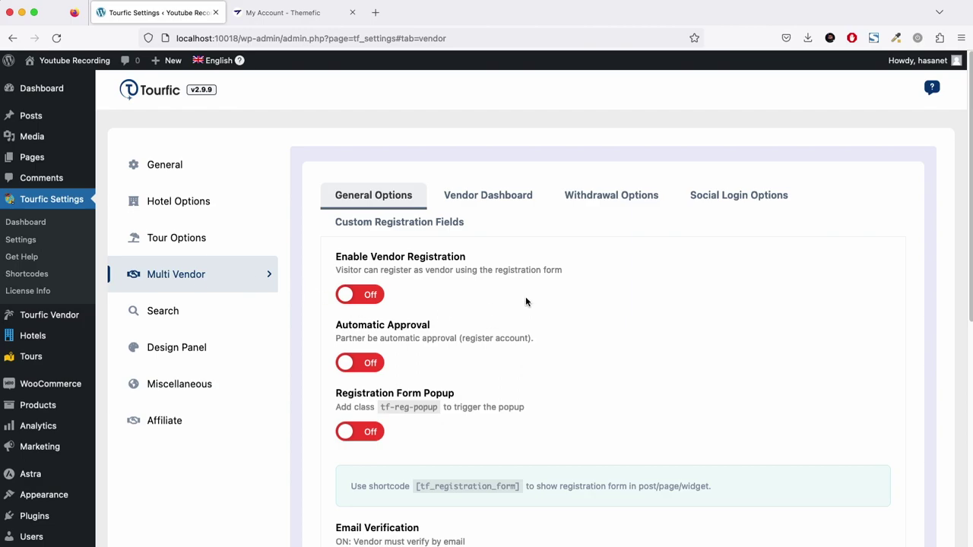
{"action": "scroll", "coordinate": [526, 296], "scroll_direction": "down", "scroll_amount": 2}
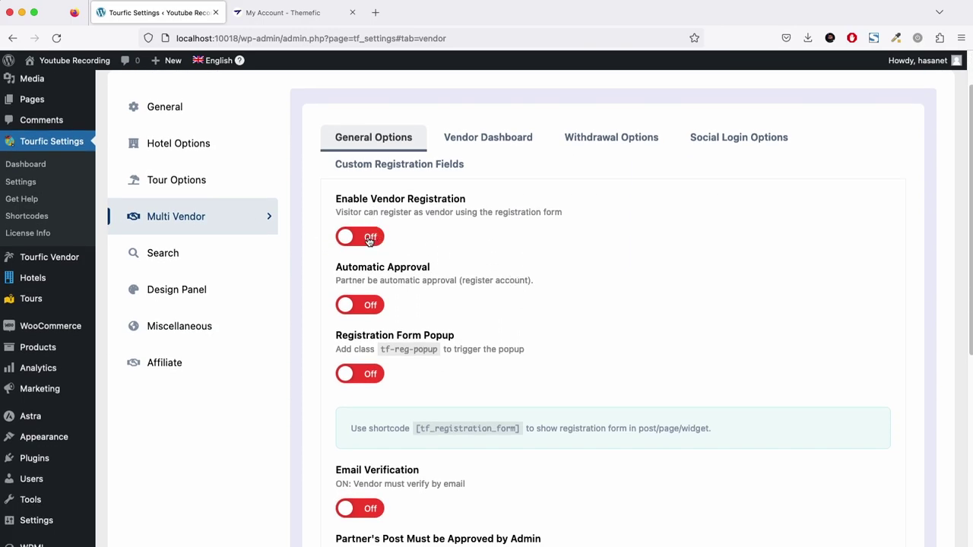
{"action": "left_click", "coordinate": [369, 239]}
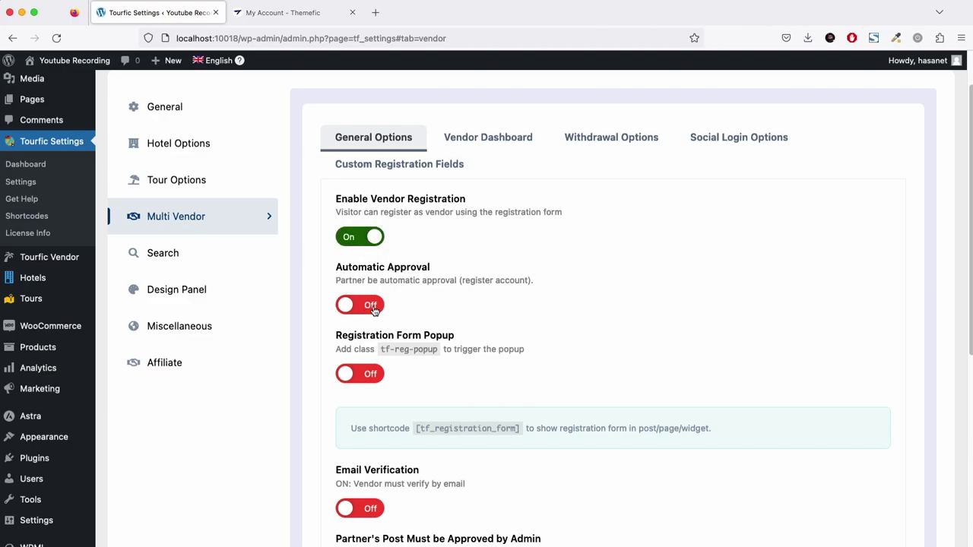
{"action": "left_click", "coordinate": [374, 309]}
{"action": "scroll", "coordinate": [357, 297], "scroll_direction": "down", "scroll_amount": 1}
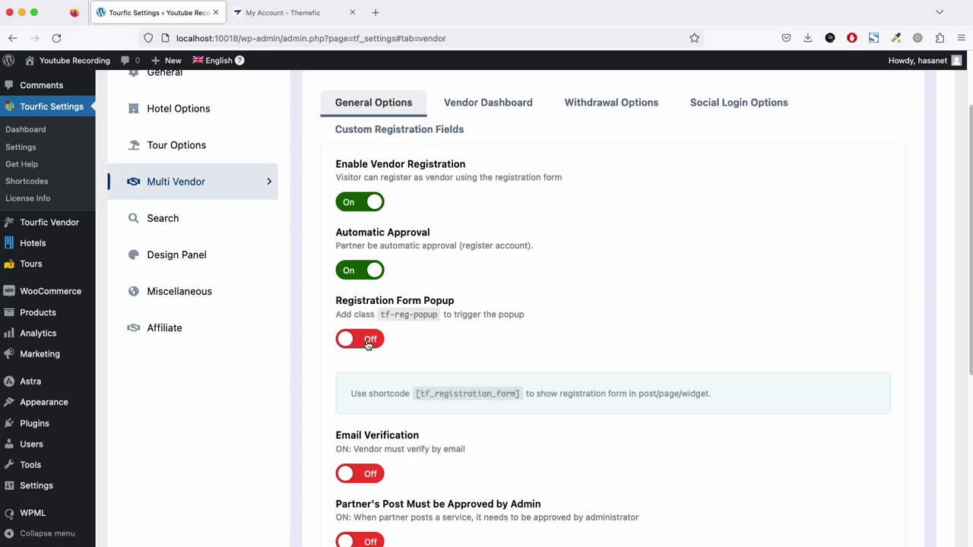
{"action": "left_click", "coordinate": [368, 345]}
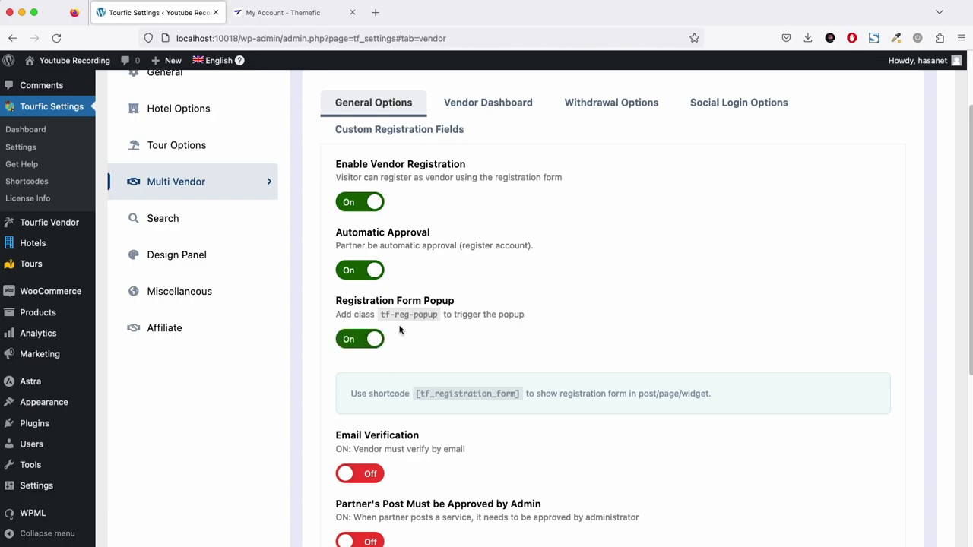
{"action": "scroll", "coordinate": [401, 329], "scroll_direction": "down", "scroll_amount": 5}
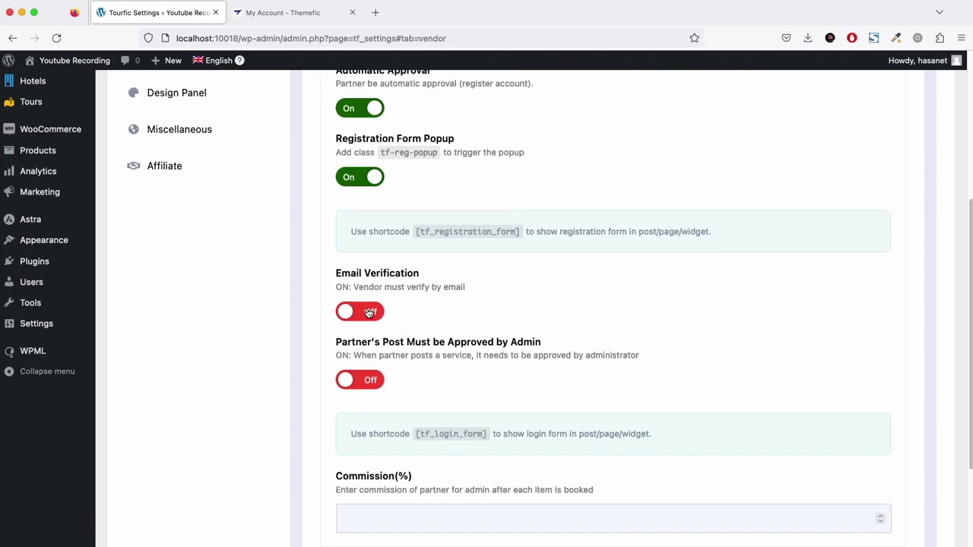
Turn on vendor email verification, leaving partner post approval off.
{"action": "left_click", "coordinate": [370, 312]}
{"action": "scroll", "coordinate": [497, 284], "scroll_direction": "down", "scroll_amount": 2}
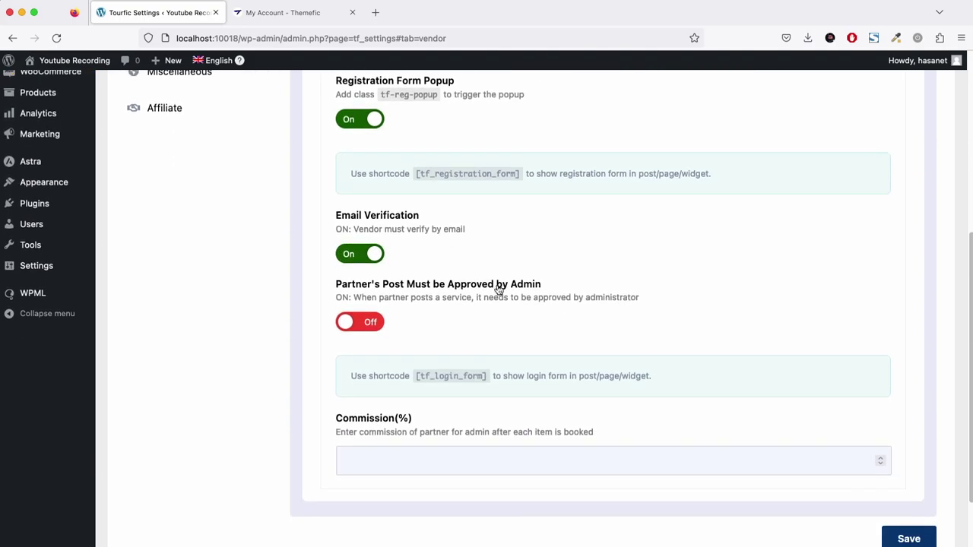
{"action": "left_click", "coordinate": [370, 324]}
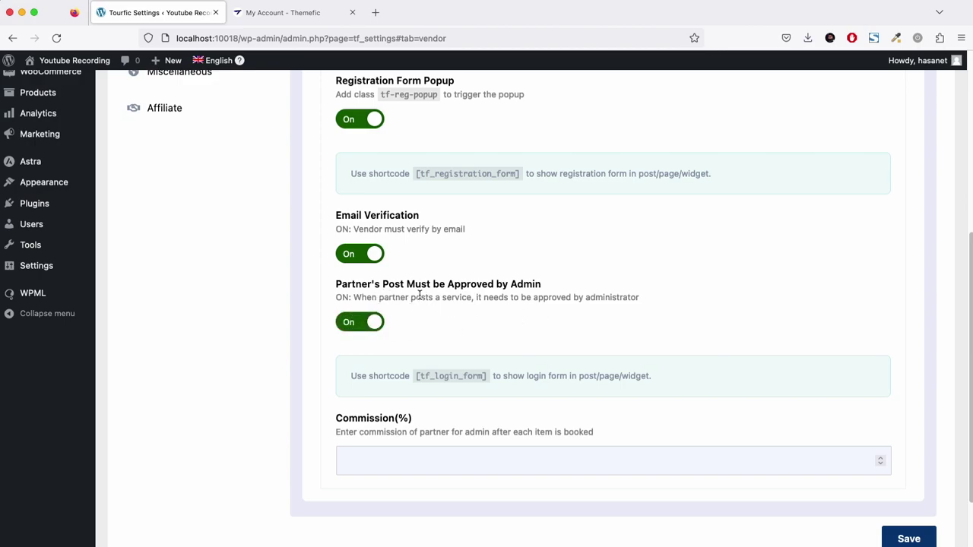
{"action": "left_click", "coordinate": [349, 323]}
{"action": "scroll", "coordinate": [549, 472], "scroll_direction": "down", "scroll_amount": 1}
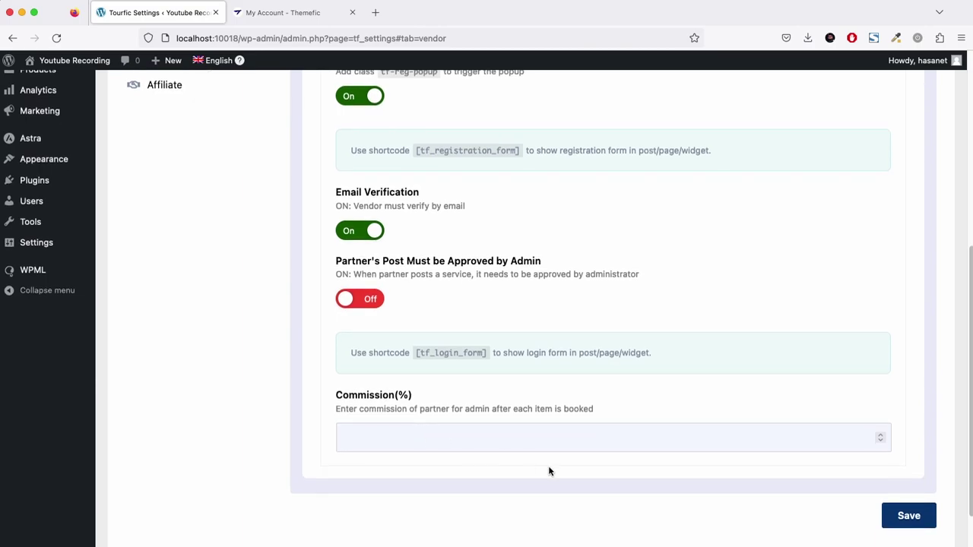
Set the partner commission to 30% and save the general options.
{"action": "left_click", "coordinate": [464, 437]}
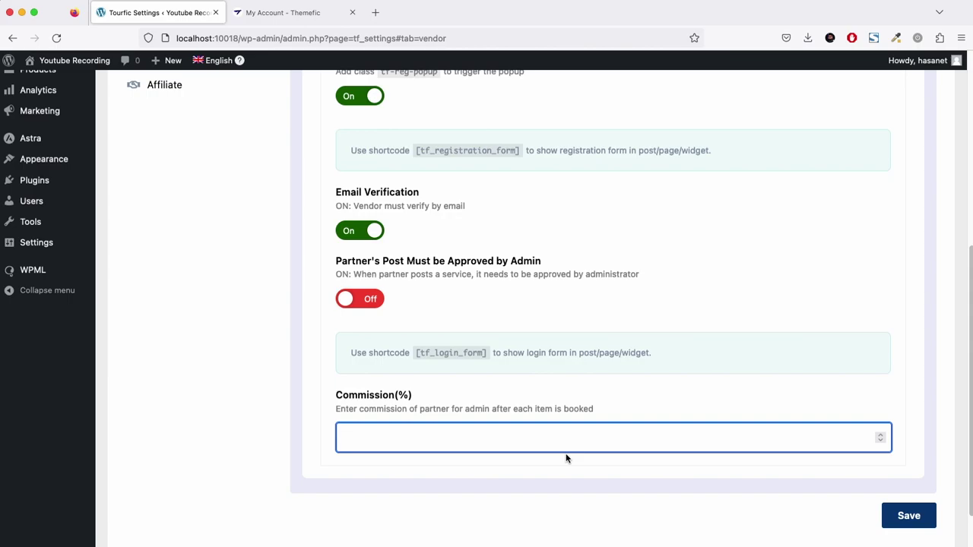
{"action": "type", "text": "30"}
{"action": "left_click", "coordinate": [909, 516]}
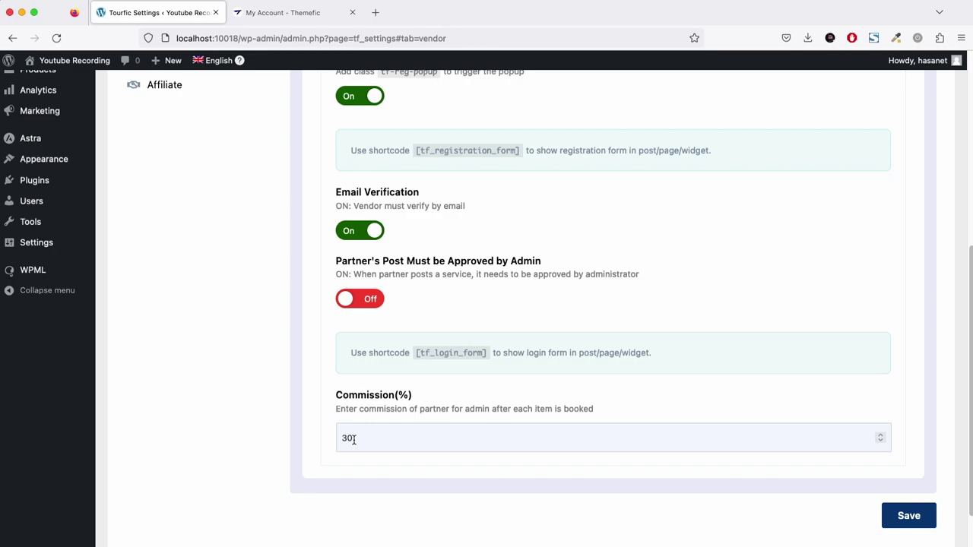
{"action": "key", "text": "BackSpace"}
{"action": "key", "text": "BackSpace"}
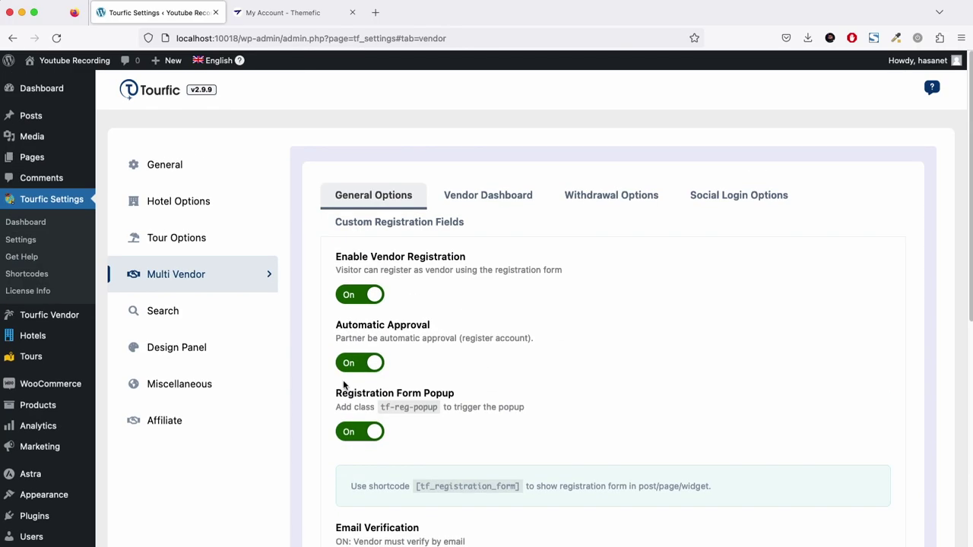
{"action": "left_click", "coordinate": [504, 197]}
Switch on Show Booking history and Show Enquiry history for partners and save.
{"action": "scroll", "coordinate": [617, 254], "scroll_direction": "down", "scroll_amount": 2}
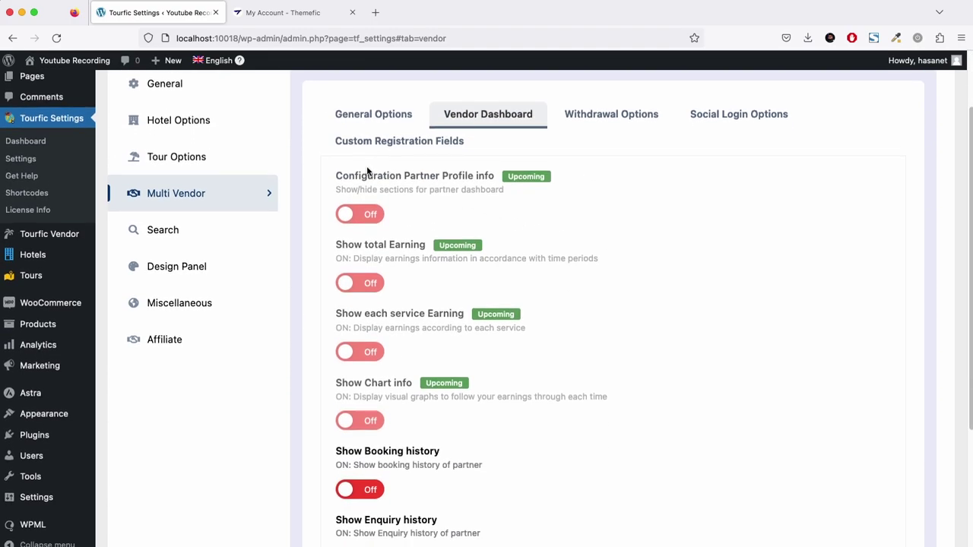
{"action": "scroll", "coordinate": [379, 187], "scroll_direction": "down", "scroll_amount": 1}
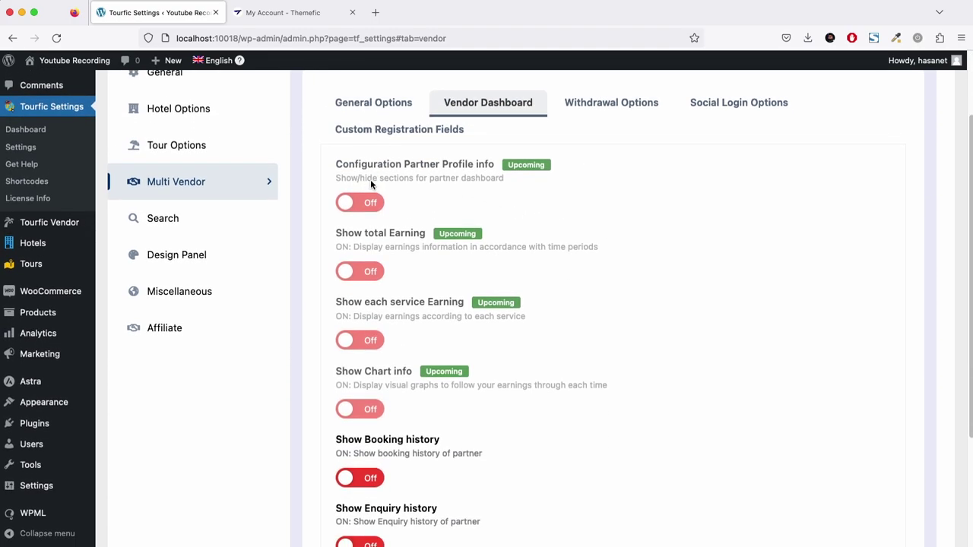
{"action": "scroll", "coordinate": [433, 220], "scroll_direction": "down", "scroll_amount": 3}
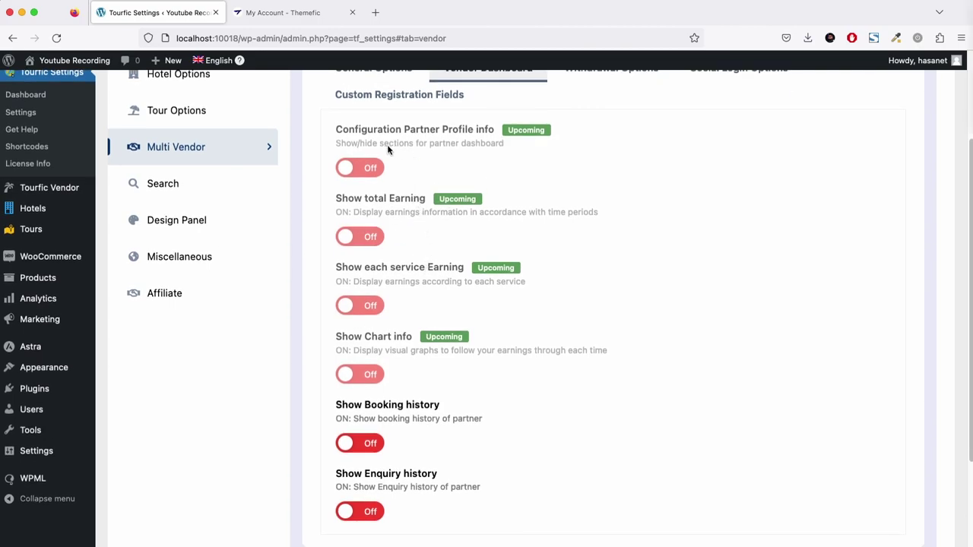
{"action": "scroll", "coordinate": [395, 241], "scroll_direction": "down", "scroll_amount": 3}
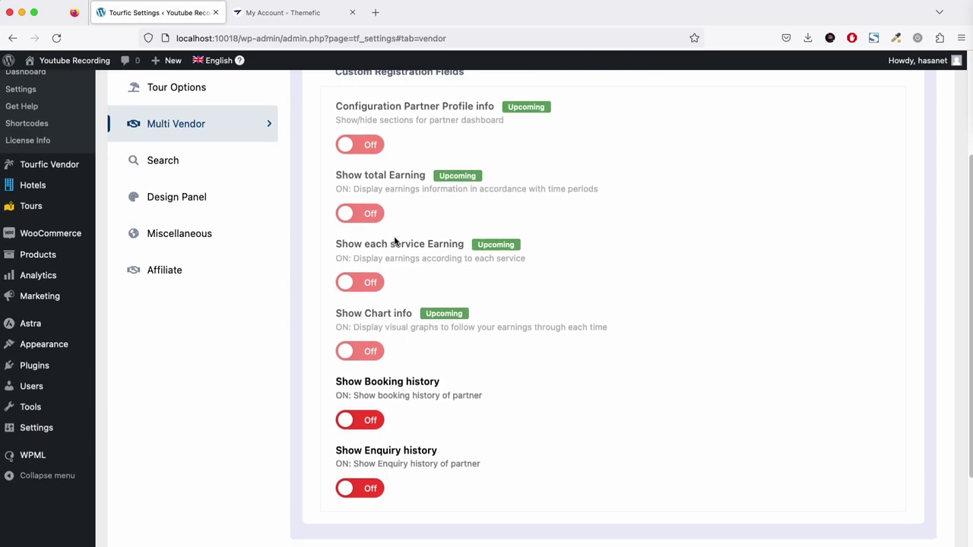
{"action": "scroll", "coordinate": [428, 358], "scroll_direction": "down", "scroll_amount": 5}
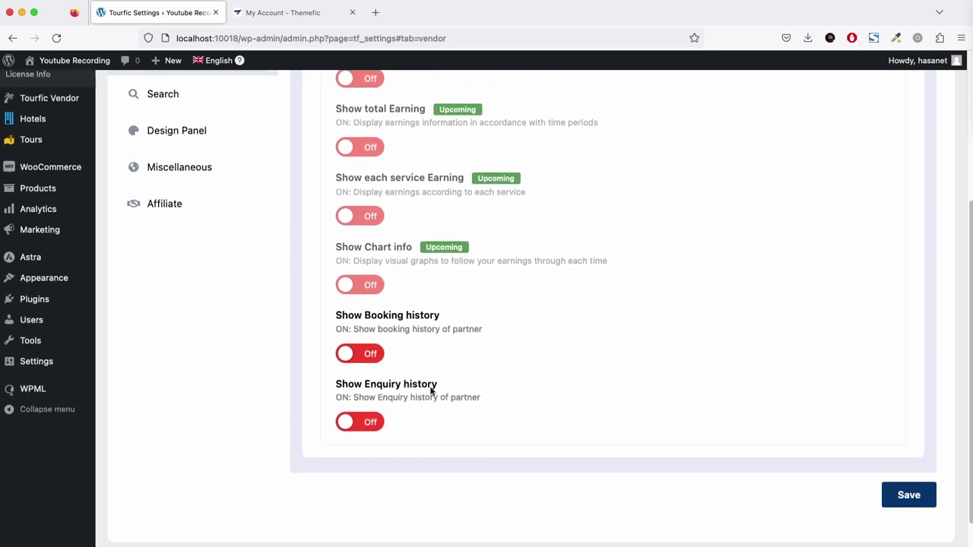
{"action": "left_click", "coordinate": [365, 357]}
{"action": "left_click", "coordinate": [372, 420]}
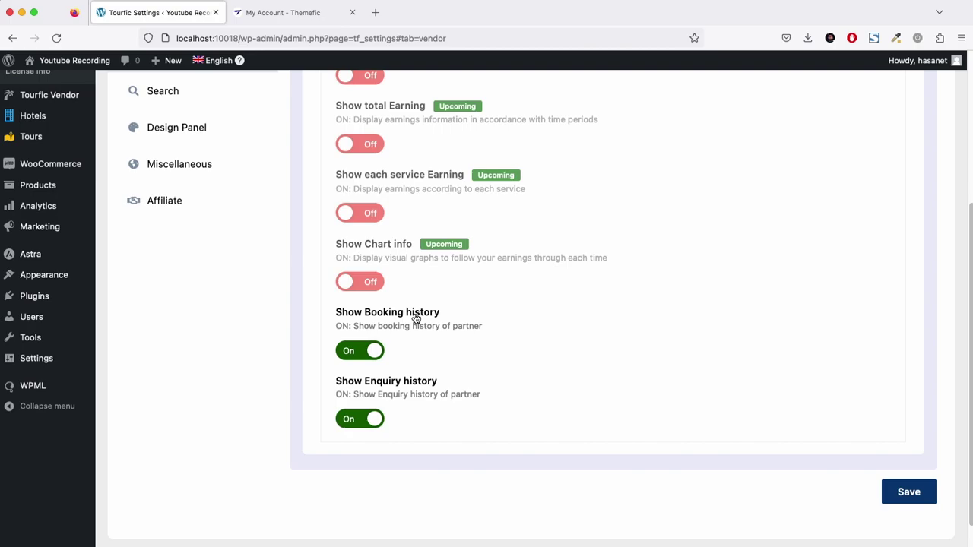
{"action": "scroll", "coordinate": [613, 380], "scroll_direction": "up", "scroll_amount": 5}
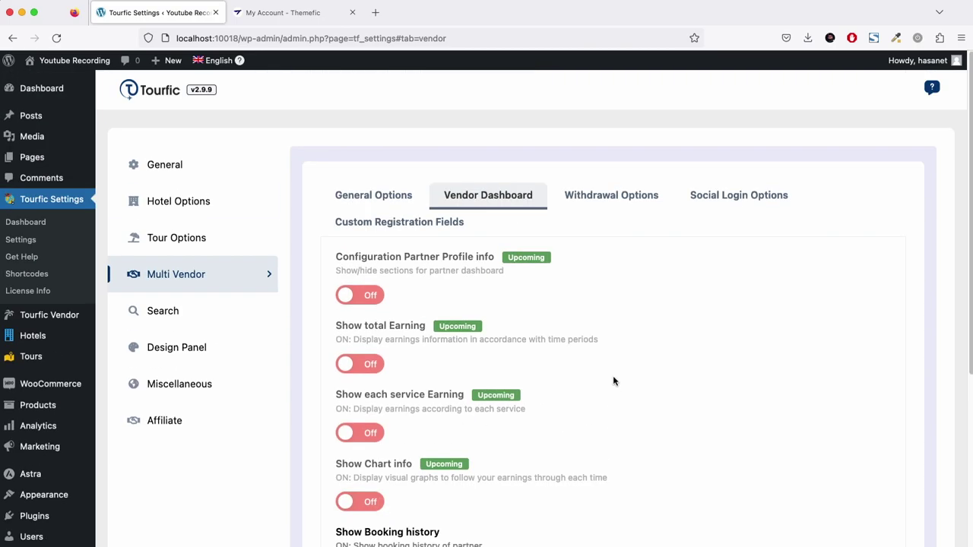
{"action": "scroll", "coordinate": [613, 376], "scroll_direction": "down", "scroll_amount": 6}
{"action": "left_click", "coordinate": [910, 454]}
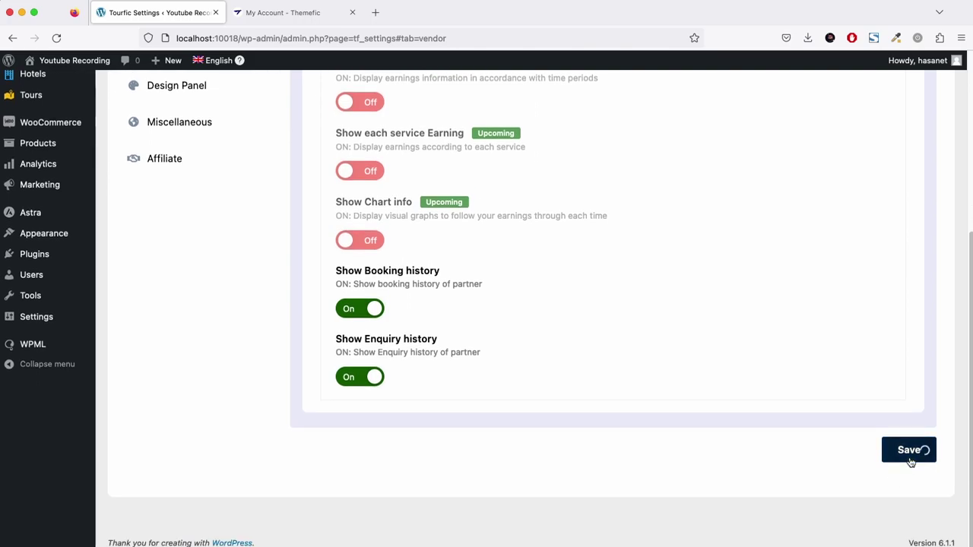
{"action": "scroll", "coordinate": [634, 400], "scroll_direction": "up", "scroll_amount": 5}
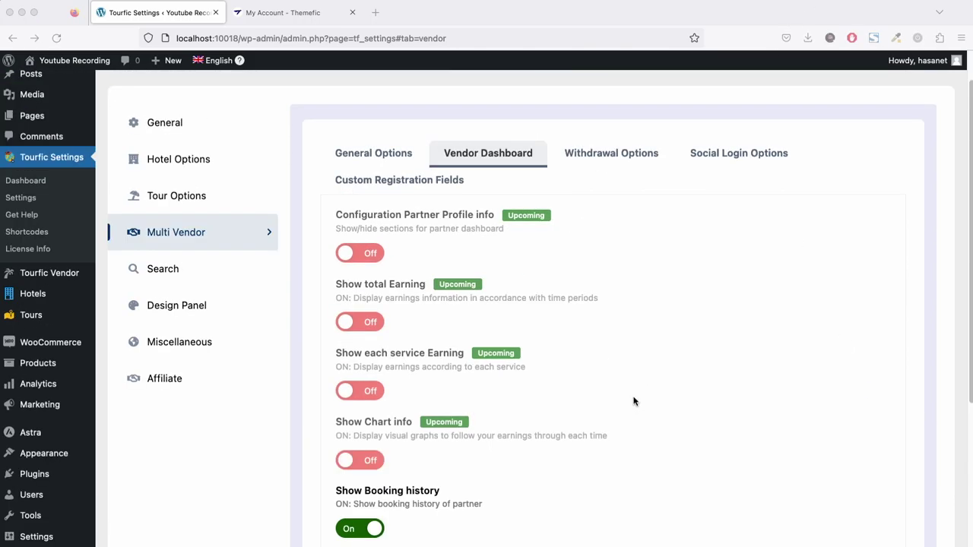
Look over the Withdrawal Options, then view Social Login Options with Google login off.
{"action": "left_click", "coordinate": [590, 199]}
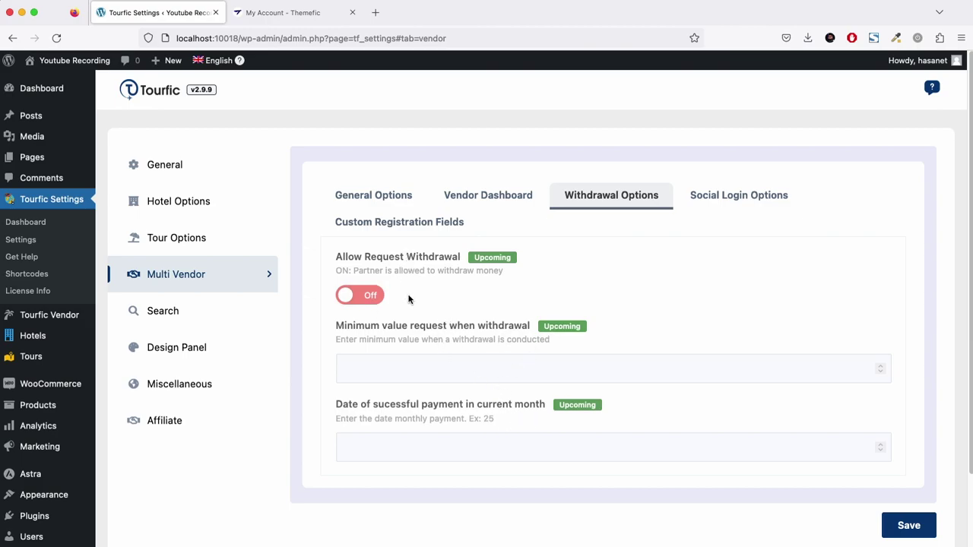
{"action": "left_click", "coordinate": [740, 200]}
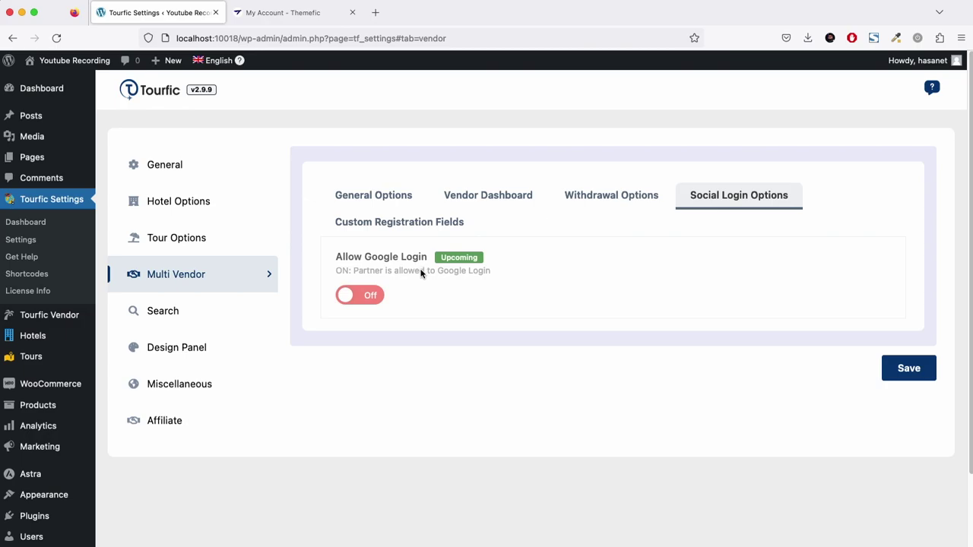
Add a new entry under Custom Registration Fields.
{"action": "left_click", "coordinate": [375, 225]}
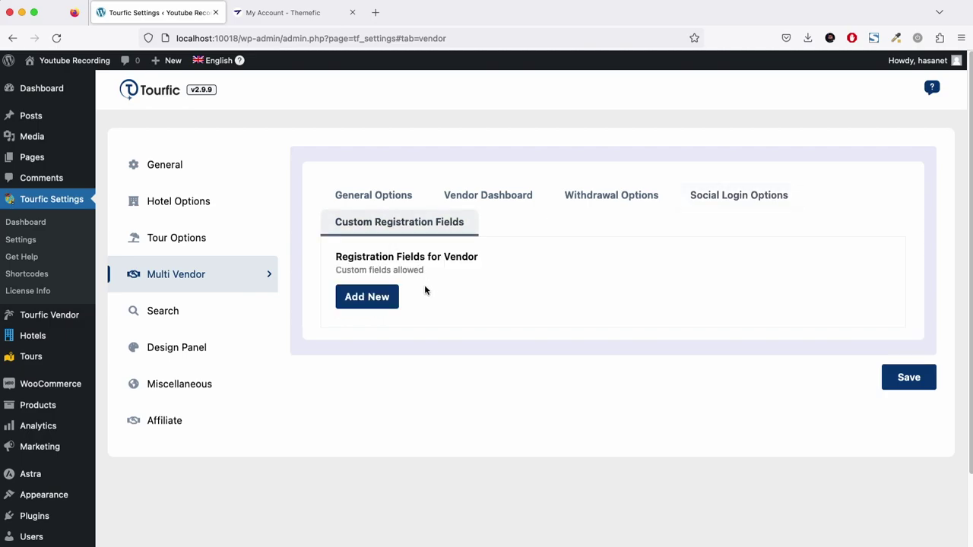
{"action": "left_click", "coordinate": [381, 304]}
{"action": "scroll", "coordinate": [487, 339], "scroll_direction": "down", "scroll_amount": 5}
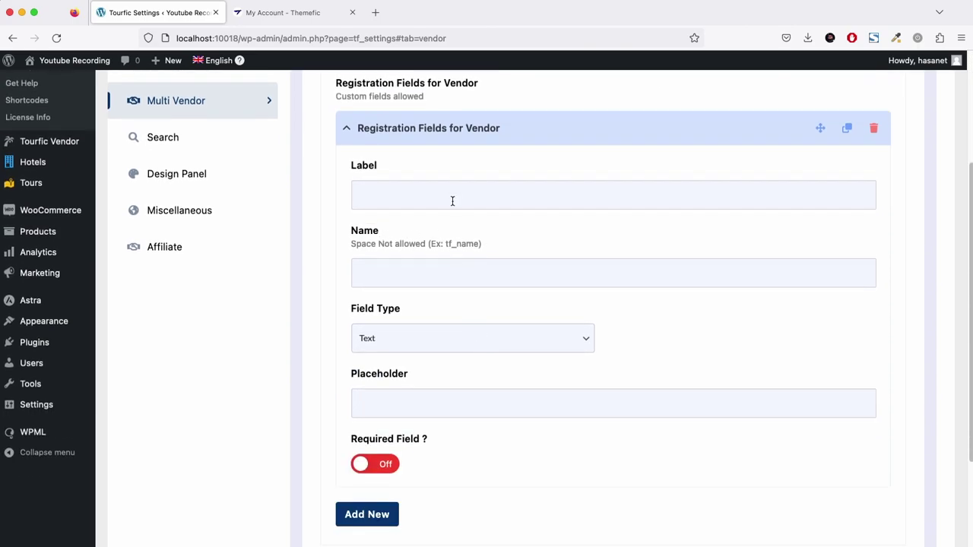
{"action": "scroll", "coordinate": [417, 204], "scroll_direction": "down", "scroll_amount": 2}
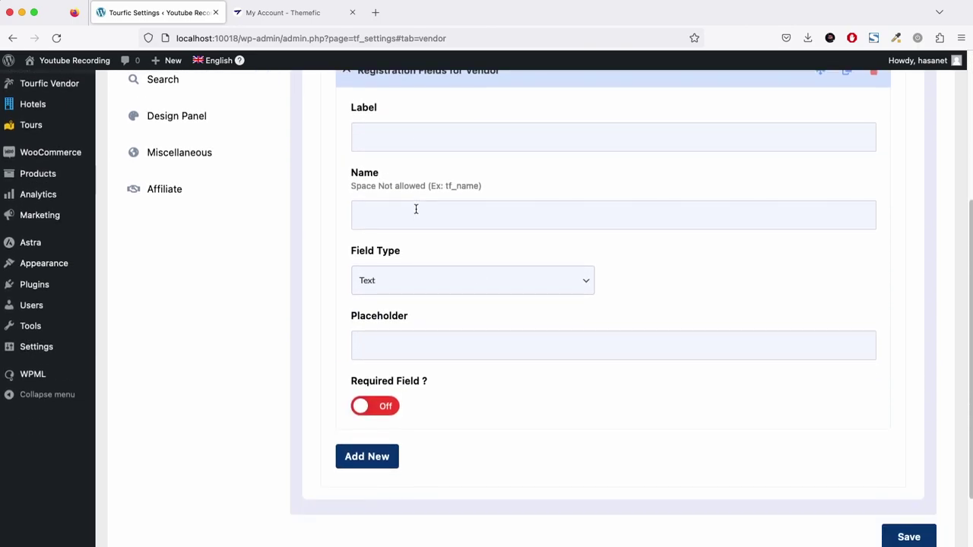
{"action": "scroll", "coordinate": [415, 209], "scroll_direction": "down", "scroll_amount": 1}
{"action": "scroll", "coordinate": [415, 213], "scroll_direction": "up", "scroll_amount": 5}
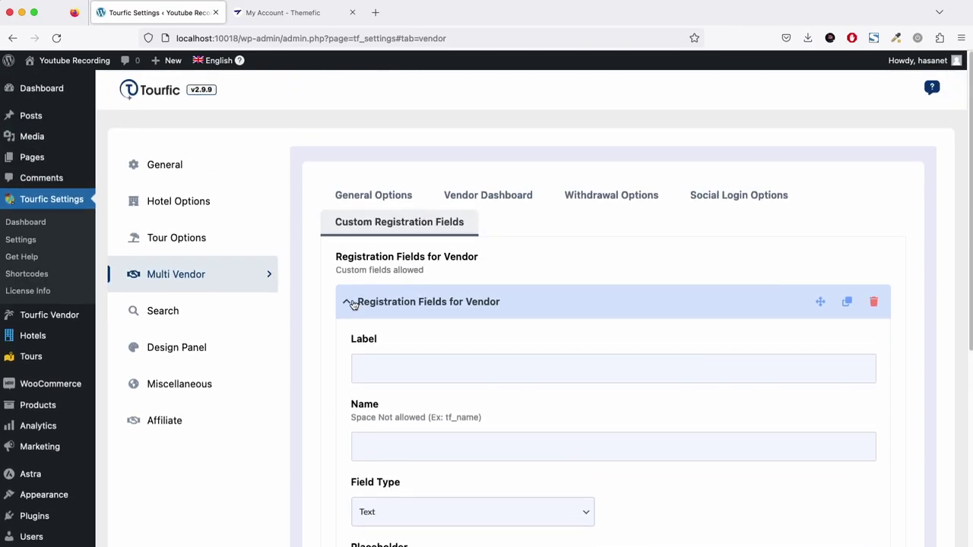
Label the new field 'Address' and name it tf_address.
{"action": "left_click", "coordinate": [411, 373]}
{"action": "scroll", "coordinate": [472, 373], "scroll_direction": "down", "scroll_amount": 5}
{"action": "scroll", "coordinate": [525, 357], "scroll_direction": "up", "scroll_amount": 3}
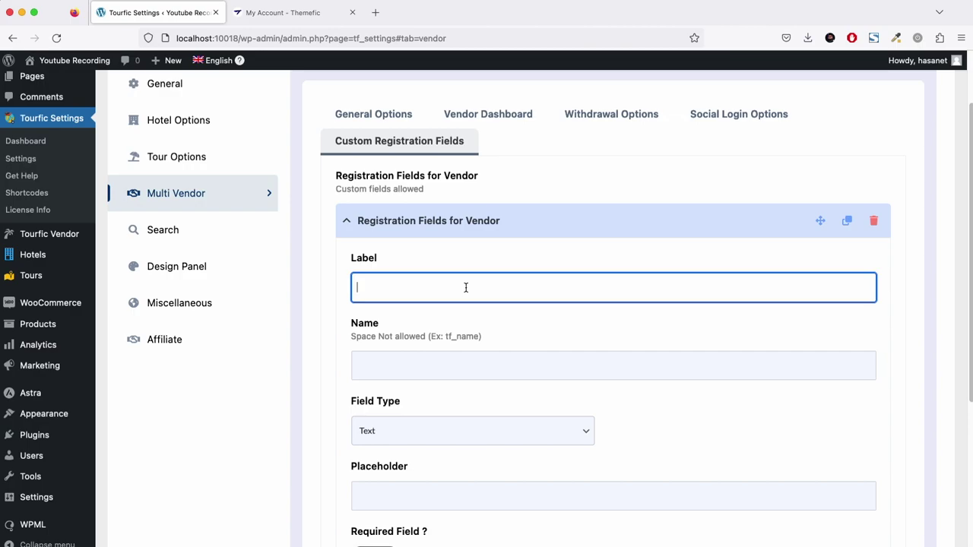
{"action": "type", "text": "Addressa"}
{"action": "key", "text": "BackSpace"}
{"action": "left_click", "coordinate": [423, 369]}
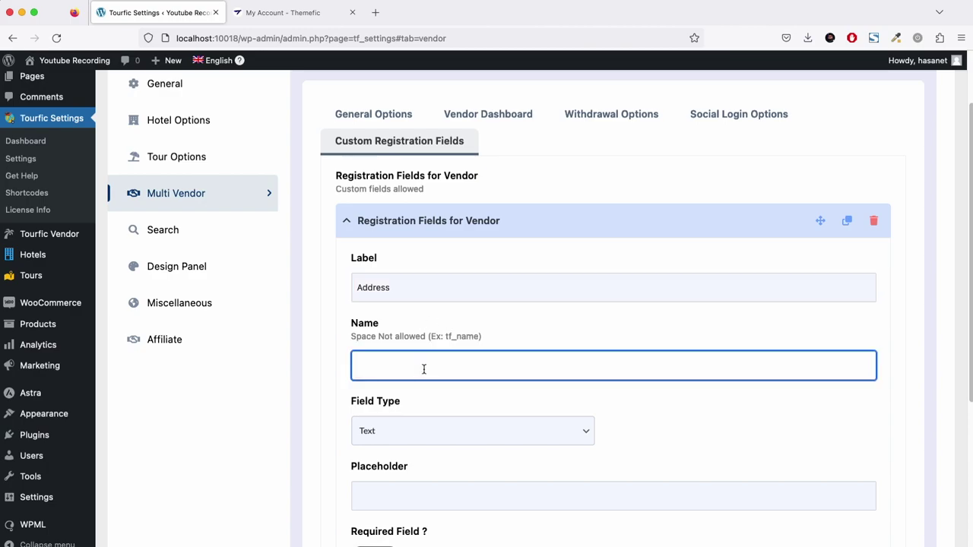
{"action": "type", "text": "tf_address"}
Give it the placeholder 'Add your Address', make it required, and save.
{"action": "scroll", "coordinate": [494, 409], "scroll_direction": "down", "scroll_amount": 3}
{"action": "left_click", "coordinate": [466, 259]}
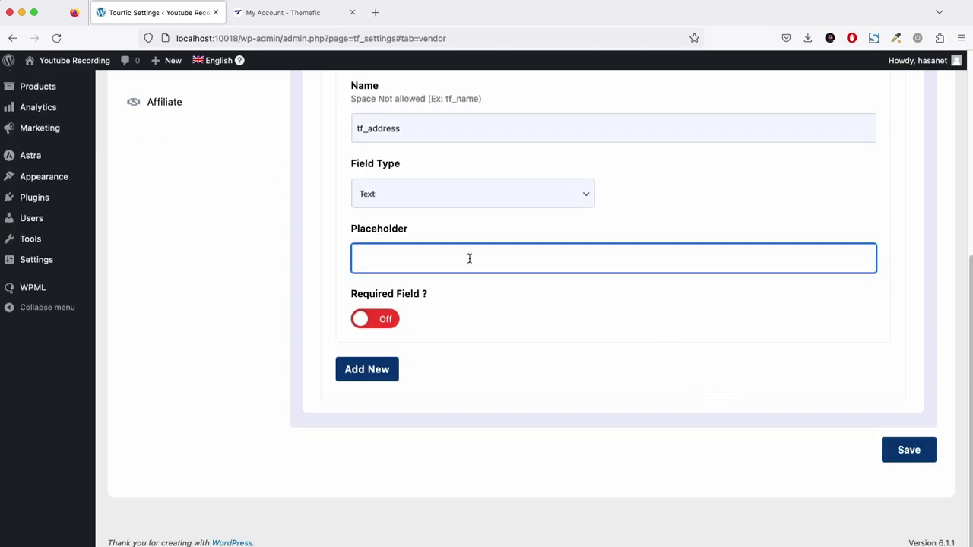
{"action": "type", "text": "Add yo"}
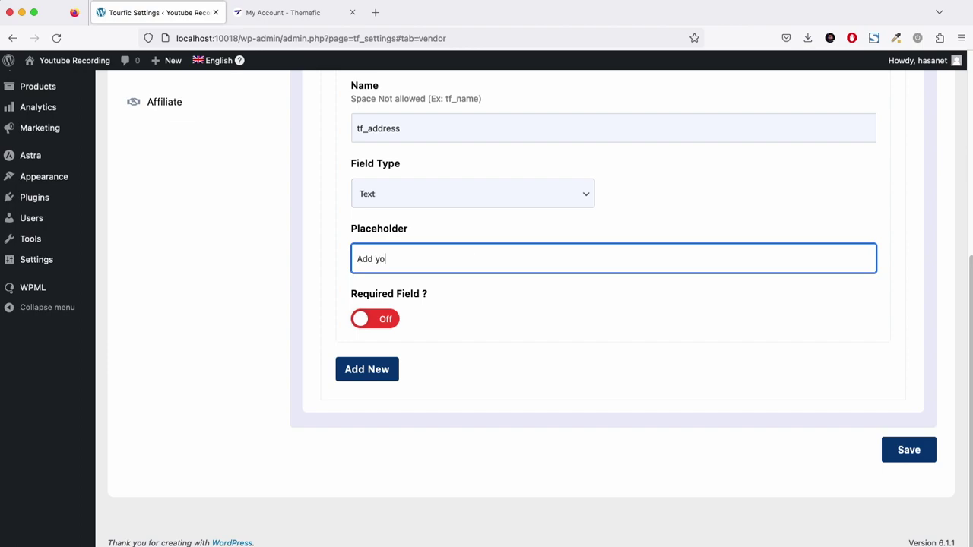
{"action": "type", "text": "ur Adddress"}
{"action": "key", "text": "Left"}
{"action": "key", "text": "Left"}
{"action": "key", "text": "Left"}
{"action": "key", "text": "Left"}
{"action": "key", "text": "BackSpace"}
{"action": "left_click", "coordinate": [384, 319]}
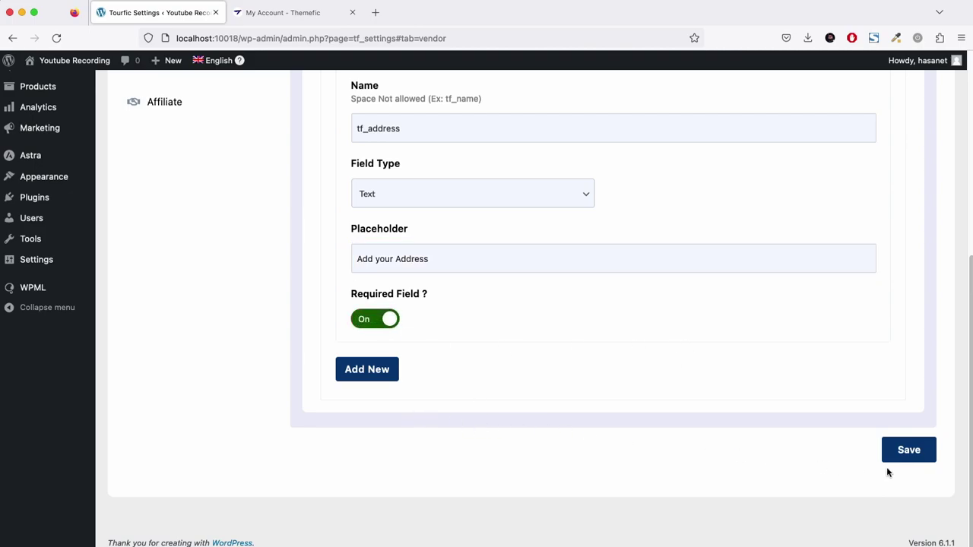
{"action": "left_click", "coordinate": [912, 456]}
{"action": "scroll", "coordinate": [568, 374], "scroll_direction": "up", "scroll_amount": 2}
Start a new page titled 'Registration'.
{"action": "scroll", "coordinate": [568, 373], "scroll_direction": "up", "scroll_amount": 3}
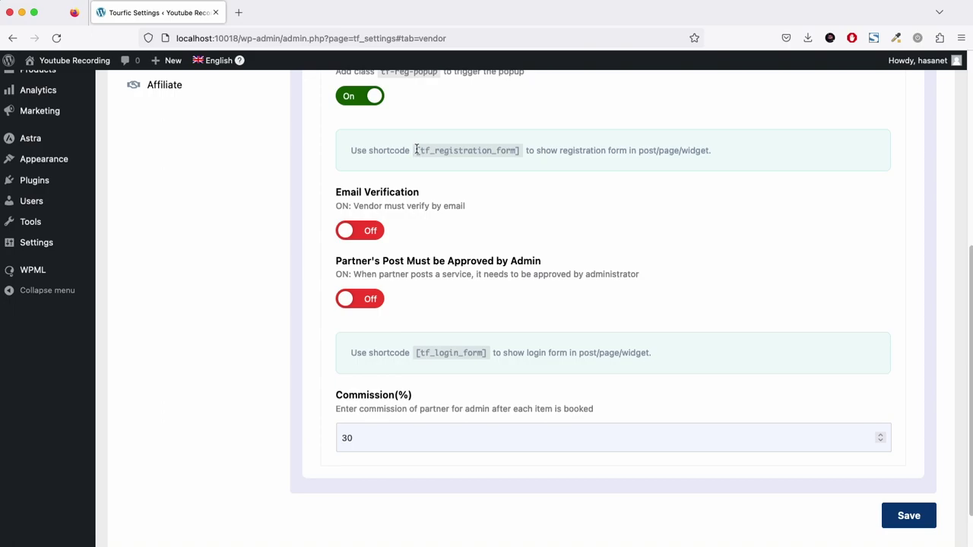
{"action": "left_click_drag", "start_coordinate": [416, 150], "coordinate": [520, 155]}
{"action": "key", "text": "ctrl+c"}
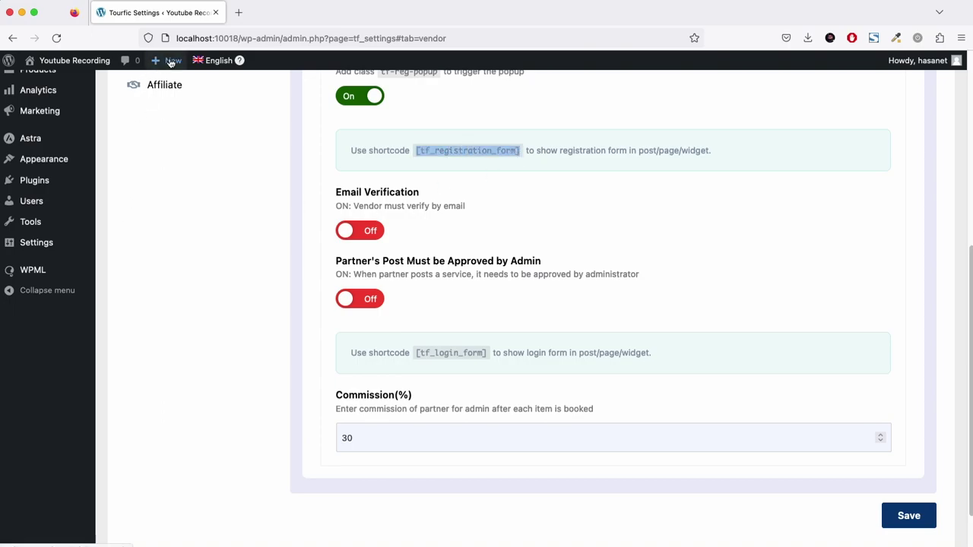
{"action": "mouse_move", "coordinate": [169, 61]}
{"action": "left_click", "coordinate": [157, 113], "text": "super"}
{"action": "left_click", "coordinate": [271, 16]}
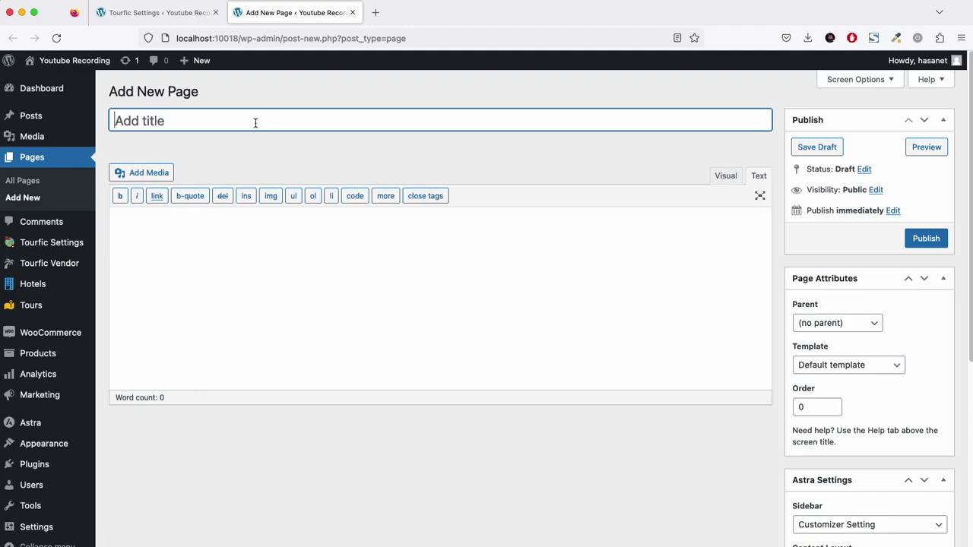
{"action": "type", "text": "Registration"}
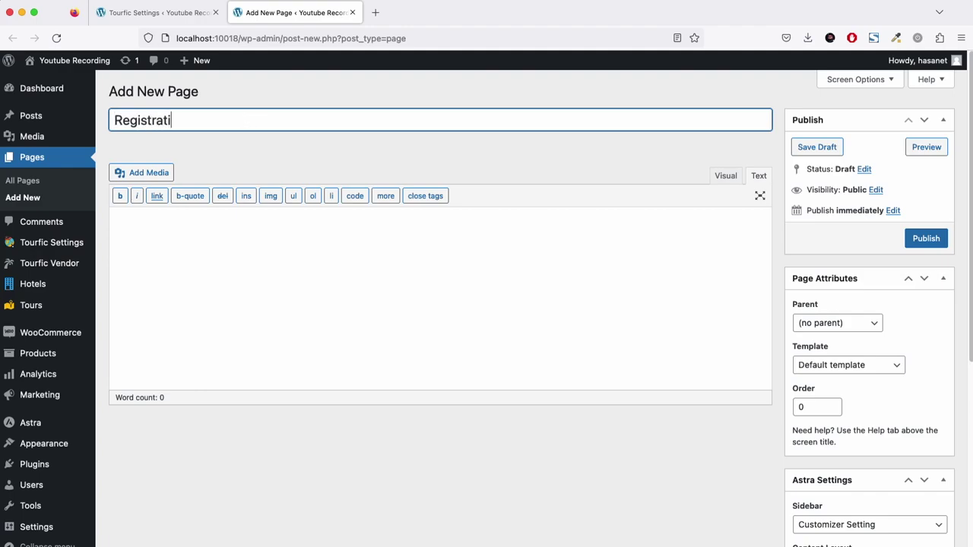
Paste the [tf_registration_form] shortcode as the content and publish the page.
{"action": "left_click", "coordinate": [306, 272]}
{"action": "key", "text": "ctrl+v"}
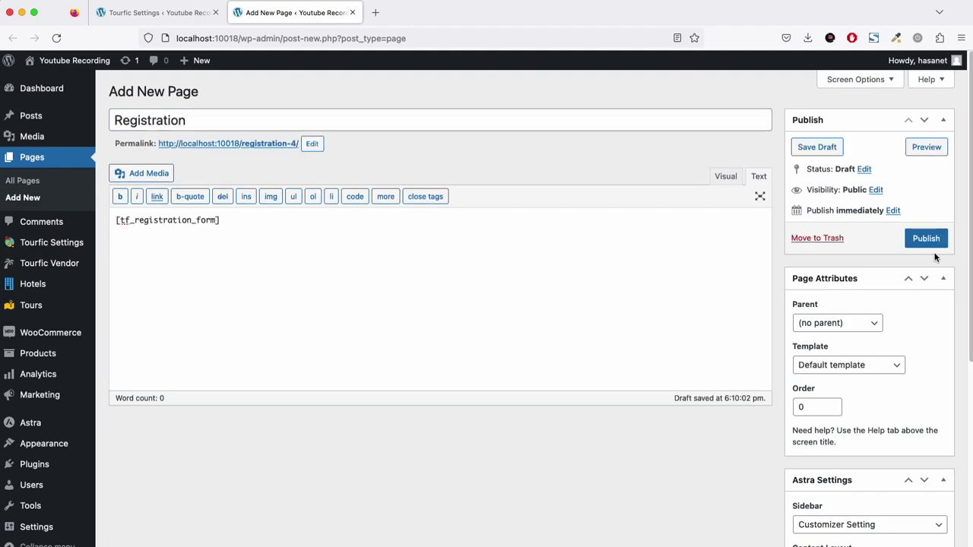
{"action": "left_click", "coordinate": [926, 242]}
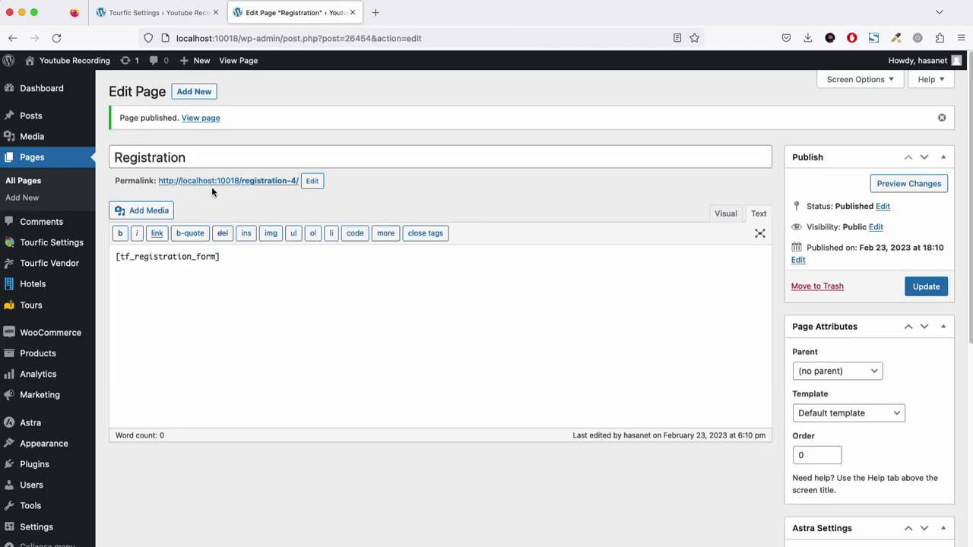
{"action": "right_click", "coordinate": [213, 184]}
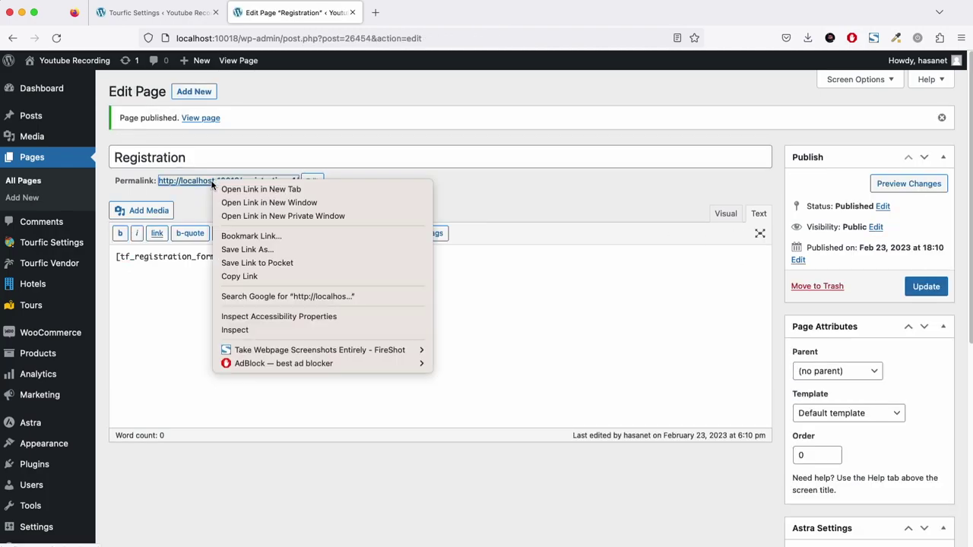
On the Registration page, enter username vendor_one plus an email, password and street address.
{"action": "left_click", "coordinate": [277, 217]}
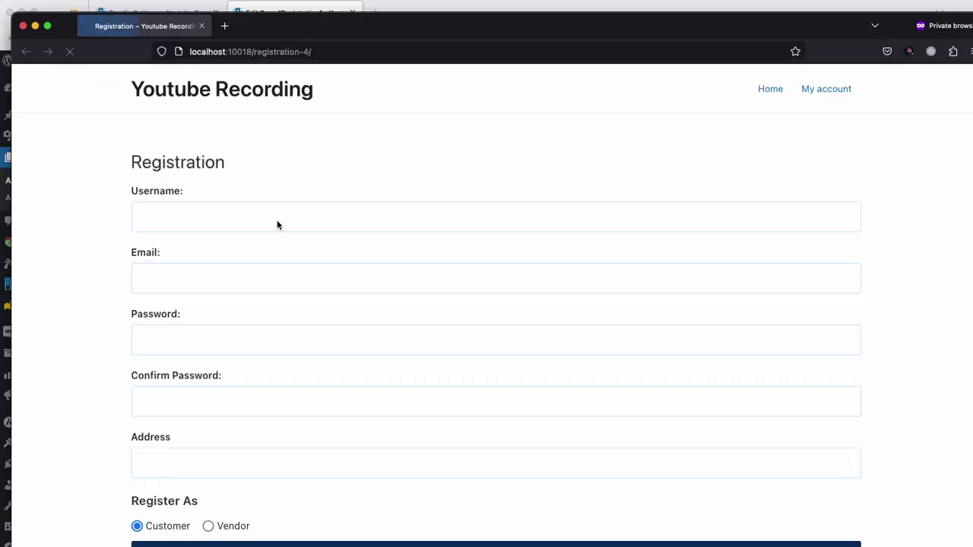
{"action": "scroll", "coordinate": [277, 221], "scroll_direction": "down", "scroll_amount": 2}
{"action": "left_click", "coordinate": [194, 140]}
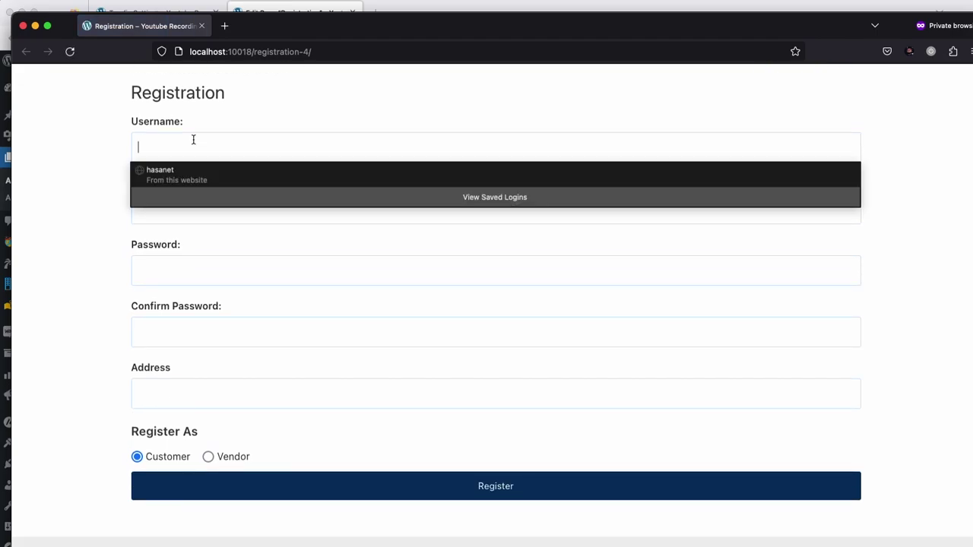
{"action": "type", "text": "vendor_one"}
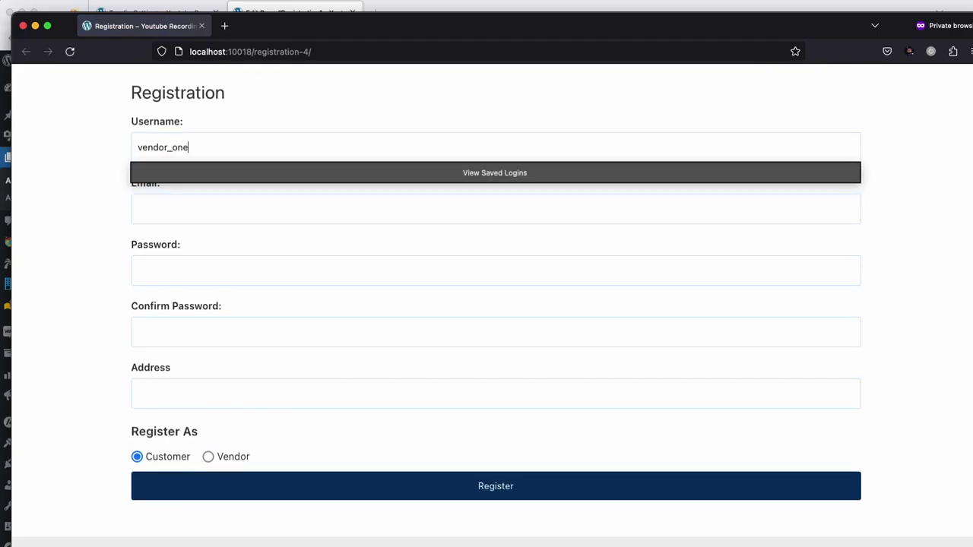
{"action": "key", "text": "Tab"}
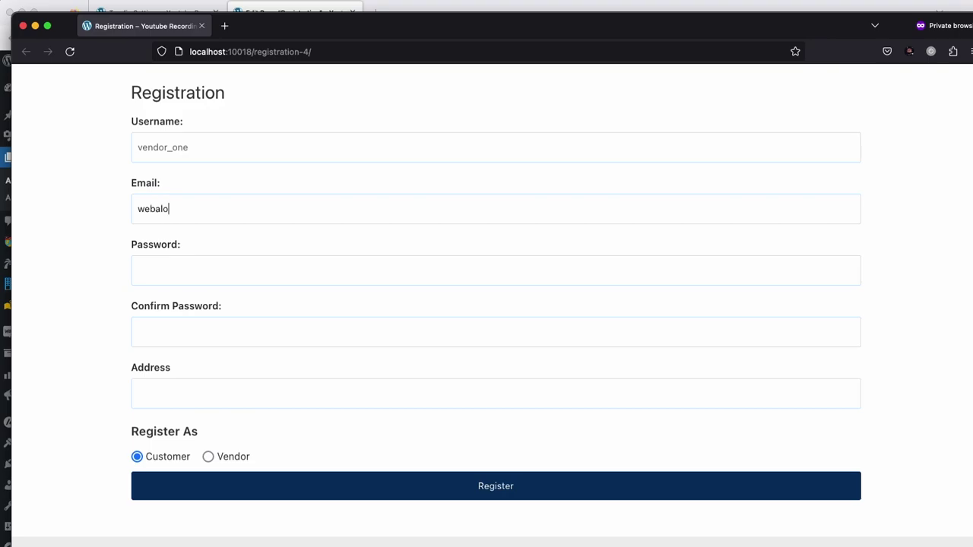
{"action": "key", "text": "Tab"}
{"action": "type", "text": "12"}
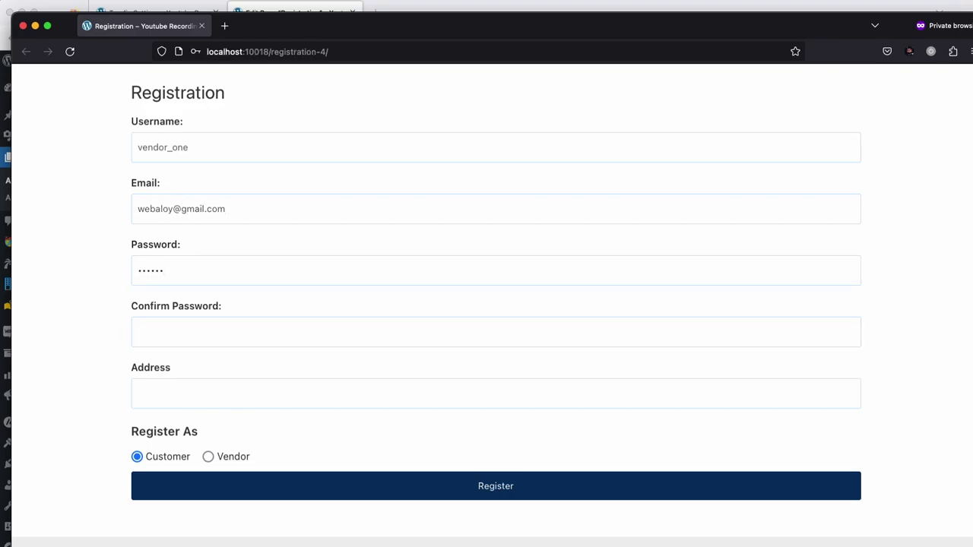
{"action": "type", "text": "12"}
{"action": "key", "text": "Tab"}
{"action": "type", "text": "123 ABC Road"}
Register the account as a Vendor, then return to the Tourfic Settings tab.
{"action": "left_click", "coordinate": [209, 457]}
{"action": "left_click", "coordinate": [348, 491]}
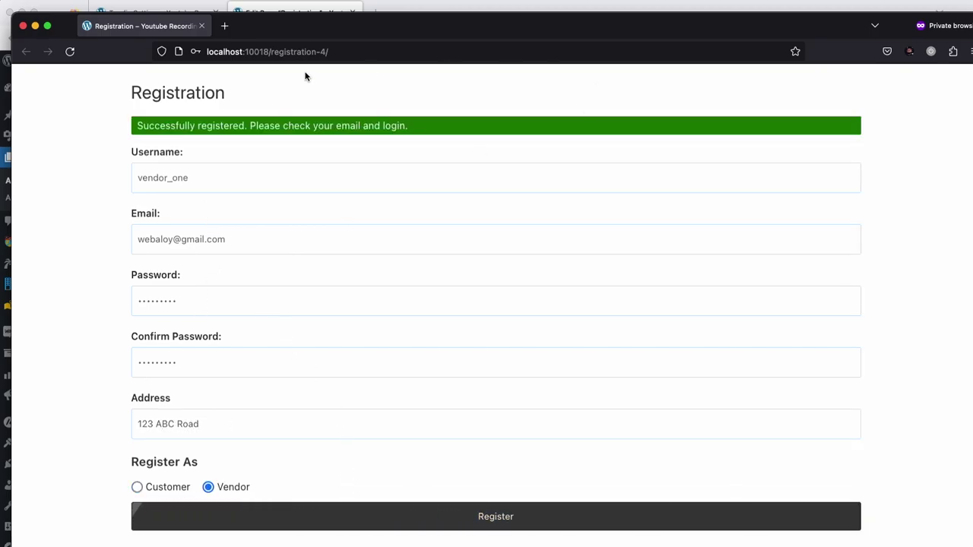
{"action": "left_click", "coordinate": [145, 11]}
{"action": "left_click", "coordinate": [142, 16]}
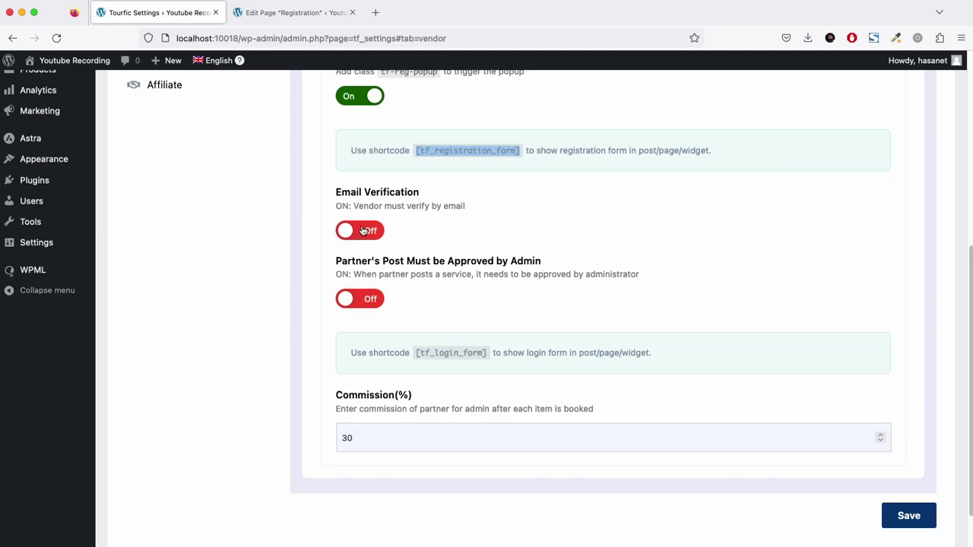
{"action": "scroll", "coordinate": [337, 264], "scroll_direction": "up", "scroll_amount": 1}
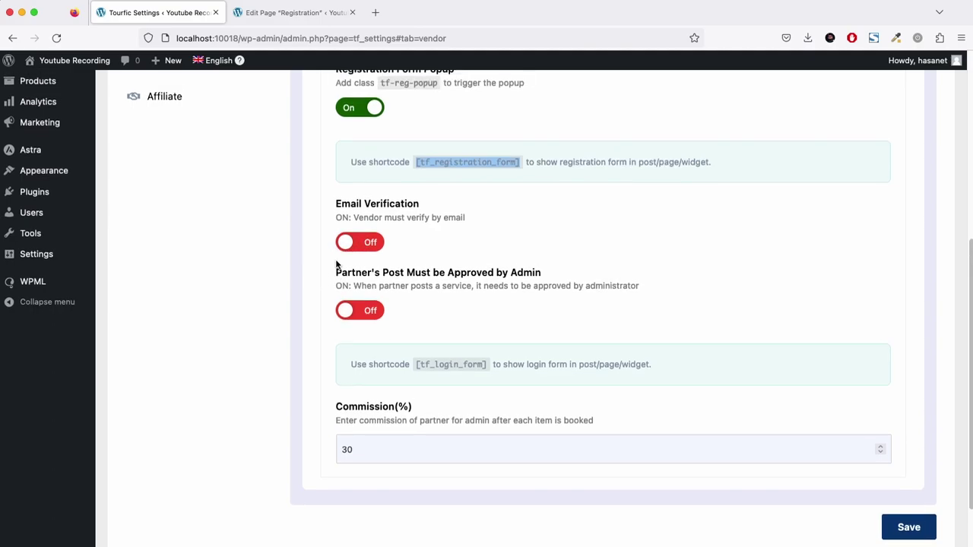
{"action": "scroll", "coordinate": [337, 264], "scroll_direction": "up", "scroll_amount": 4}
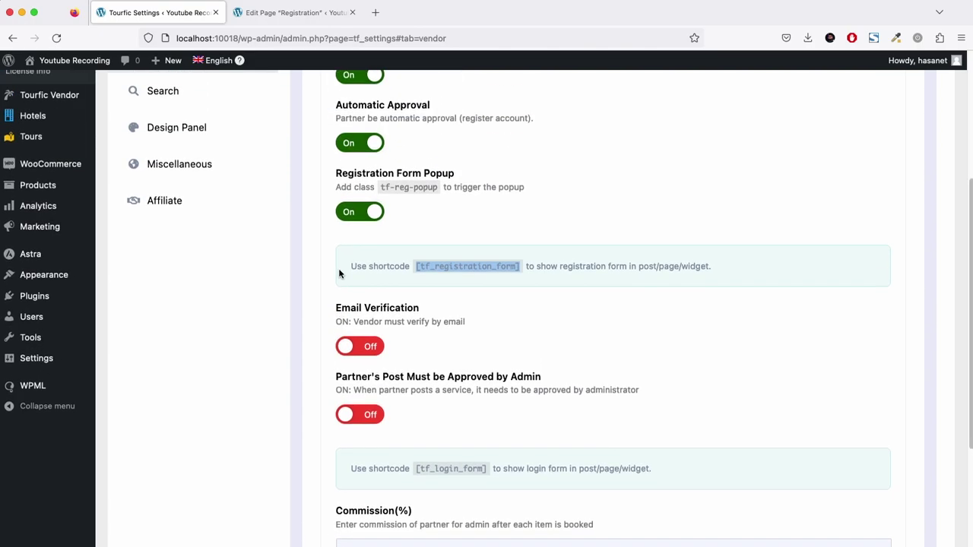
{"action": "scroll", "coordinate": [340, 274], "scroll_direction": "up", "scroll_amount": 3}
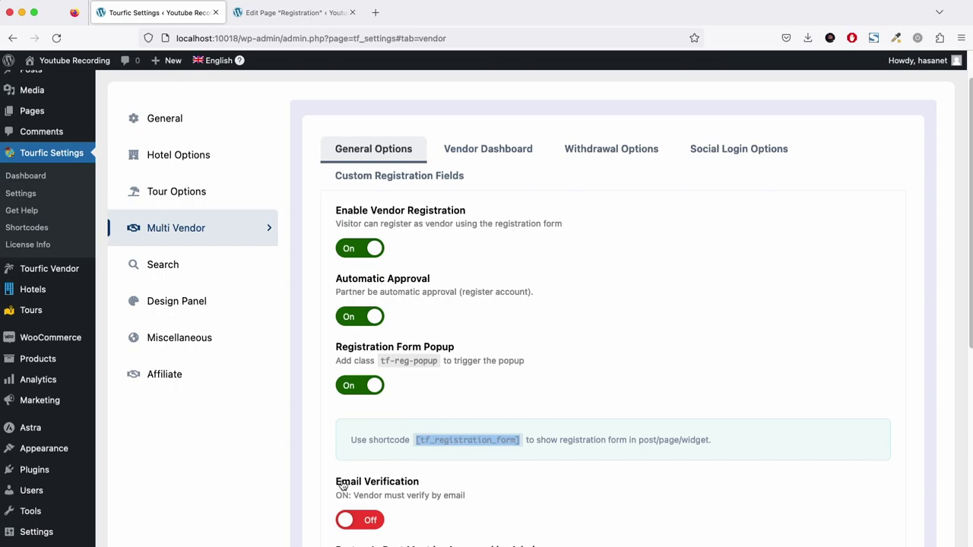
{"action": "left_click", "coordinate": [280, 338]}
{"action": "mouse_move", "coordinate": [90, 272]}
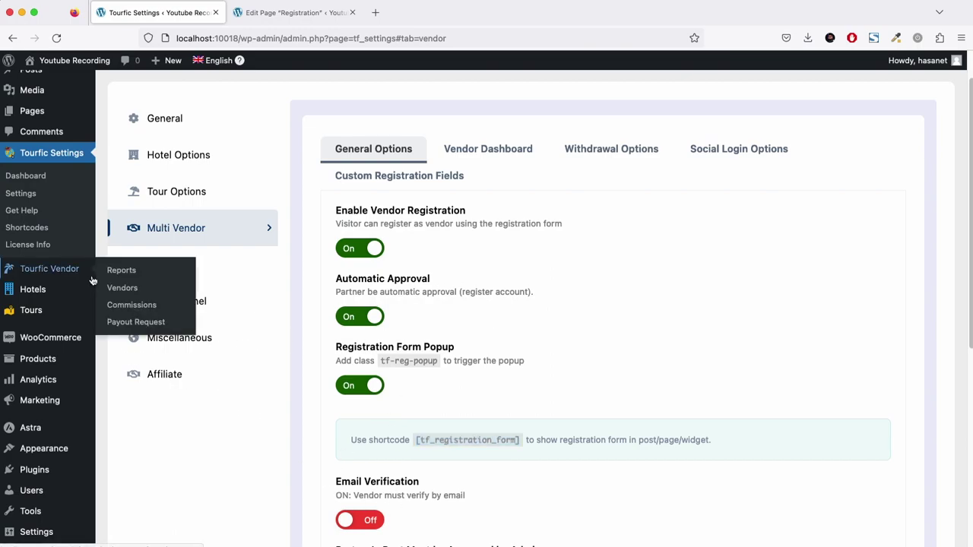
Open Tourfic Vendor > Vendors, review the new vendor's edit form, and go back to the list.
{"action": "left_click", "coordinate": [124, 288]}
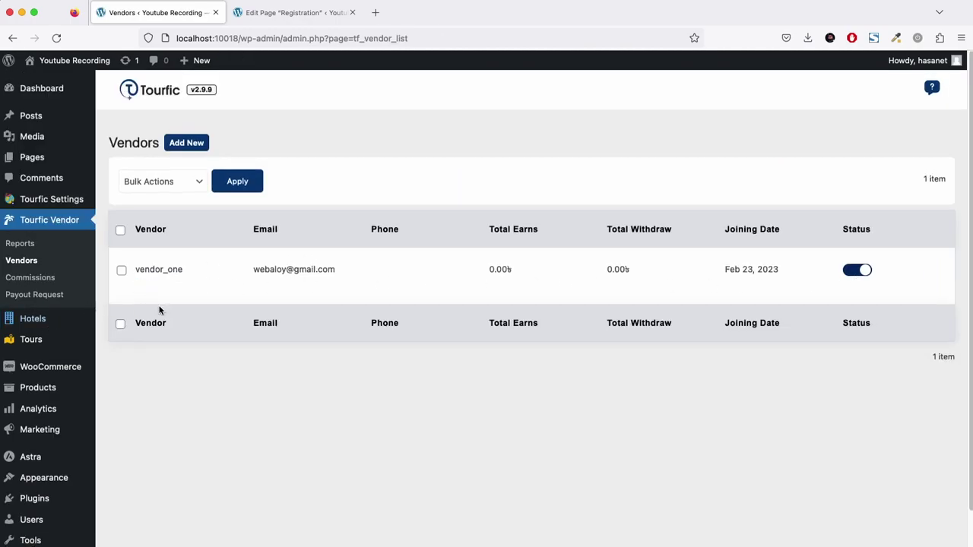
{"action": "left_click", "coordinate": [145, 286]}
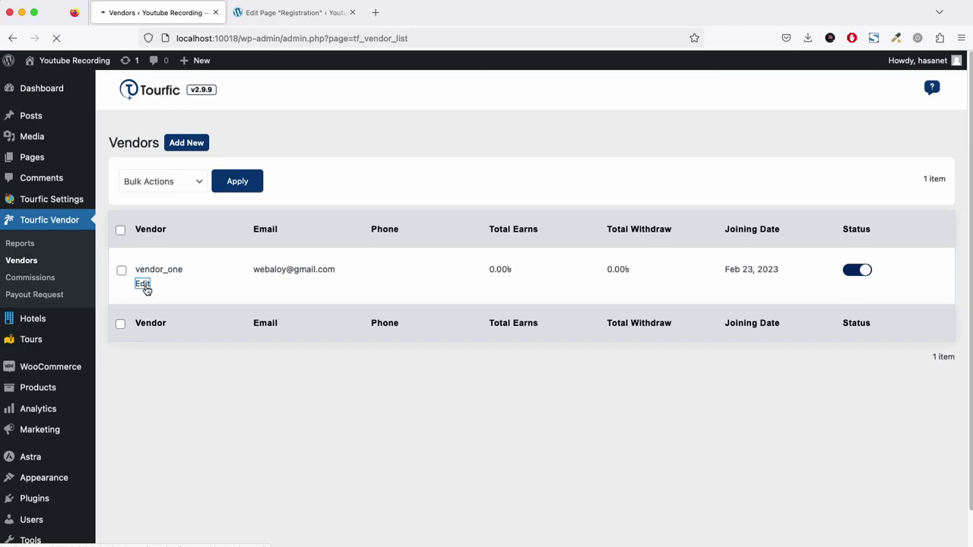
{"action": "scroll", "coordinate": [188, 218], "scroll_direction": "down", "scroll_amount": 1}
{"action": "scroll", "coordinate": [188, 218], "scroll_direction": "down", "scroll_amount": 10}
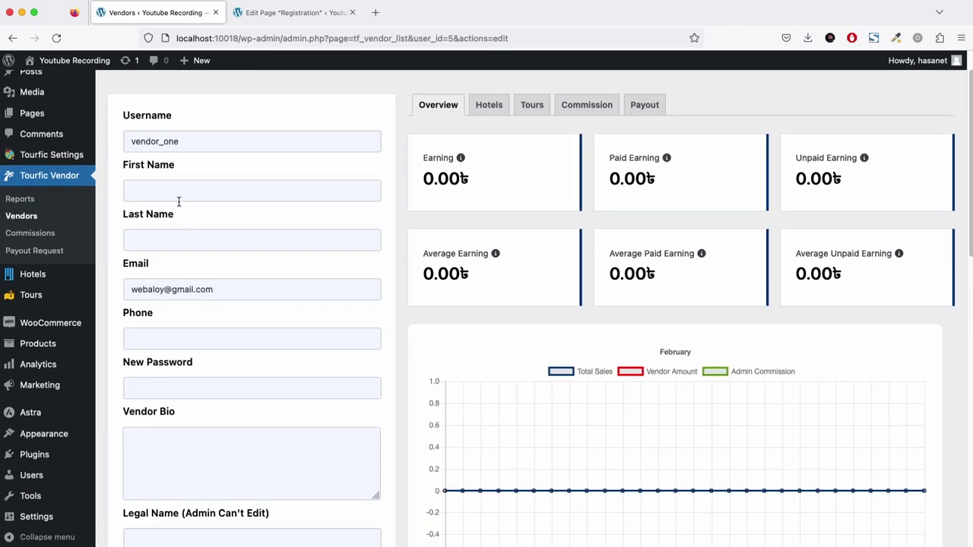
{"action": "scroll", "coordinate": [315, 376], "scroll_direction": "down", "scroll_amount": 4}
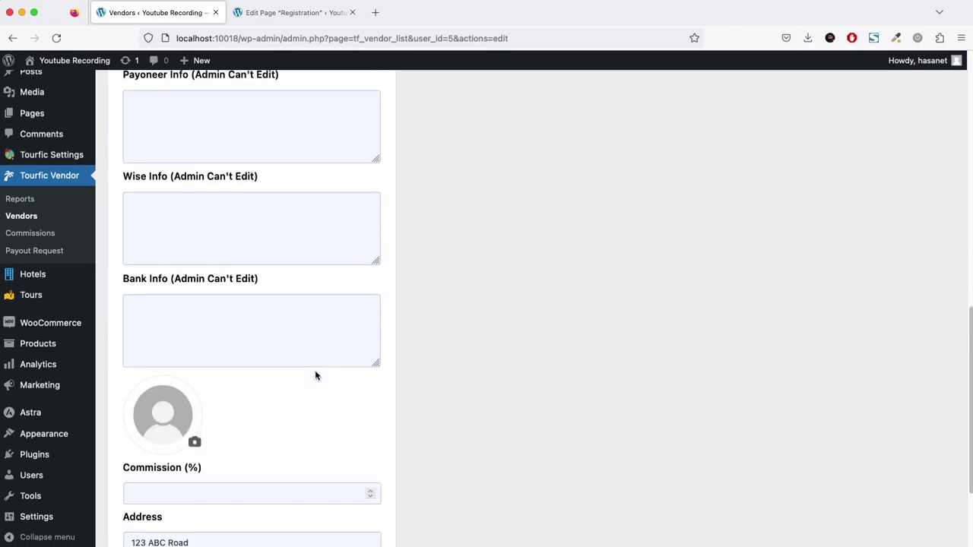
{"action": "scroll", "coordinate": [317, 378], "scroll_direction": "up", "scroll_amount": 6}
{"action": "left_click", "coordinate": [34, 260]}
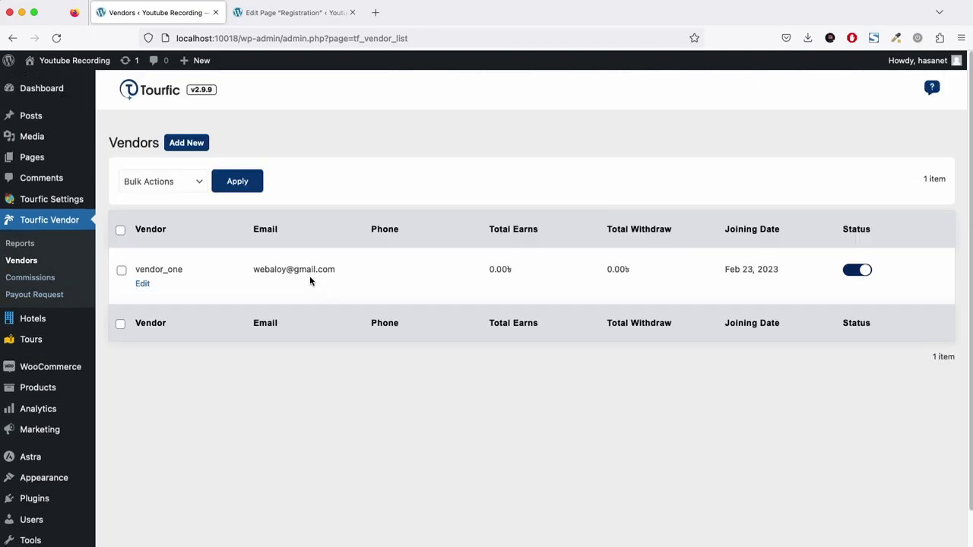
Select the new vendor's username in the Vendors list.
{"action": "scroll", "coordinate": [346, 362], "scroll_direction": "down", "scroll_amount": 1}
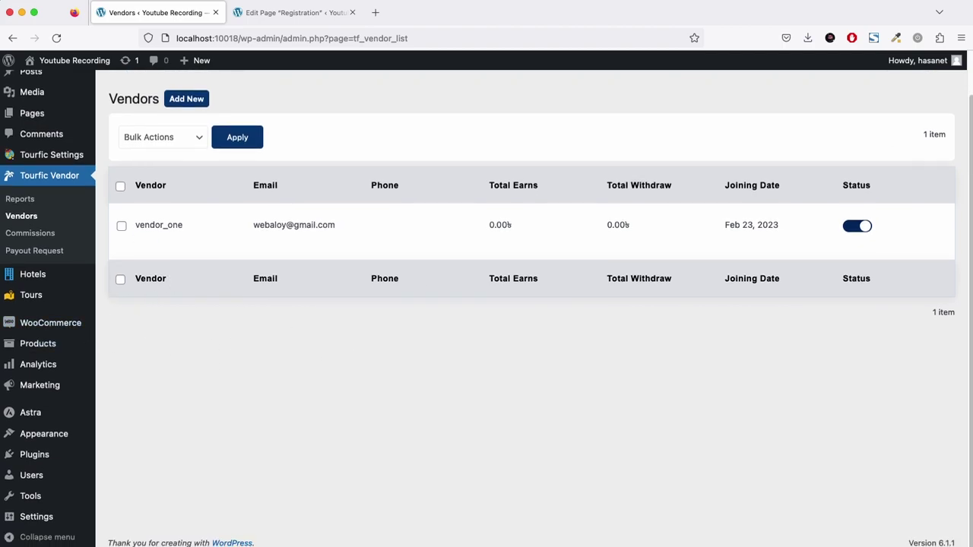
{"action": "mouse_move", "coordinate": [924, 60]}
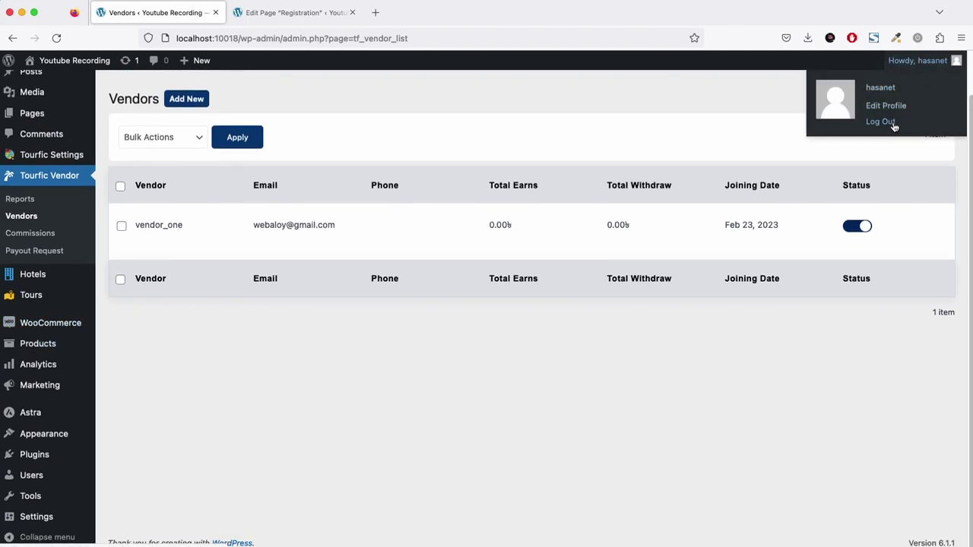
{"action": "mouse_move", "coordinate": [142, 220]}
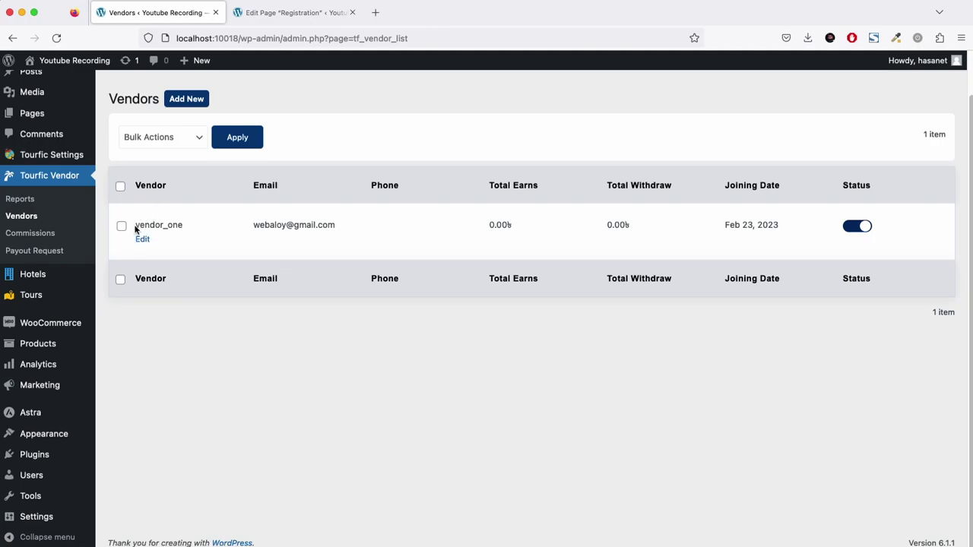
{"action": "left_click_drag", "start_coordinate": [135, 228], "coordinate": [183, 226]}
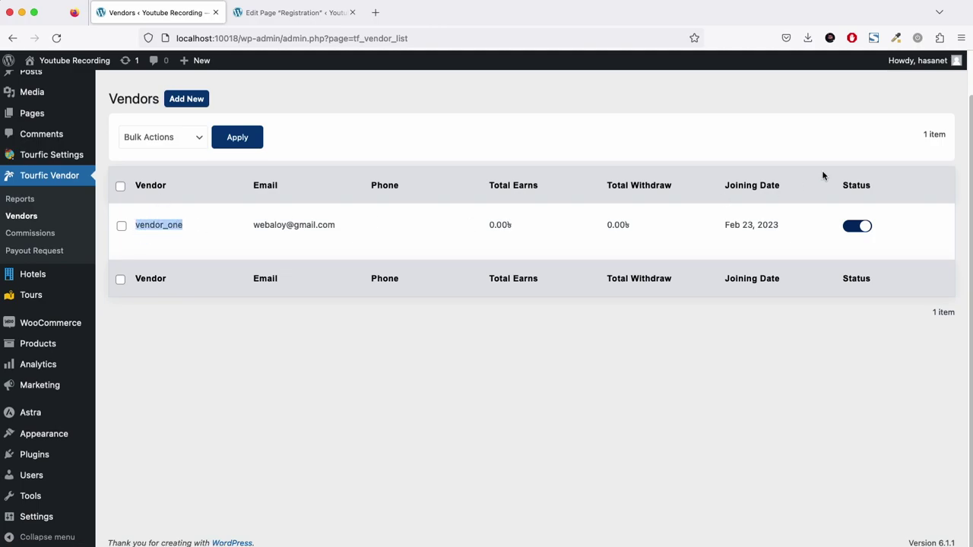
Log out of the admin account and sign in as the new vendor.
{"action": "mouse_move", "coordinate": [923, 61]}
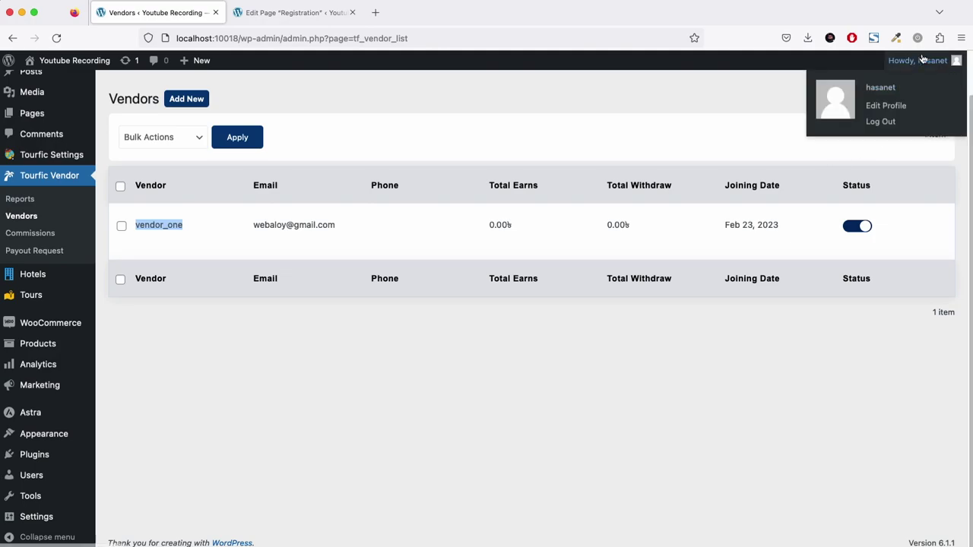
{"action": "left_click", "coordinate": [897, 121]}
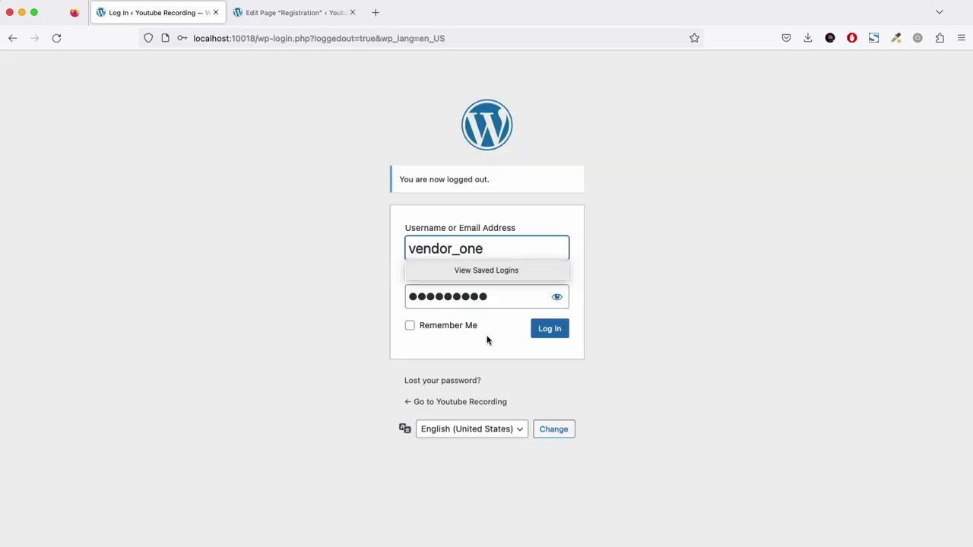
{"action": "double_click", "coordinate": [486, 292]}
{"action": "type", "text": "ven"}
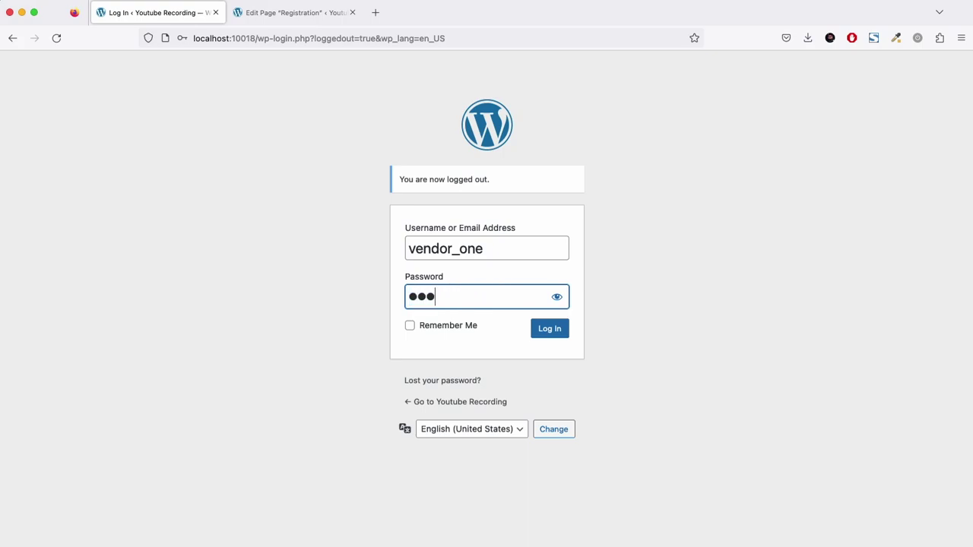
{"action": "type", "text": "dor123"}
{"action": "left_click", "coordinate": [555, 339]}
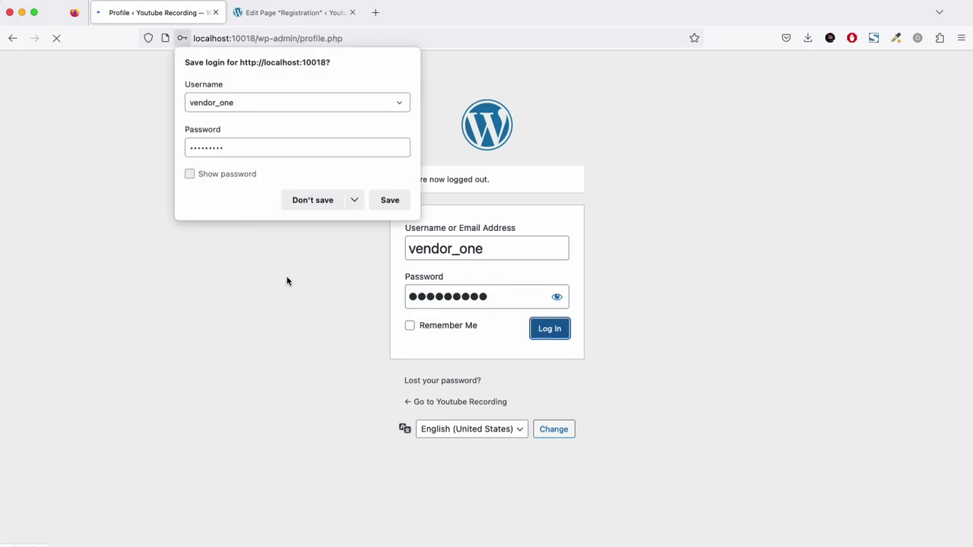
{"action": "left_click", "coordinate": [572, 330]}
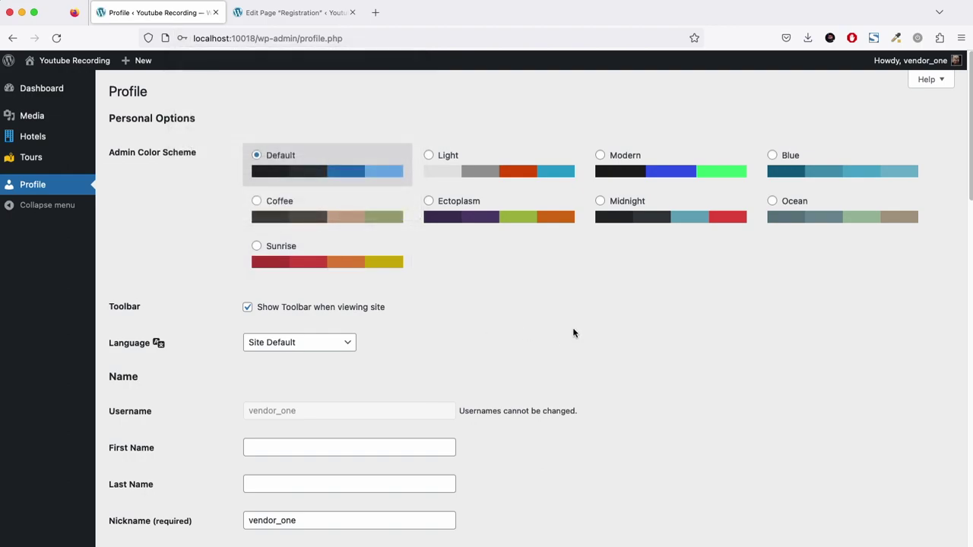
Review the Profile's Tourfic payout fields (Legal Name, Paypal Info, Wise Info), then open Add New Hotel.
{"action": "mouse_move", "coordinate": [51, 137]}
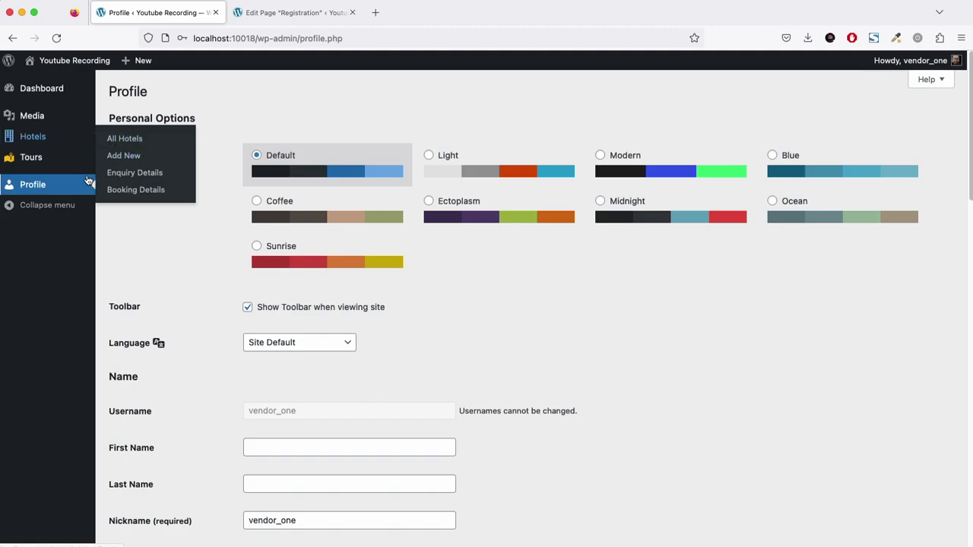
{"action": "scroll", "coordinate": [271, 261], "scroll_direction": "down", "scroll_amount": 10}
{"action": "scroll", "coordinate": [272, 261], "scroll_direction": "down", "scroll_amount": 10}
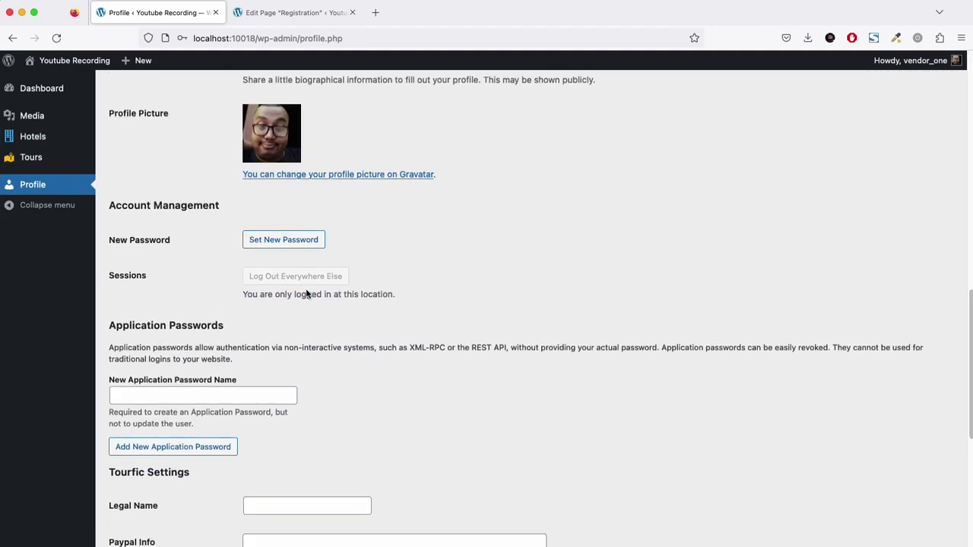
{"action": "left_click", "coordinate": [267, 144]}
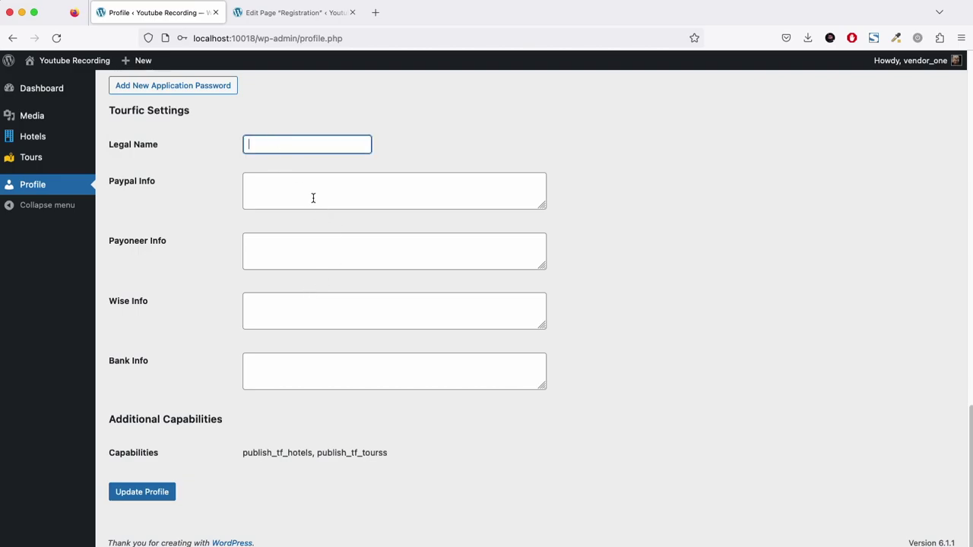
{"action": "left_click", "coordinate": [314, 198]}
{"action": "left_click", "coordinate": [346, 311]}
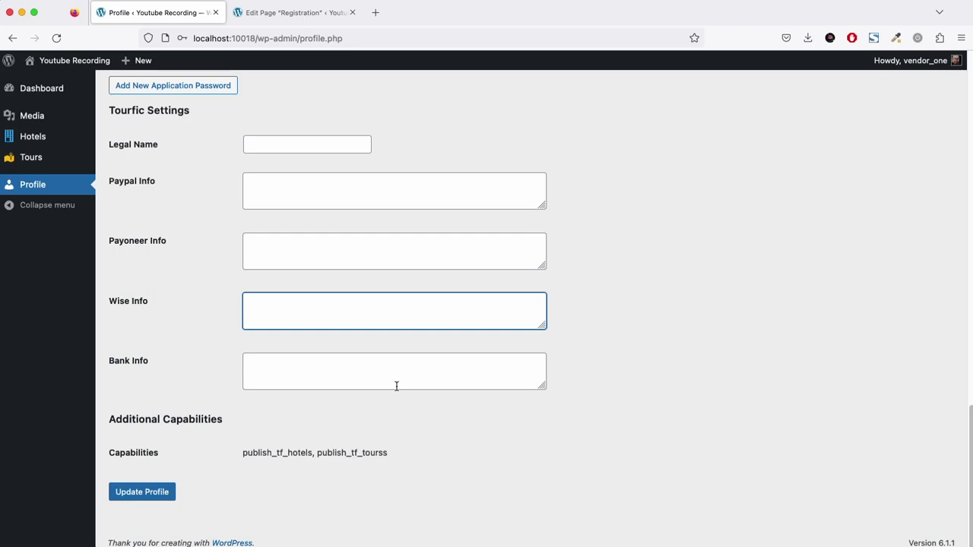
{"action": "scroll", "coordinate": [399, 366], "scroll_direction": "up", "scroll_amount": 1}
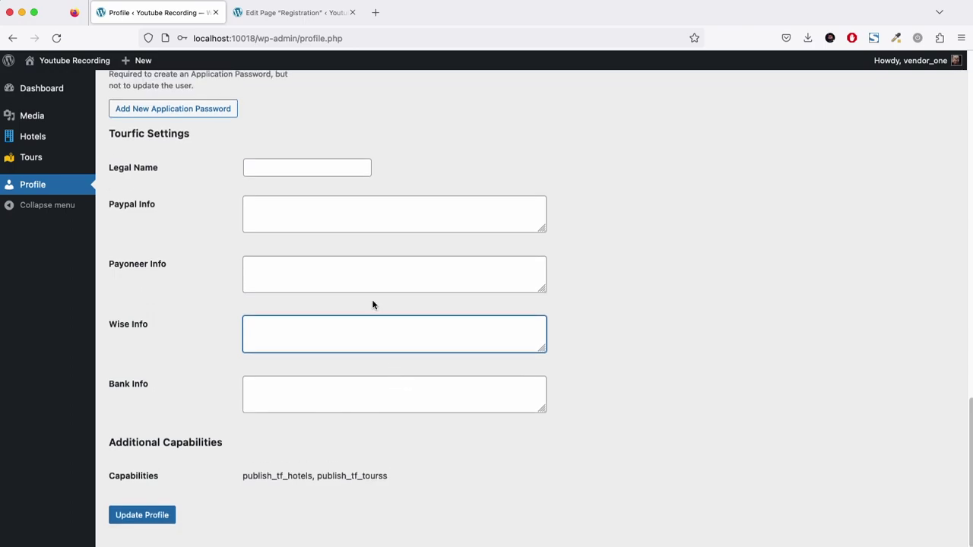
{"action": "scroll", "coordinate": [355, 352], "scroll_direction": "up", "scroll_amount": 10}
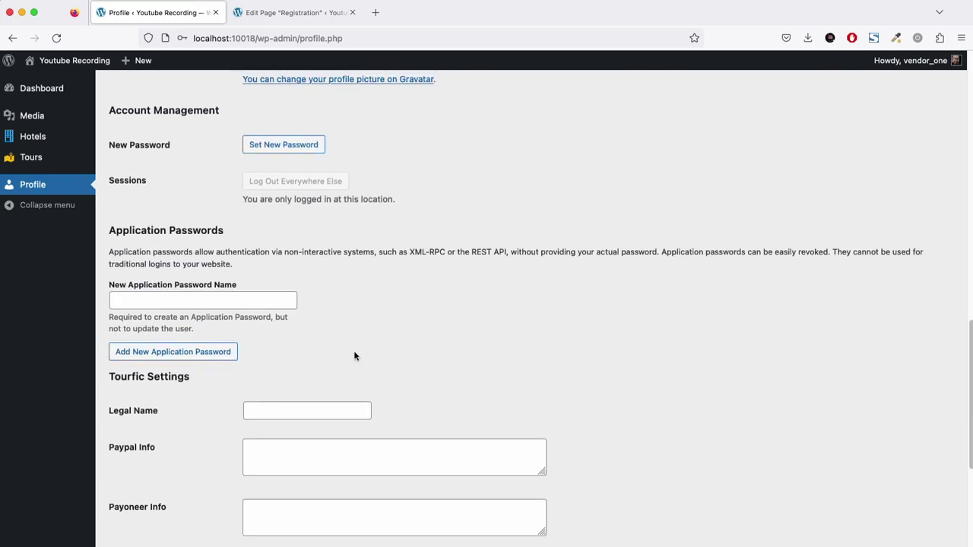
{"action": "scroll", "coordinate": [355, 357], "scroll_direction": "up", "scroll_amount": 5}
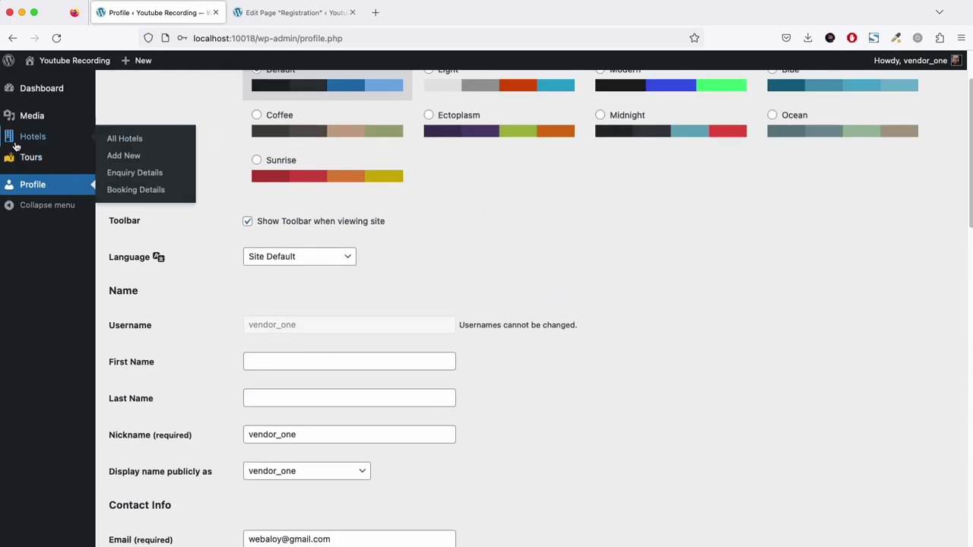
{"action": "left_click", "coordinate": [117, 156]}
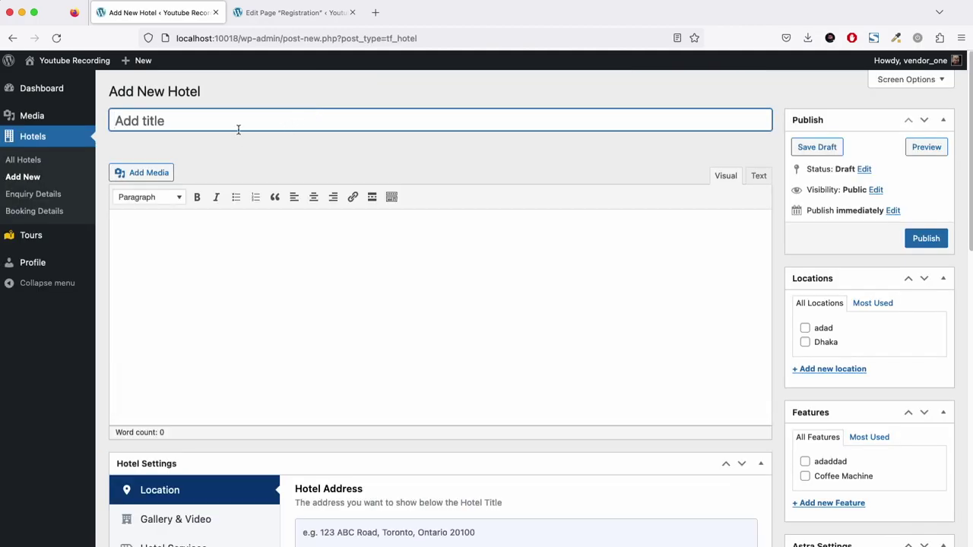
Title the new hotel 'Dummy Hotel' and give it the description 'adadad'.
{"action": "type", "text": "Dummy Hotel"}
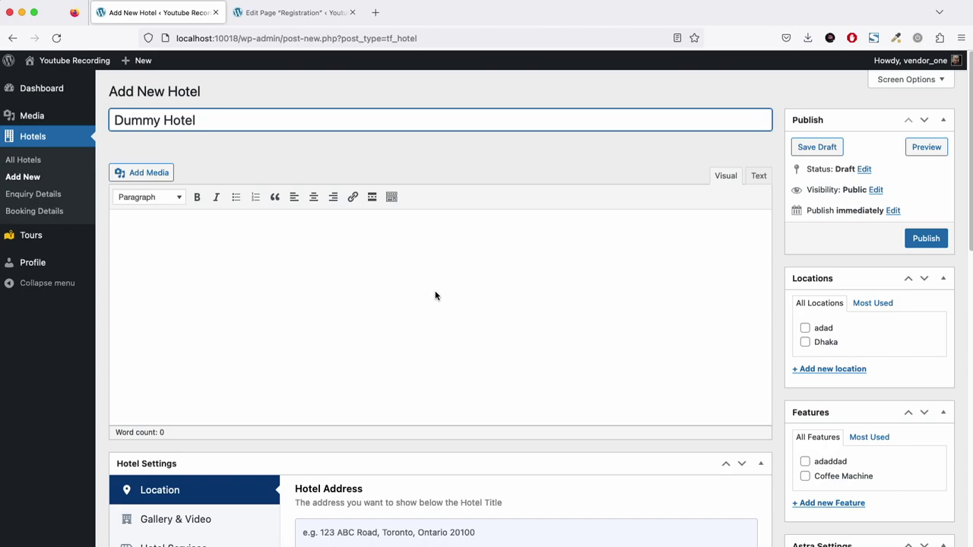
{"action": "left_click", "coordinate": [436, 296]}
{"action": "type", "text": "adadad"}
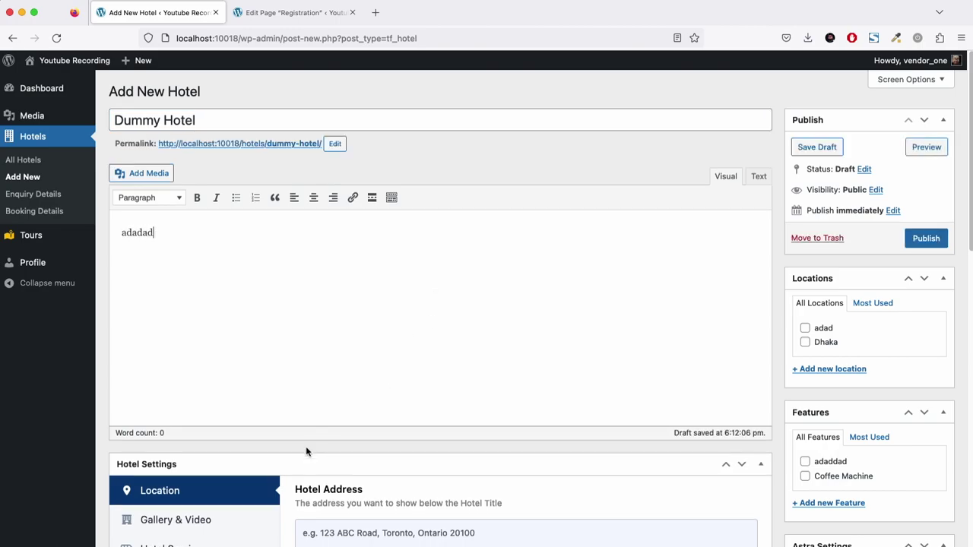
{"action": "scroll", "coordinate": [306, 446], "scroll_direction": "down", "scroll_amount": 3}
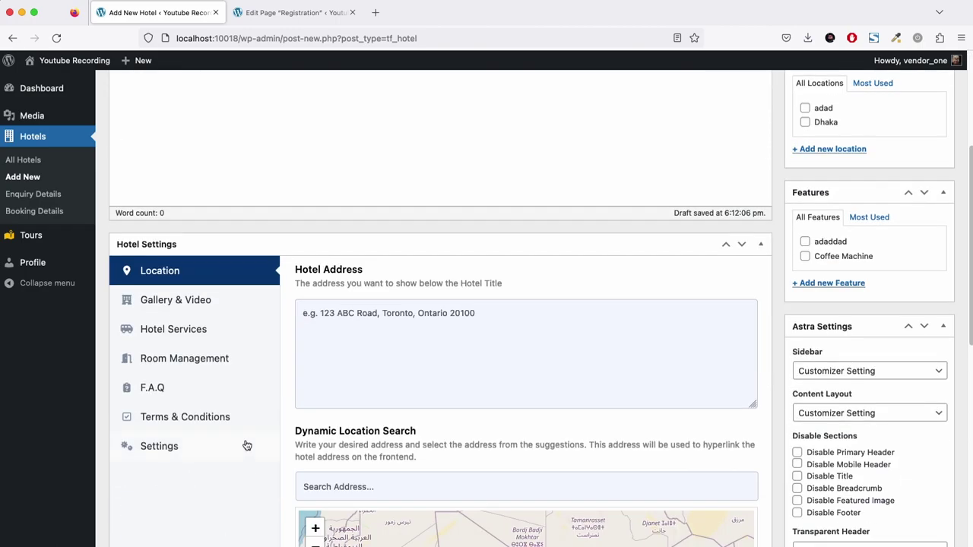
Add a Queen Room with 2 Beds room under Room Management, with 10 available.
{"action": "left_click", "coordinate": [187, 368]}
{"action": "left_click", "coordinate": [357, 308]}
{"action": "scroll", "coordinate": [401, 328], "scroll_direction": "down", "scroll_amount": 3}
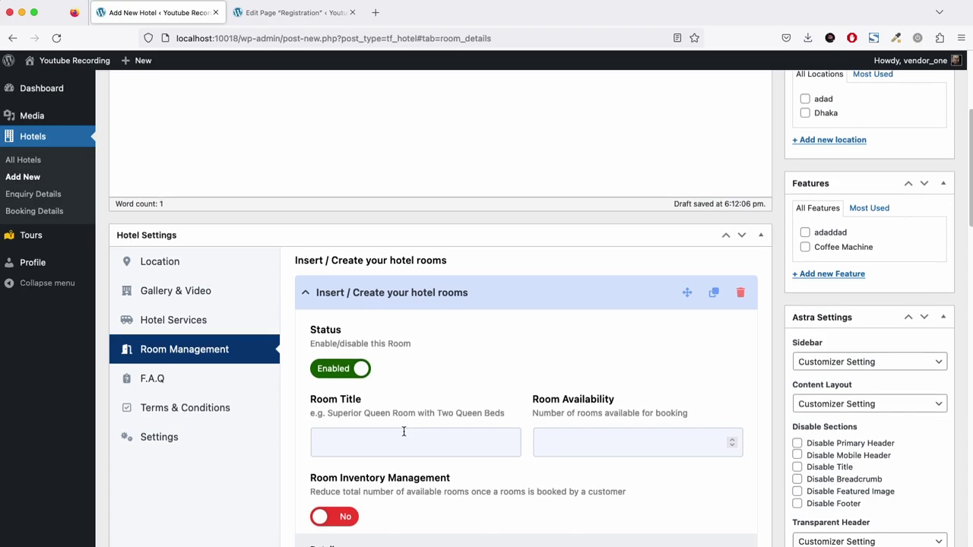
{"action": "left_click", "coordinate": [400, 339]}
{"action": "left_click", "coordinate": [398, 358]}
{"action": "left_click", "coordinate": [572, 342]}
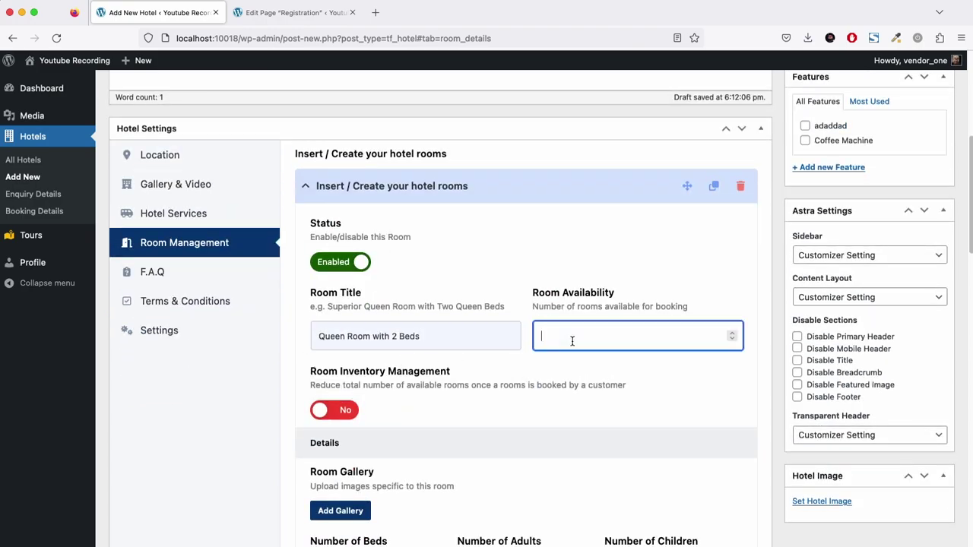
Set the room to 1 bed, 1 adult and 1 child.
{"action": "scroll", "coordinate": [555, 380], "scroll_direction": "down", "scroll_amount": 5}
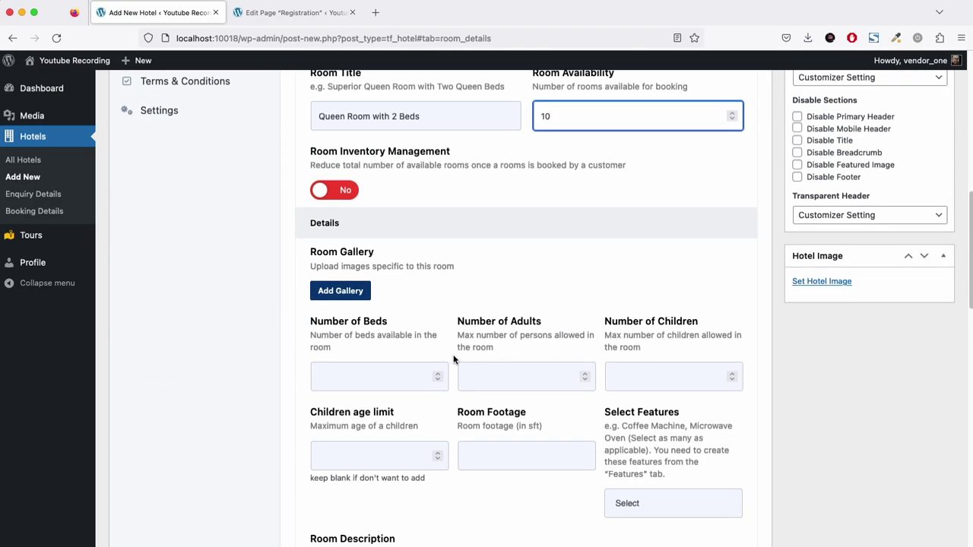
{"action": "left_click", "coordinate": [393, 367]}
{"action": "type", "text": "1"}
{"action": "key", "text": "Tab"}
{"action": "type", "text": "1"}
{"action": "key", "text": "Tab"}
{"action": "type", "text": "1"}
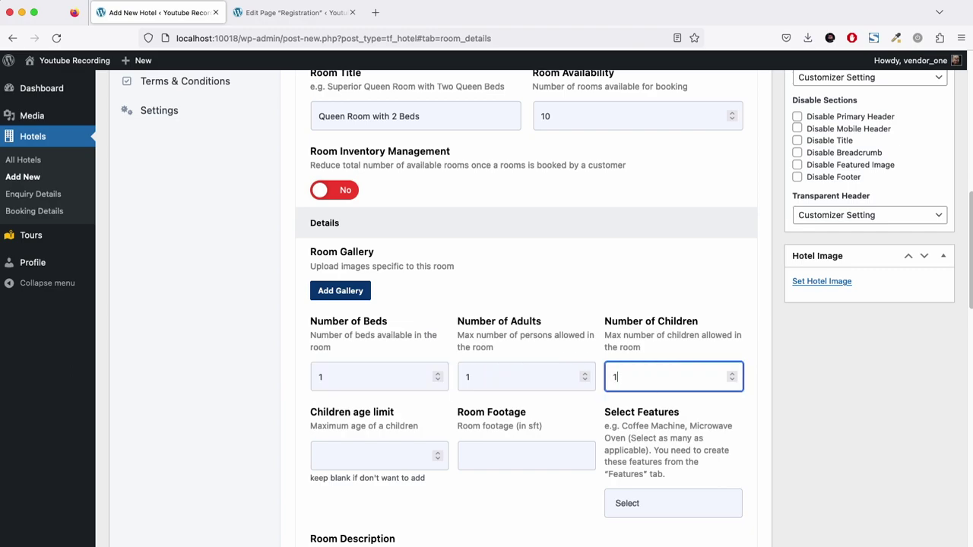
{"action": "key", "text": "Tab"}
Give the room description 'adad', price 10 per adult and 5 per child, then try publishing.
{"action": "scroll", "coordinate": [396, 368], "scroll_direction": "down", "scroll_amount": 10}
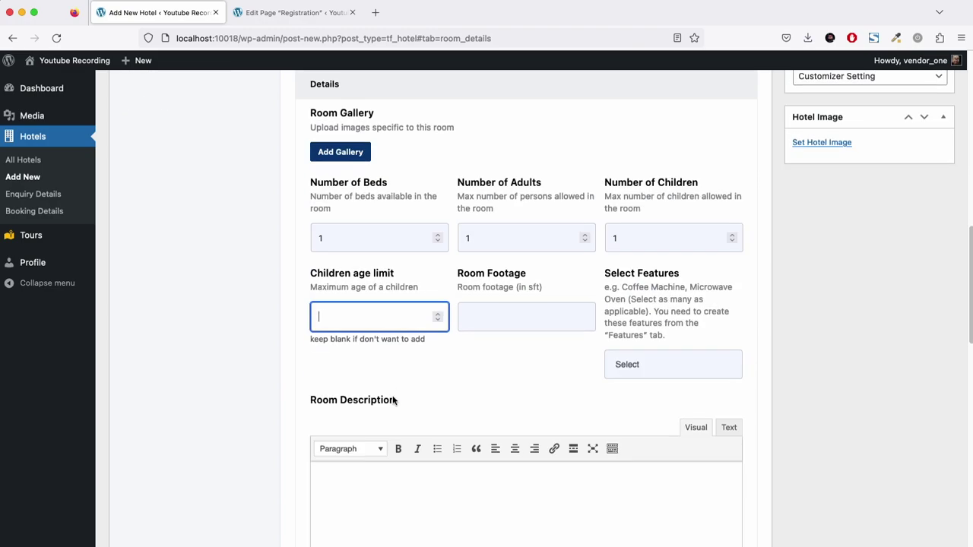
{"action": "left_click", "coordinate": [431, 217]}
{"action": "type", "text": "adad"}
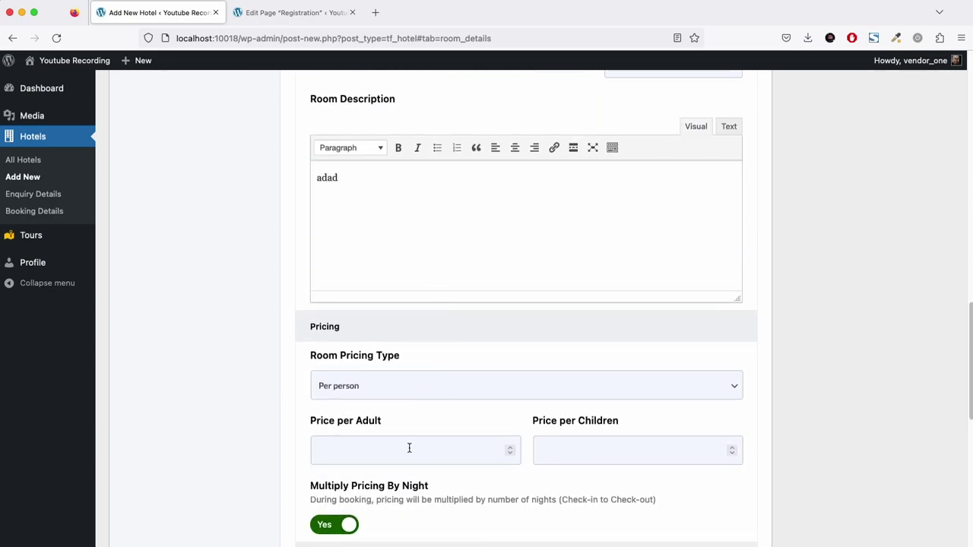
{"action": "left_click", "coordinate": [410, 449]}
{"action": "type", "text": "10"}
{"action": "key", "text": "Tab"}
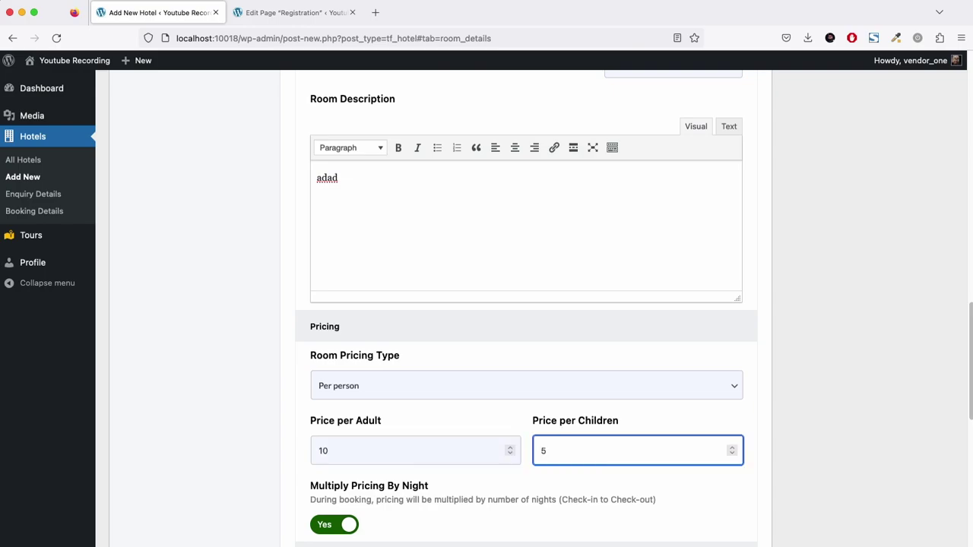
{"action": "scroll", "coordinate": [528, 447], "scroll_direction": "down", "scroll_amount": 5}
{"action": "scroll", "coordinate": [528, 444], "scroll_direction": "up", "scroll_amount": 6}
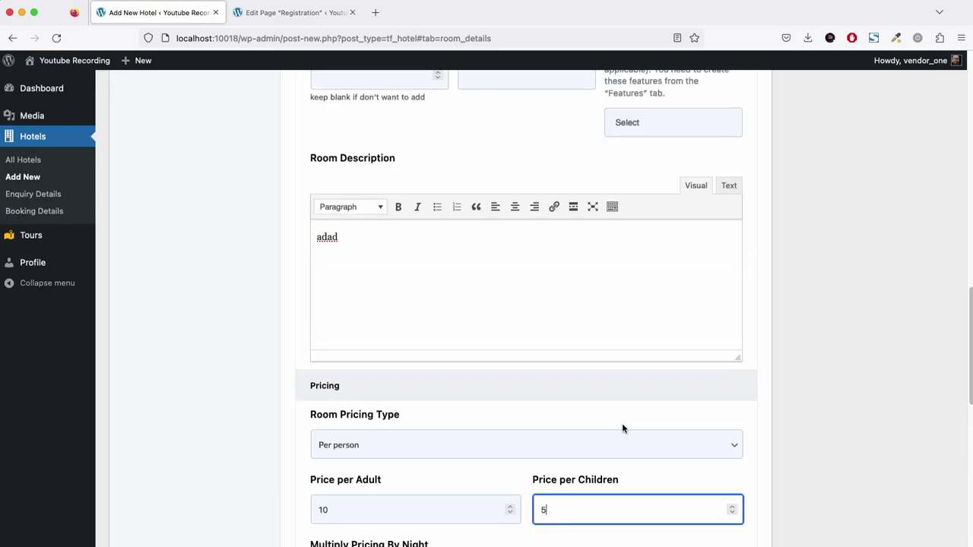
{"action": "scroll", "coordinate": [622, 429], "scroll_direction": "up", "scroll_amount": 15}
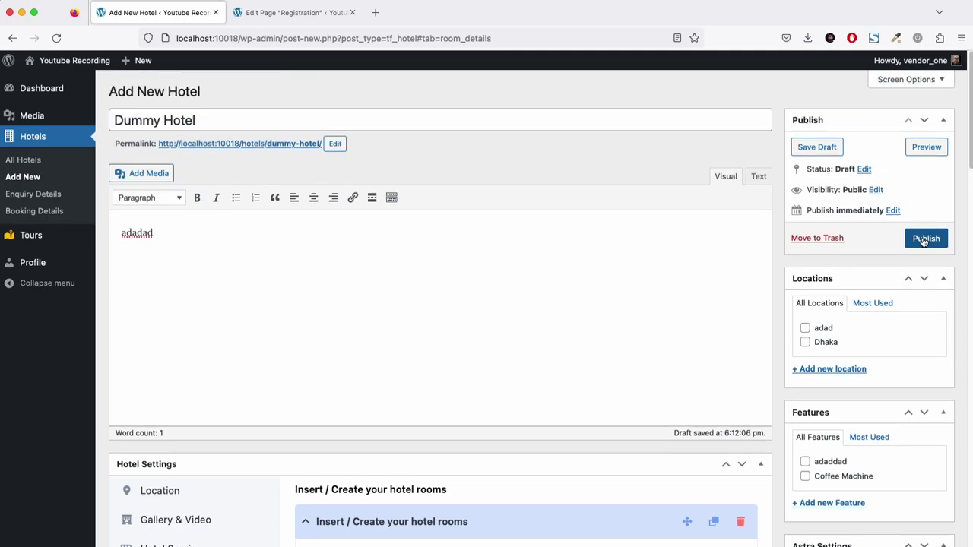
{"action": "left_click", "coordinate": [925, 240]}
Enter the hotel address on the Location tab and try publishing again.
{"action": "scroll", "coordinate": [895, 311], "scroll_direction": "down", "scroll_amount": 2}
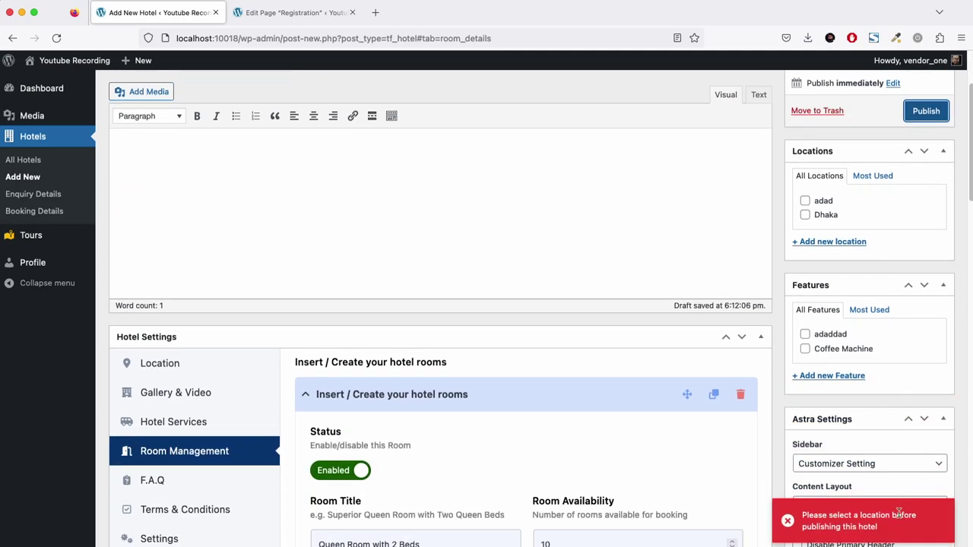
{"action": "left_click", "coordinate": [160, 364]}
{"action": "left_click", "coordinate": [438, 409]}
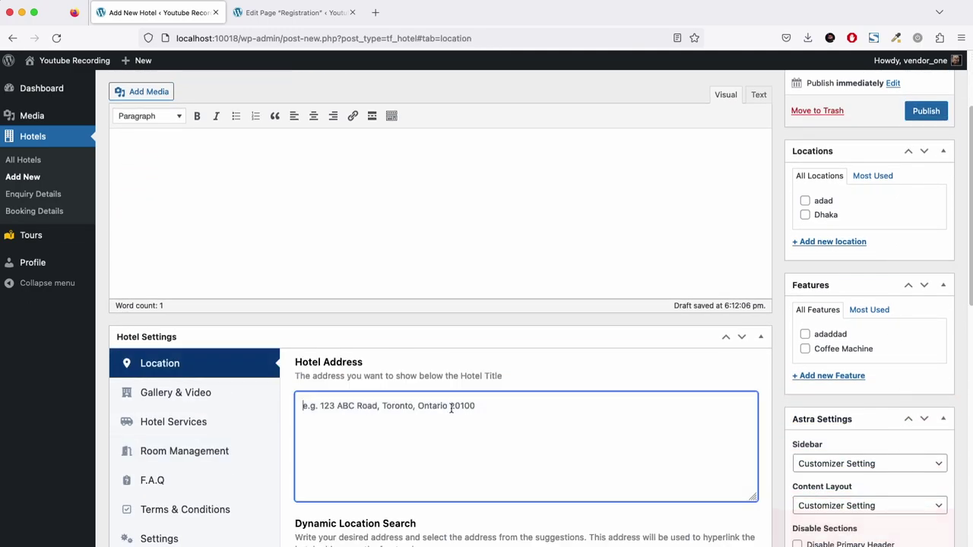
{"action": "type", "text": "123 ABC Road"}
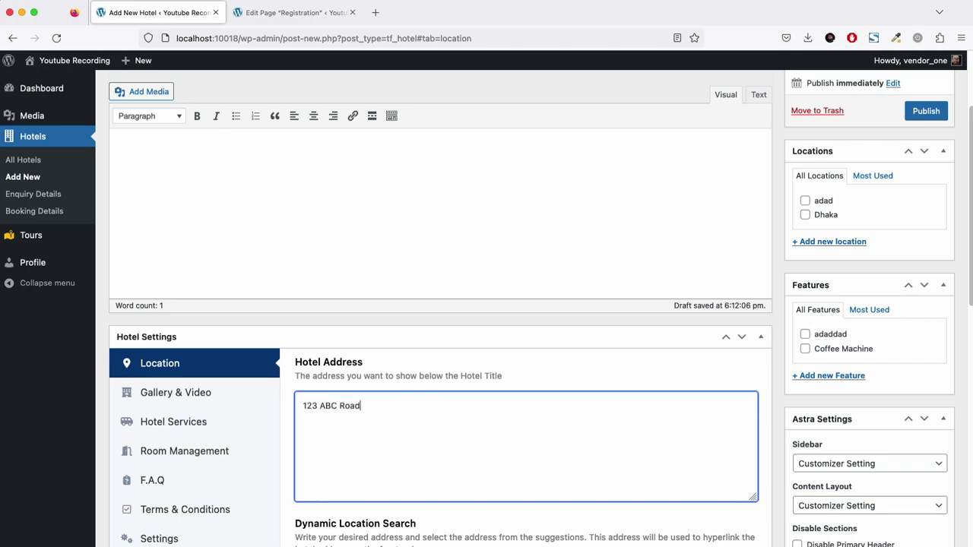
{"action": "scroll", "coordinate": [504, 398], "scroll_direction": "down", "scroll_amount": 5}
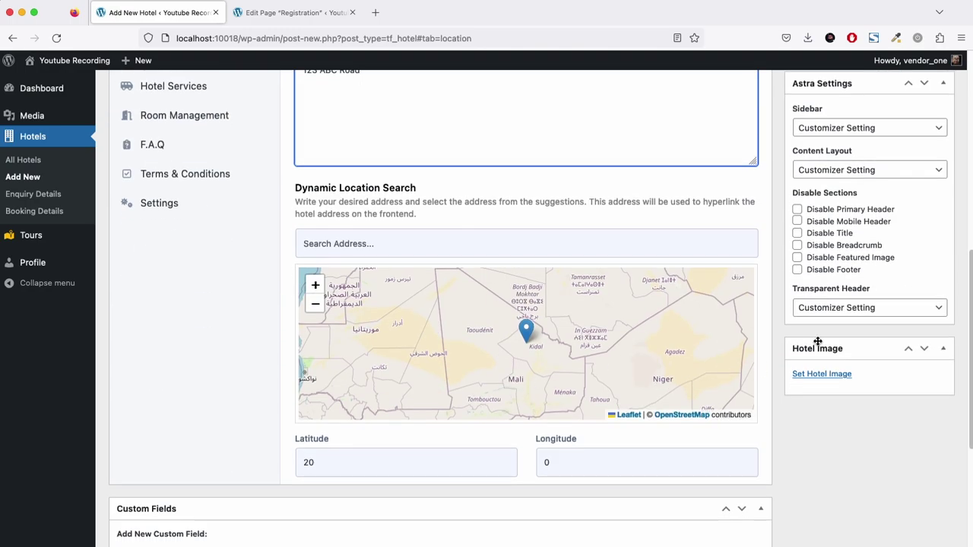
{"action": "scroll", "coordinate": [909, 263], "scroll_direction": "up", "scroll_amount": 5}
{"action": "left_click", "coordinate": [925, 112]}
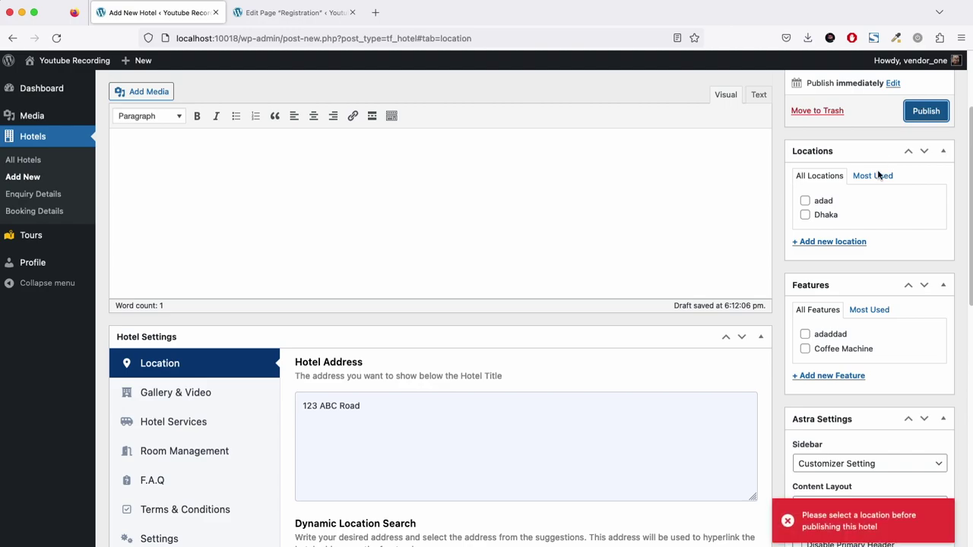
Copy the hotel address into the map search and pick the Washington County, Tennessee match.
{"action": "scroll", "coordinate": [859, 406], "scroll_direction": "down", "scroll_amount": 3}
{"action": "left_click", "coordinate": [489, 163]}
{"action": "key", "text": "ctrl+a"}
{"action": "key", "text": "ctrl+c"}
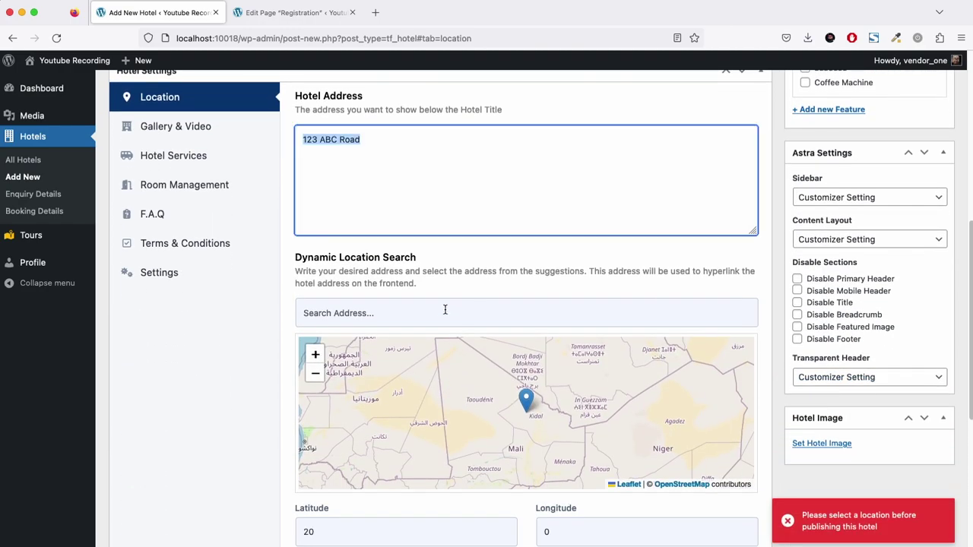
{"action": "left_click", "coordinate": [446, 312]}
{"action": "key", "text": "ctrl+v"}
{"action": "left_click", "coordinate": [394, 341]}
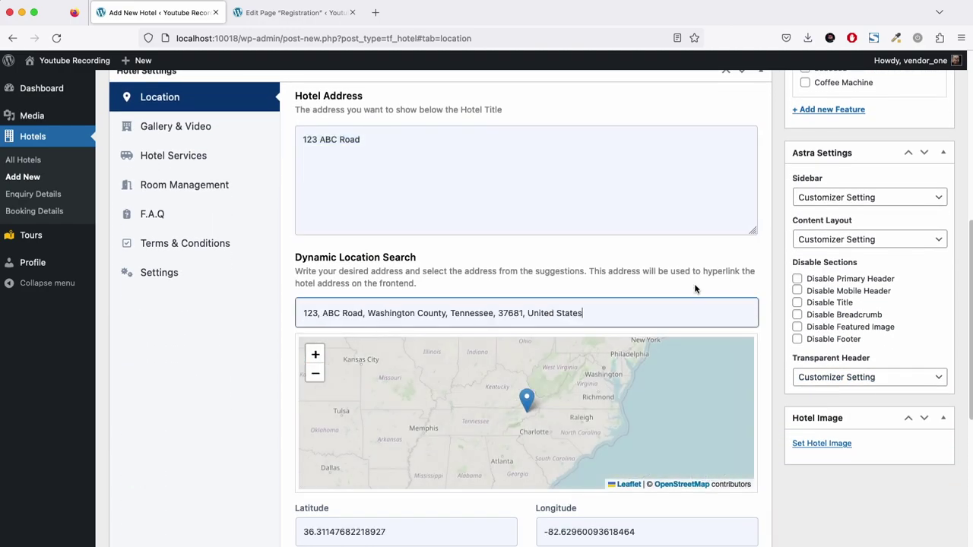
Upload homepage.png to the media library from the hotel image picker.
{"action": "left_click", "coordinate": [850, 446]}
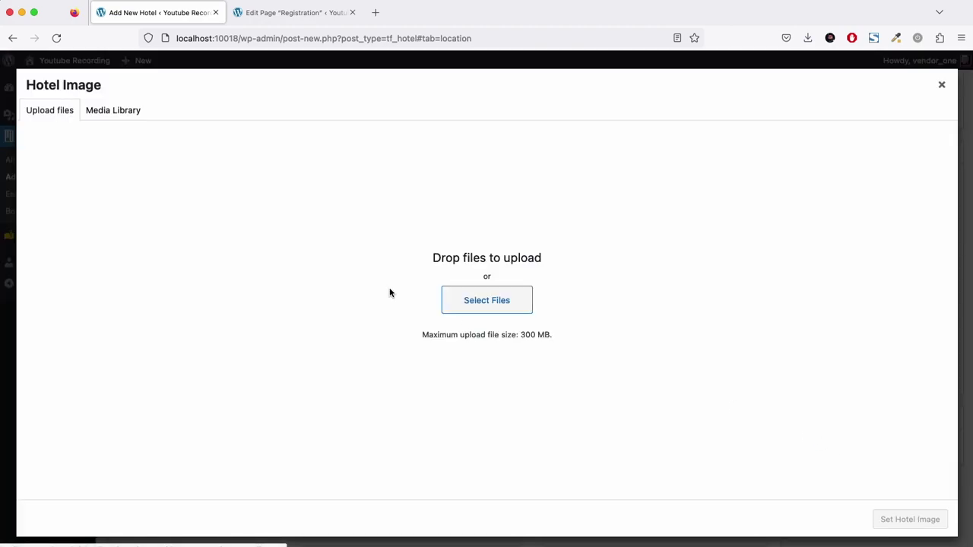
{"action": "left_click", "coordinate": [108, 112]}
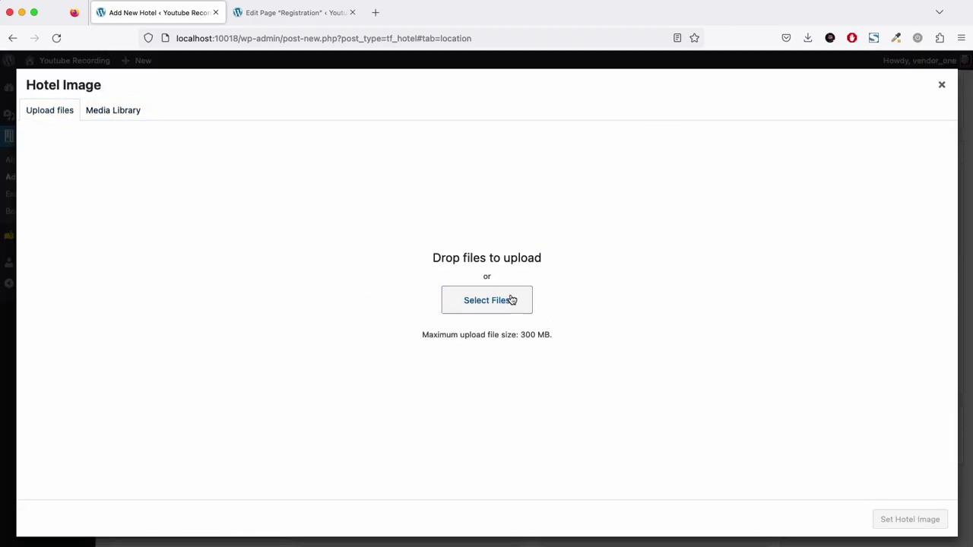
{"action": "left_click", "coordinate": [513, 301]}
{"action": "scroll", "coordinate": [473, 251], "scroll_direction": "down", "scroll_amount": 2}
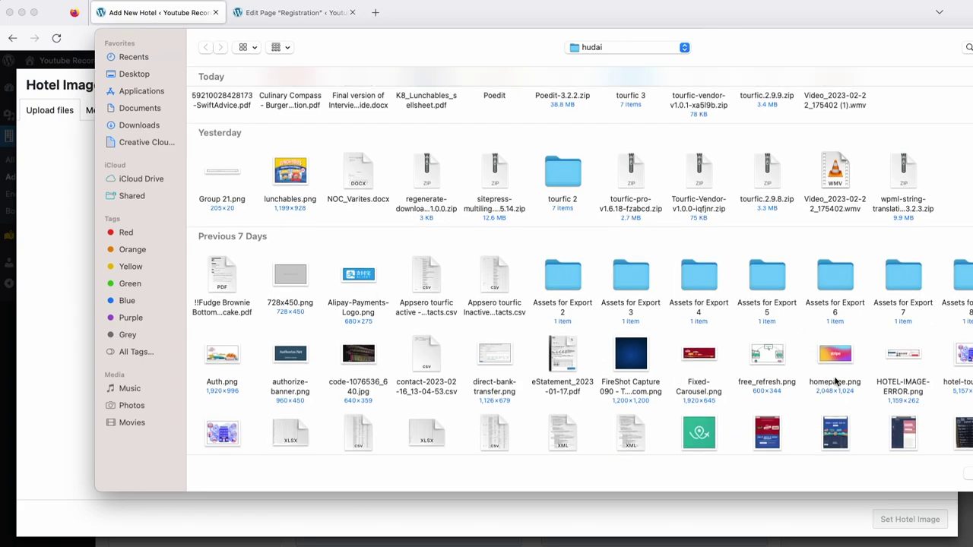
{"action": "double_click", "coordinate": [836, 355]}
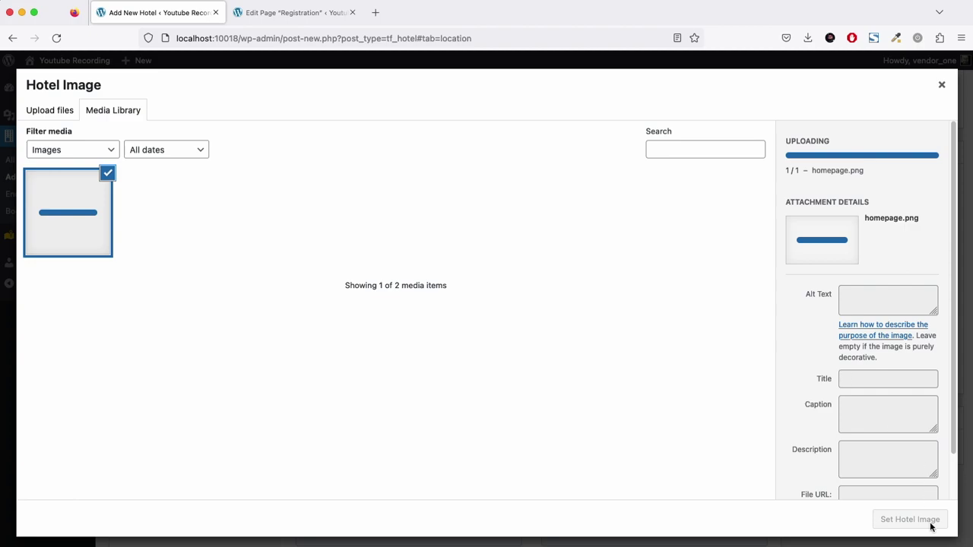
{"action": "scroll", "coordinate": [930, 499], "scroll_direction": "down", "scroll_amount": 2}
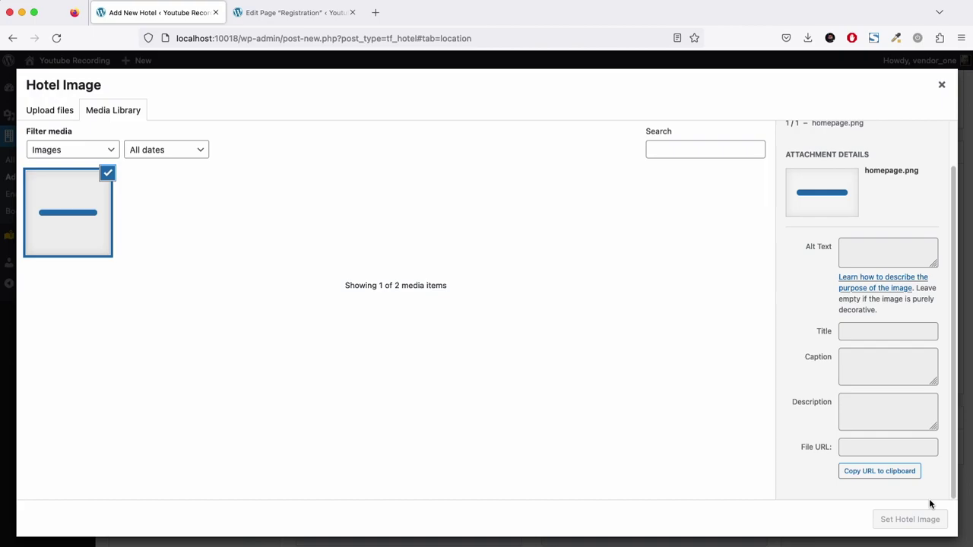
{"action": "left_click", "coordinate": [940, 87]}
Set the Stripe image from the Media Library as the hotel image.
{"action": "left_click", "coordinate": [822, 443]}
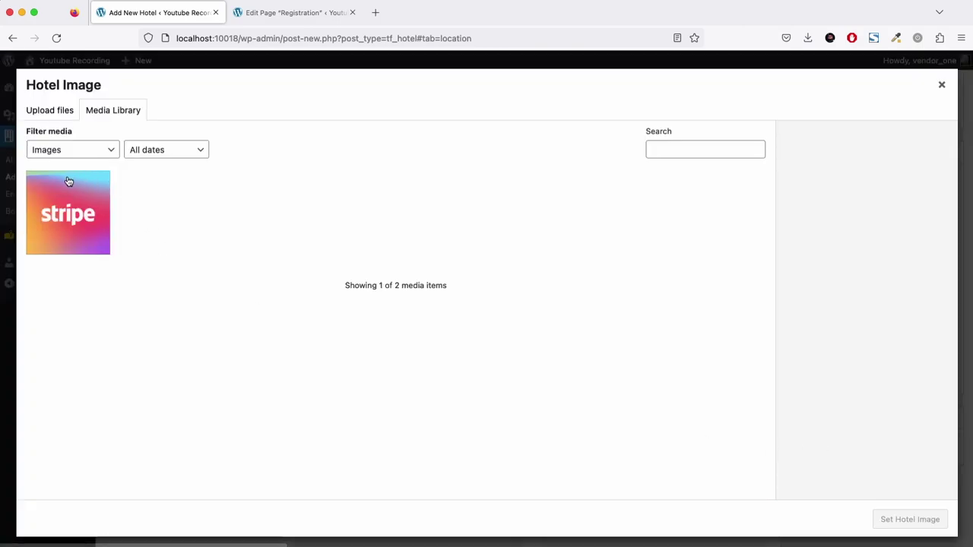
{"action": "left_click", "coordinate": [71, 180]}
{"action": "left_click", "coordinate": [910, 519]}
{"action": "scroll", "coordinate": [817, 421], "scroll_direction": "up", "scroll_amount": 6}
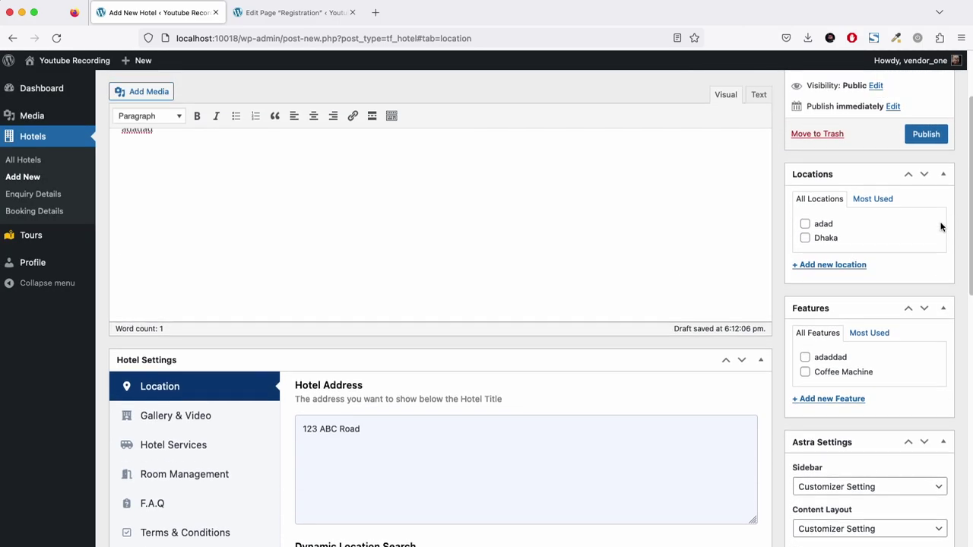
Assign Dhaka as the location, publish Dummy Hotel, and open its permalink in a new tab.
{"action": "scroll", "coordinate": [941, 227], "scroll_direction": "up", "scroll_amount": 3}
{"action": "left_click", "coordinate": [932, 240]}
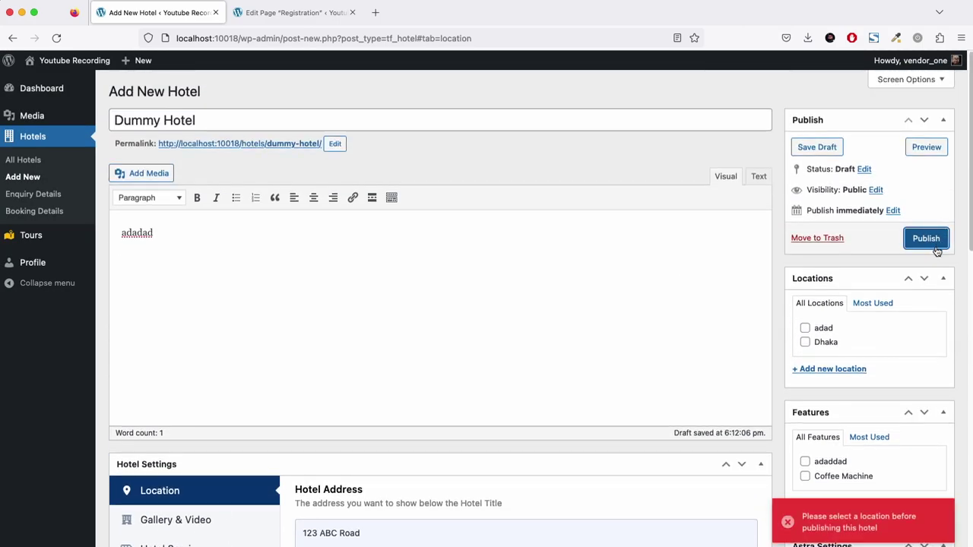
{"action": "left_click", "coordinate": [829, 343]}
{"action": "left_click", "coordinate": [927, 238]}
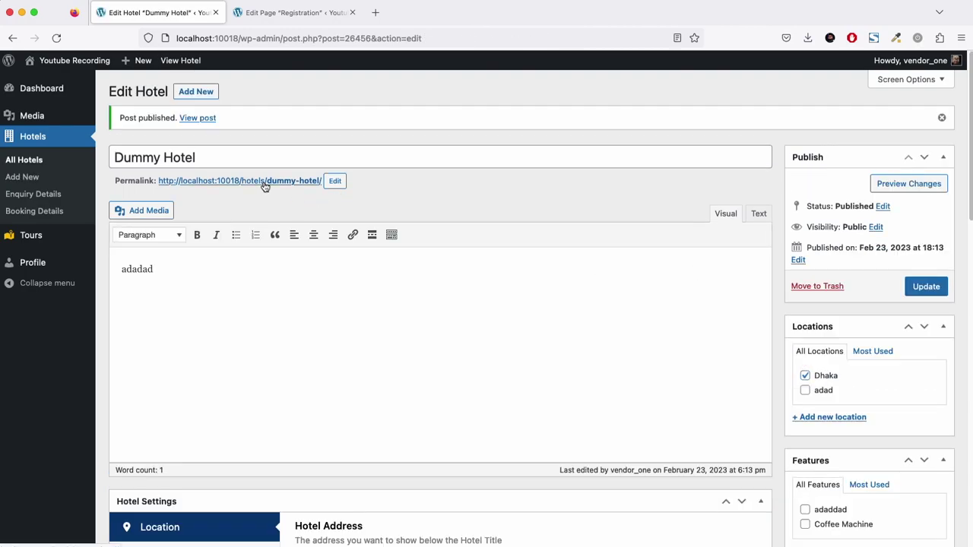
{"action": "left_click", "coordinate": [265, 181], "text": "super"}
Book 2 Queen Room with 2 Beds rooms for 24–25 February.
{"action": "left_click", "coordinate": [265, 17]}
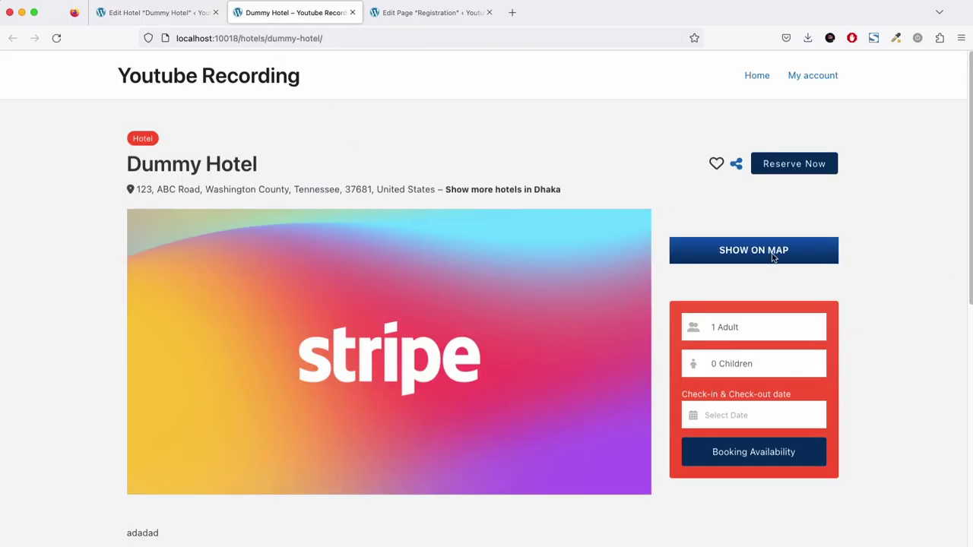
{"action": "left_click", "coordinate": [773, 257]}
{"action": "left_click", "coordinate": [765, 419]}
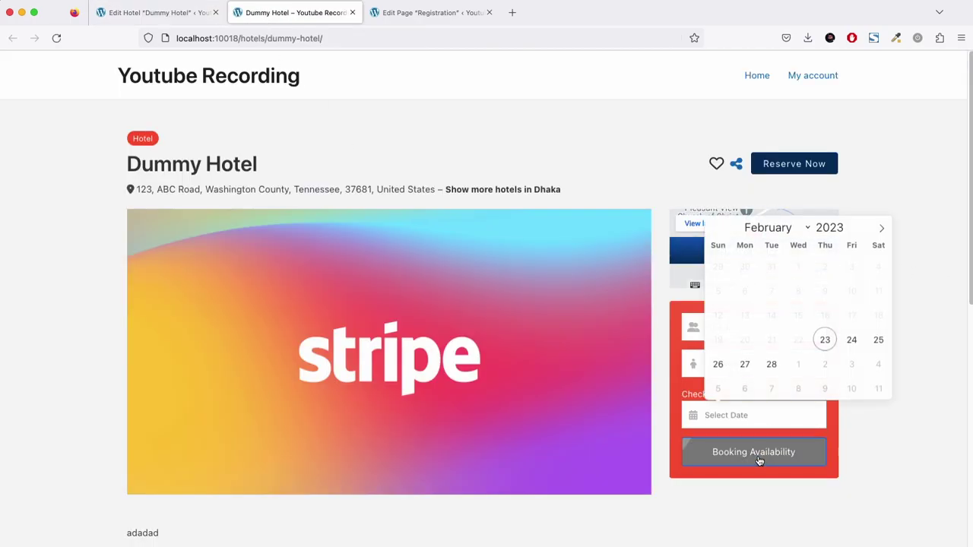
{"action": "left_click", "coordinate": [853, 342]}
{"action": "left_click", "coordinate": [878, 342]}
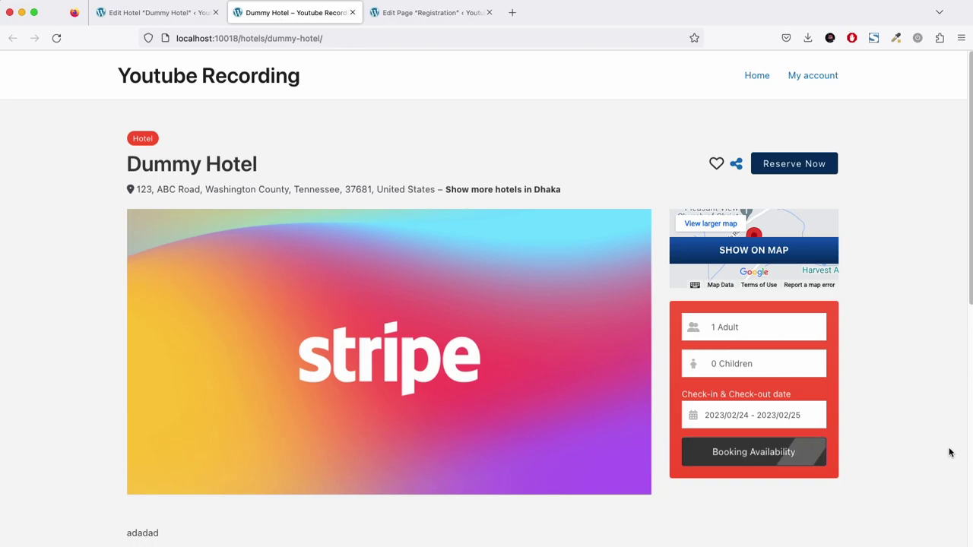
{"action": "scroll", "coordinate": [948, 453], "scroll_direction": "down", "scroll_amount": 10}
{"action": "left_click", "coordinate": [763, 226]}
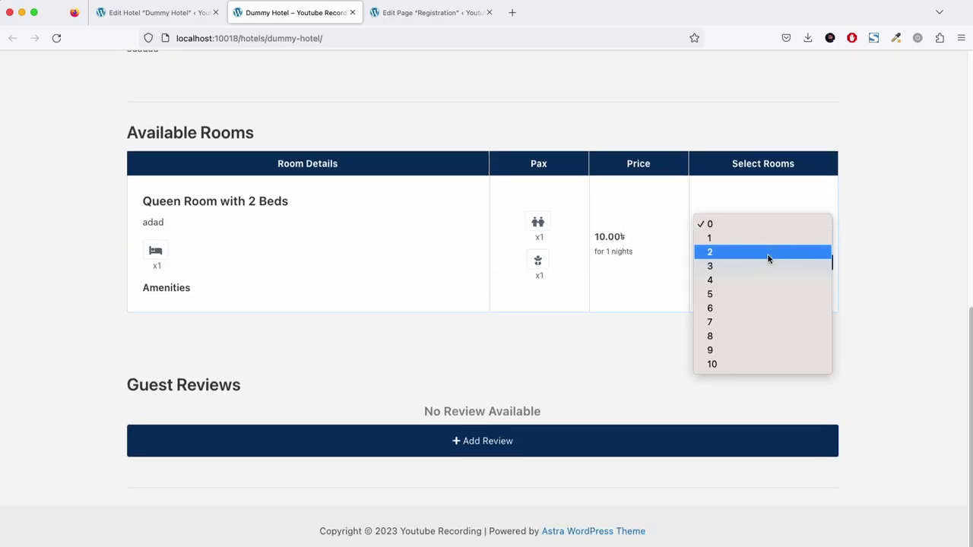
{"action": "left_click", "coordinate": [768, 259]}
{"action": "left_click", "coordinate": [777, 262]}
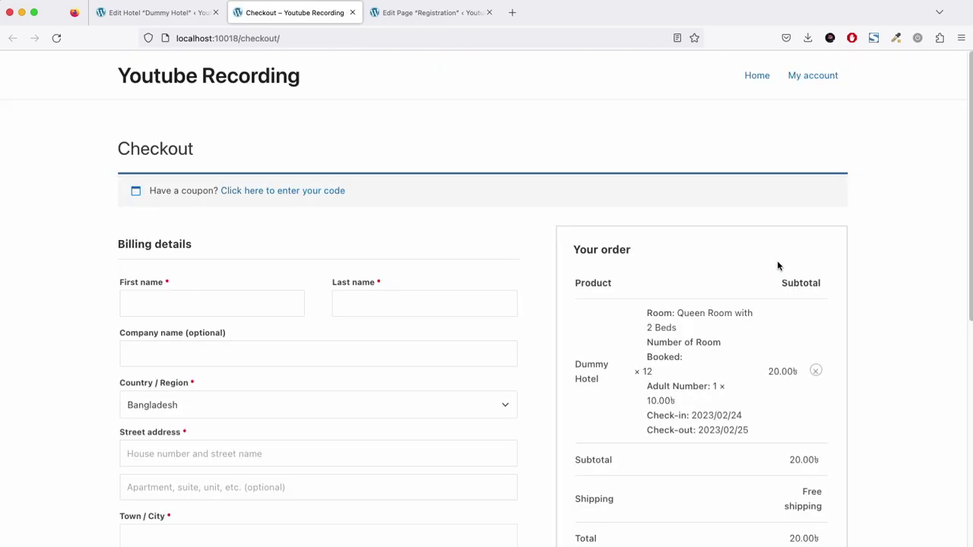
Choose Cash on delivery and fill the customer's first and last name at checkout.
{"action": "scroll", "coordinate": [777, 262], "scroll_direction": "down", "scroll_amount": 5}
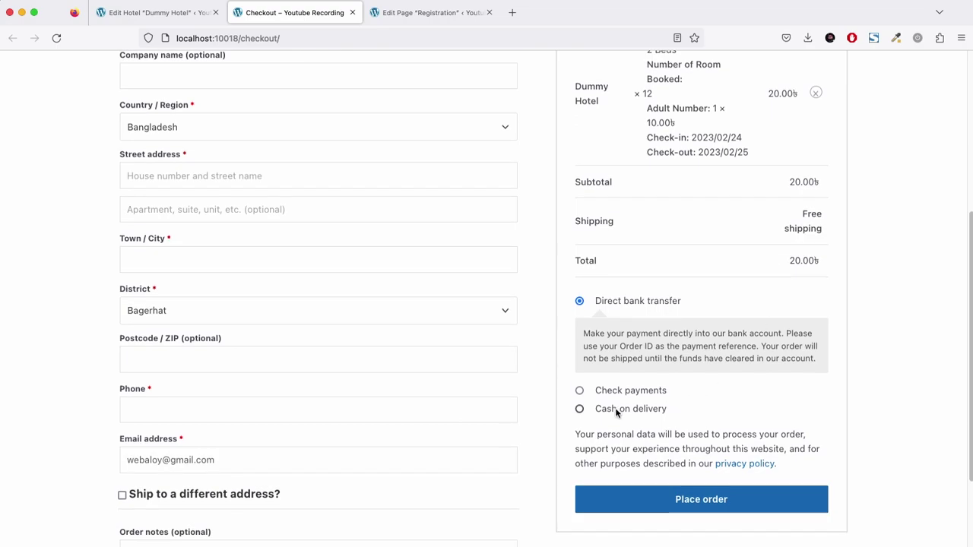
{"action": "left_click", "coordinate": [617, 413]}
{"action": "scroll", "coordinate": [297, 226], "scroll_direction": "up", "scroll_amount": 3}
{"action": "left_click", "coordinate": [197, 184]}
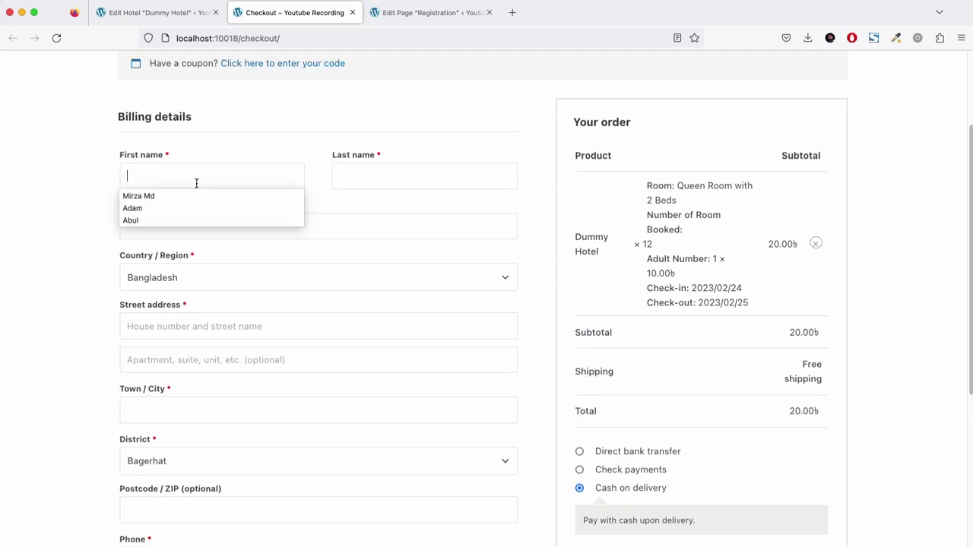
{"action": "left_click", "coordinate": [197, 208]}
{"action": "left_click", "coordinate": [411, 167]}
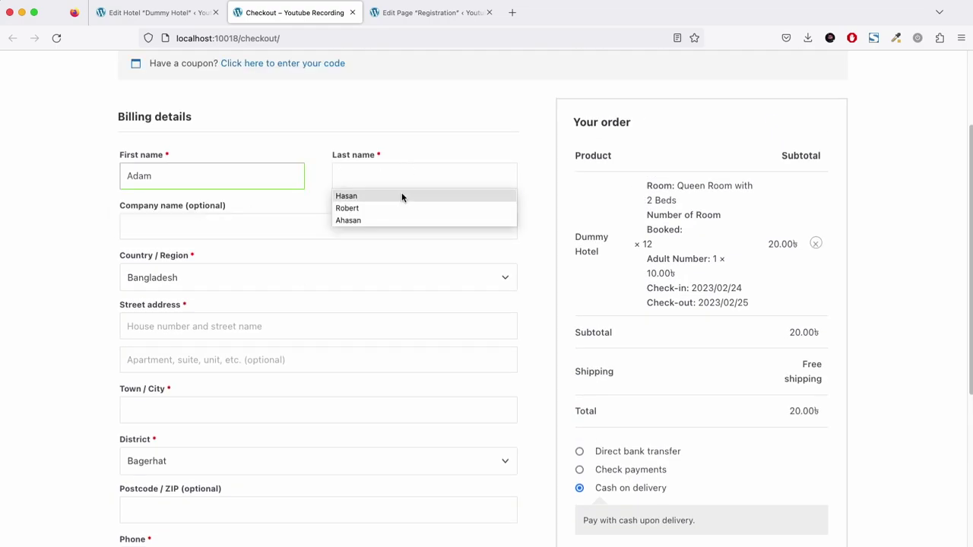
{"action": "left_click", "coordinate": [402, 195]}
{"action": "left_click", "coordinate": [311, 226]}
Fill in the street address, city Dhaka and phone number, then place the order.
{"action": "left_click", "coordinate": [163, 326]}
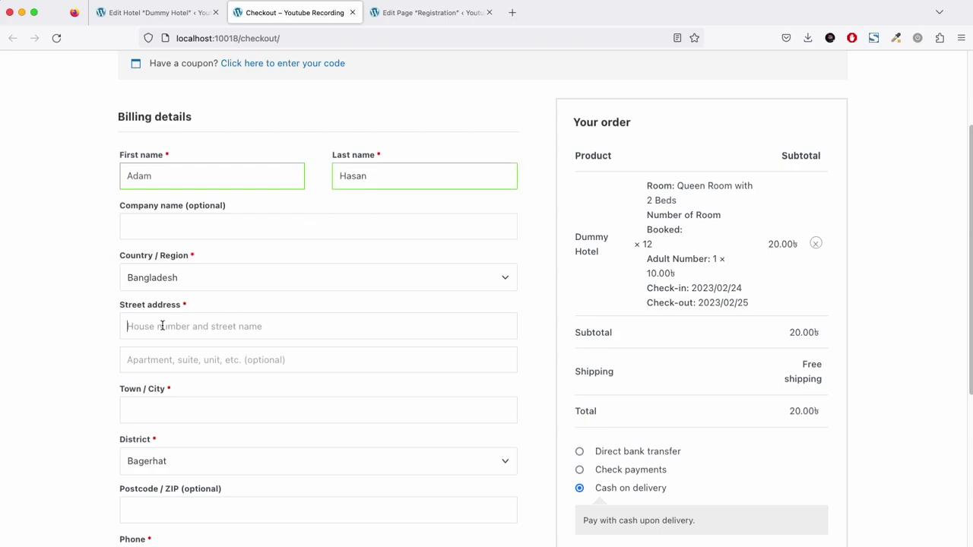
{"action": "type", "text": "123"}
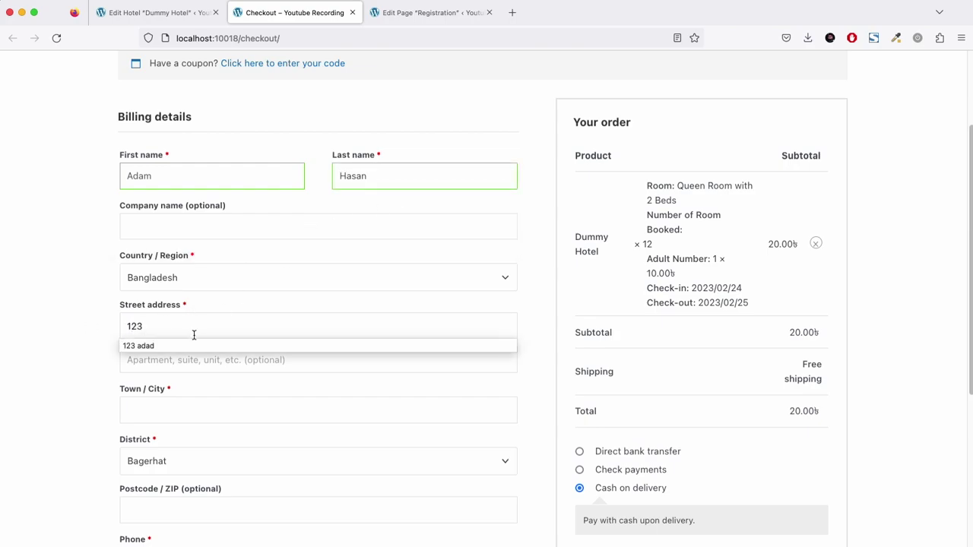
{"action": "left_click", "coordinate": [194, 346]}
{"action": "left_click", "coordinate": [202, 411]}
{"action": "type", "text": "Dhaka"}
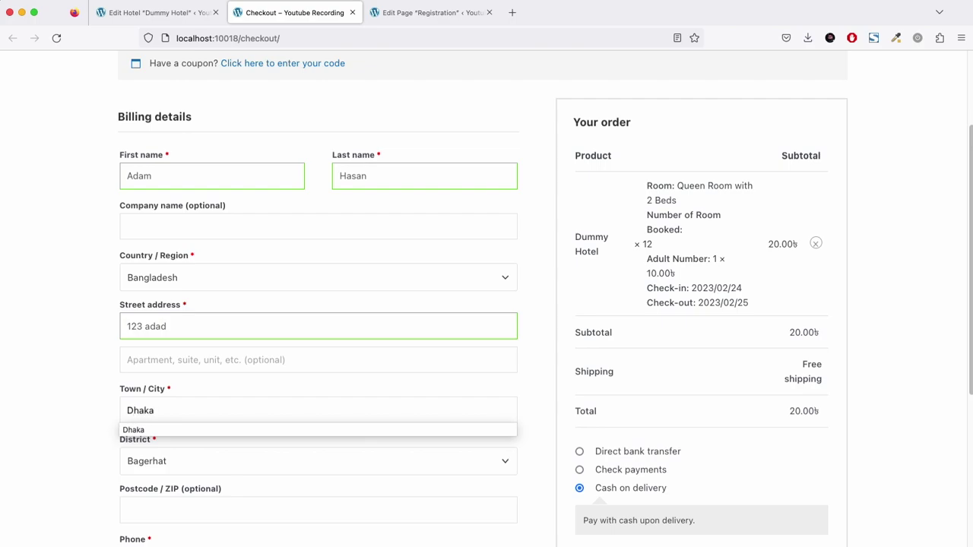
{"action": "left_click", "coordinate": [54, 408]}
{"action": "scroll", "coordinate": [54, 409], "scroll_direction": "down", "scroll_amount": 5}
{"action": "left_click", "coordinate": [182, 352]}
{"action": "type", "text": "1"}
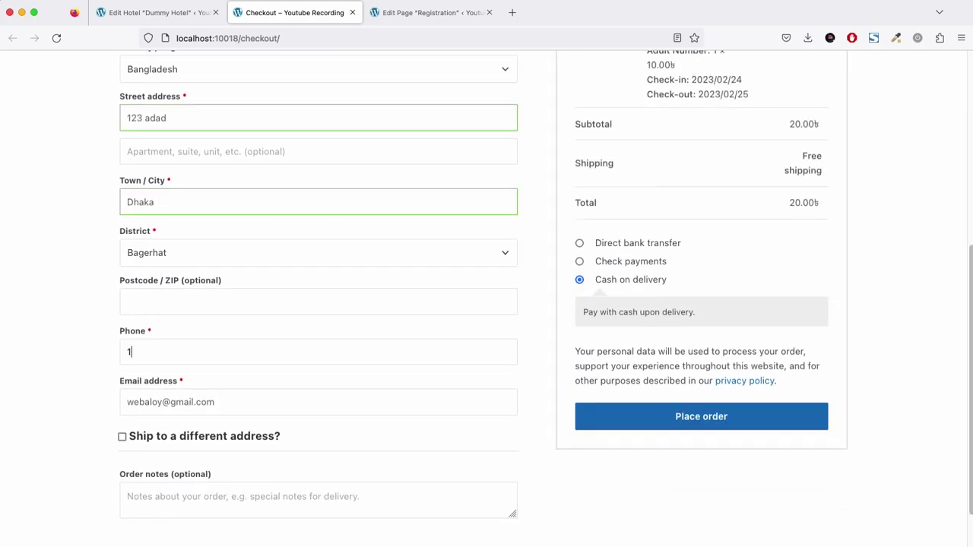
{"action": "type", "text": "234"}
{"action": "left_click", "coordinate": [191, 370]}
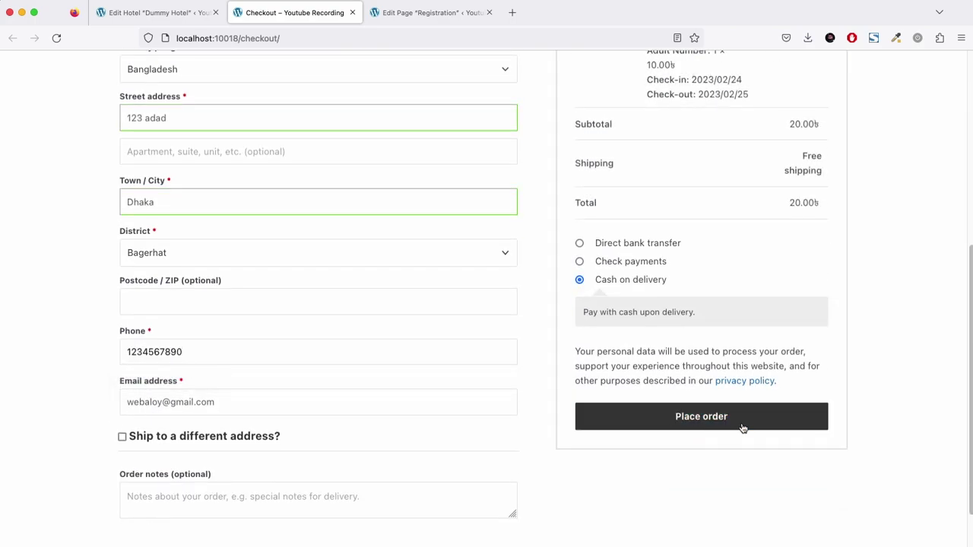
{"action": "left_click", "coordinate": [741, 423]}
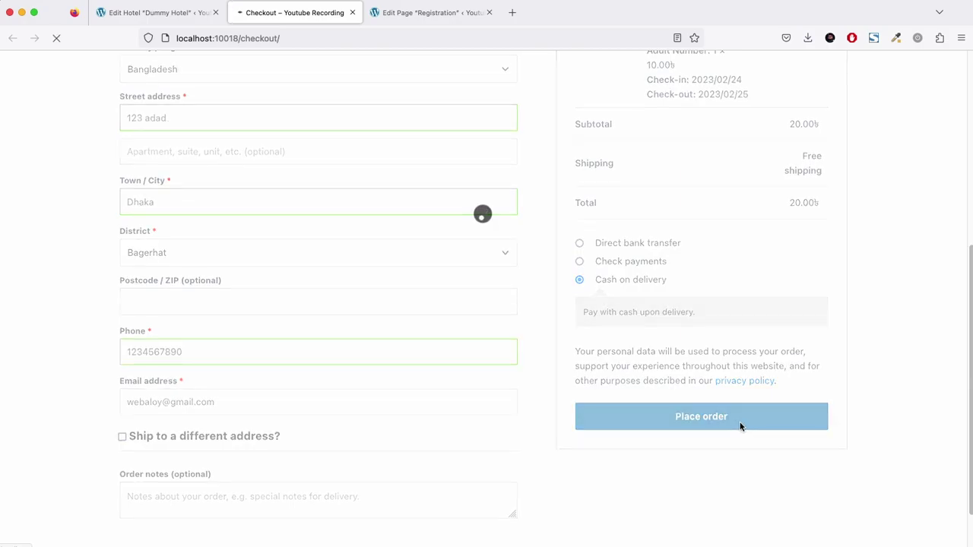
{"action": "scroll", "coordinate": [491, 322], "scroll_direction": "down", "scroll_amount": 5}
Log out of the vendor account and sign back in as the site administrator.
{"action": "scroll", "coordinate": [507, 297], "scroll_direction": "up", "scroll_amount": 2}
{"action": "left_click", "coordinate": [158, 21]}
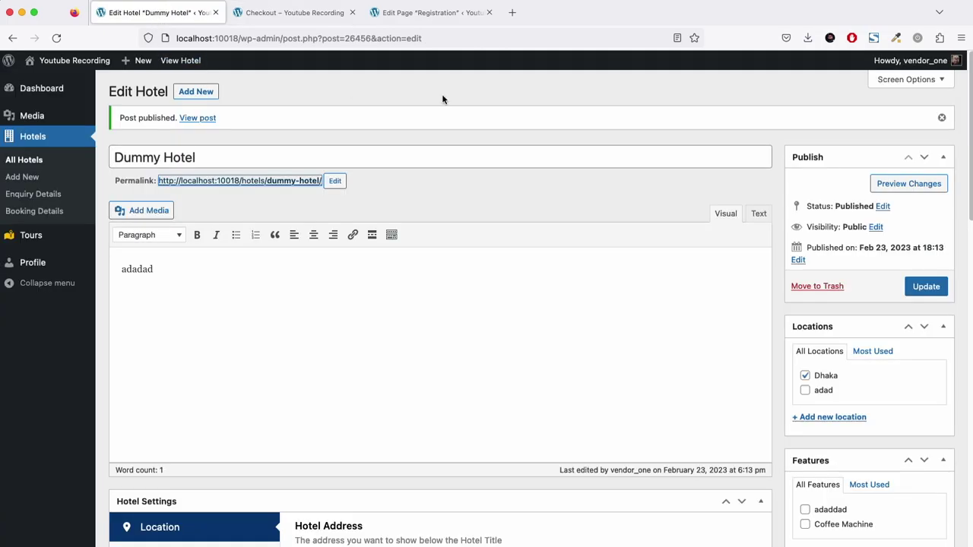
{"action": "mouse_move", "coordinate": [920, 64]}
{"action": "left_click", "coordinate": [885, 121]}
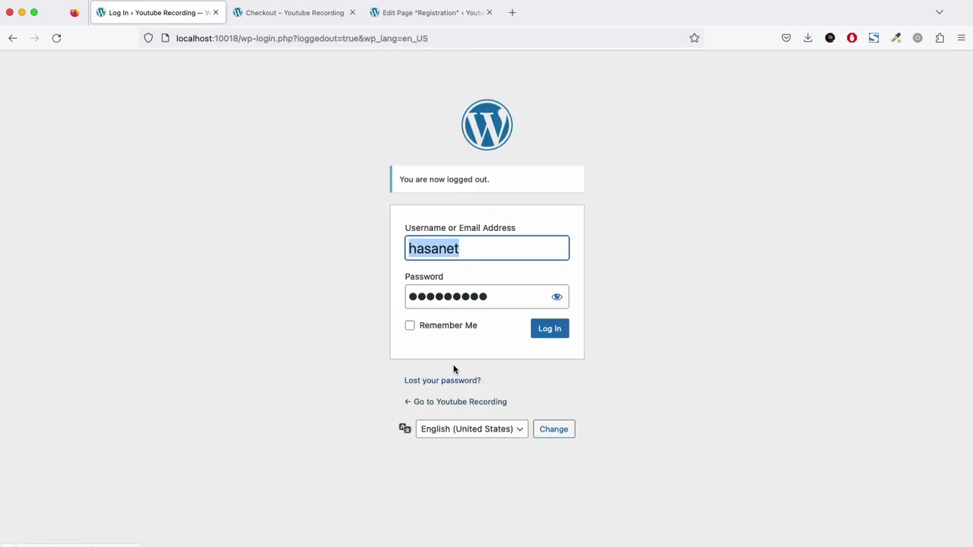
{"action": "left_click", "coordinate": [536, 331]}
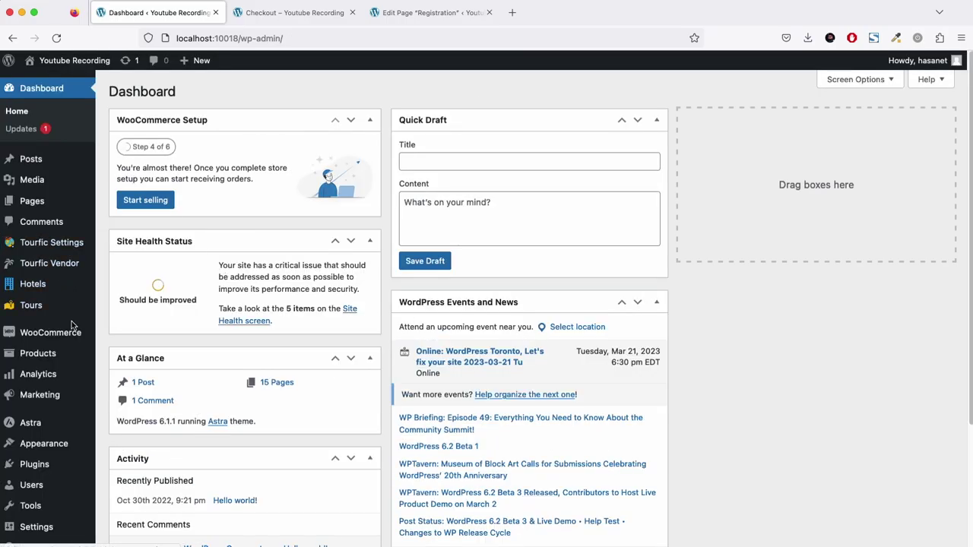
In WooCommerce Orders, bulk-change the new 20.00 order's status to Completed.
{"action": "mouse_move", "coordinate": [82, 339]}
{"action": "left_click", "coordinate": [140, 354]}
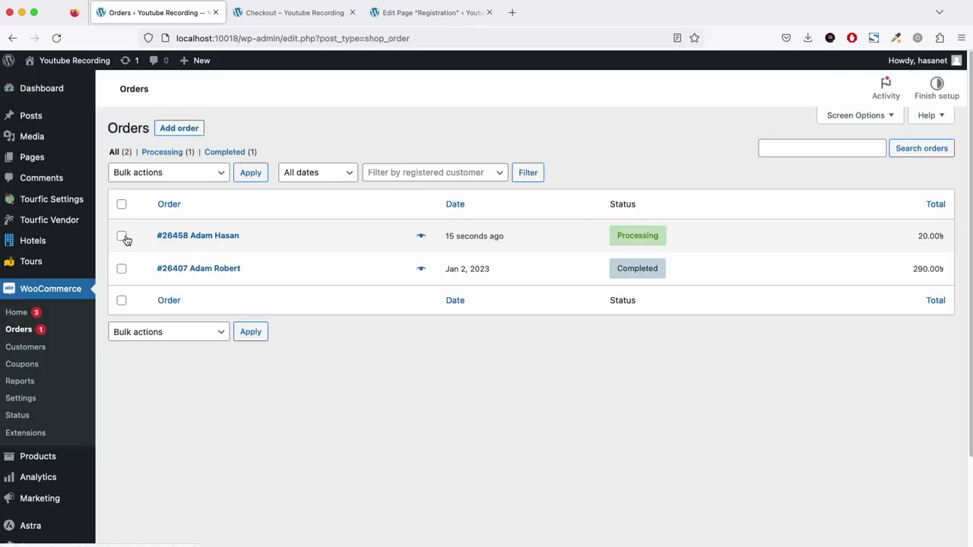
{"action": "left_click", "coordinate": [121, 235]}
{"action": "left_click", "coordinate": [192, 174]}
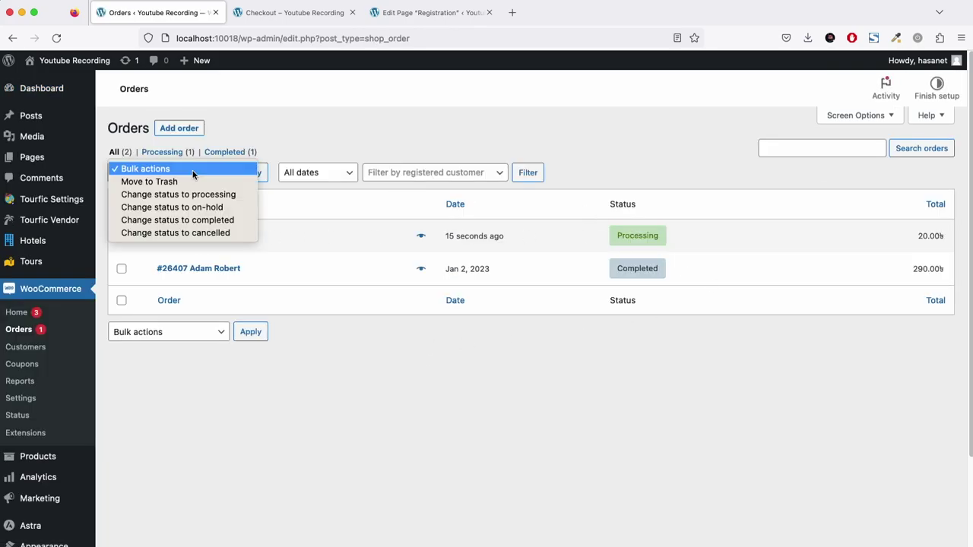
{"action": "left_click", "coordinate": [195, 220]}
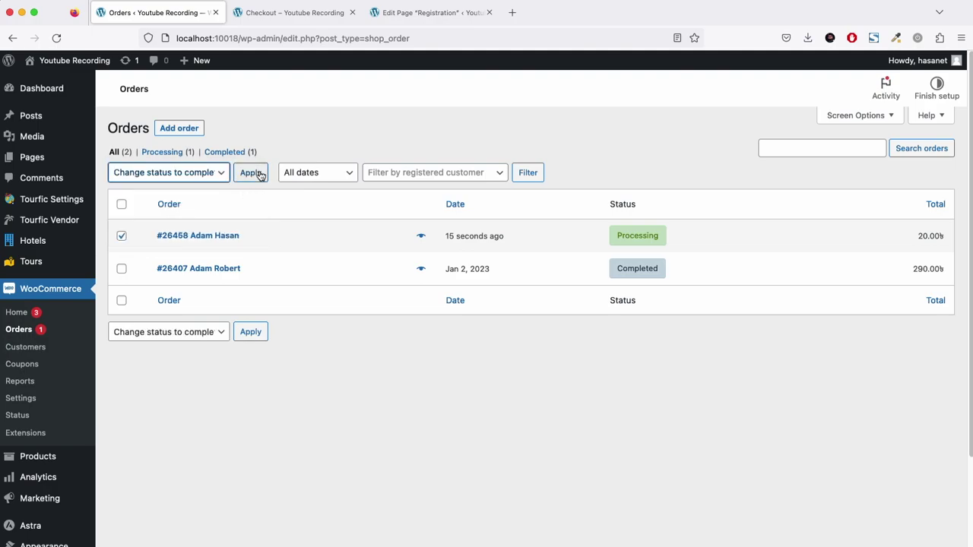
{"action": "left_click", "coordinate": [257, 173]}
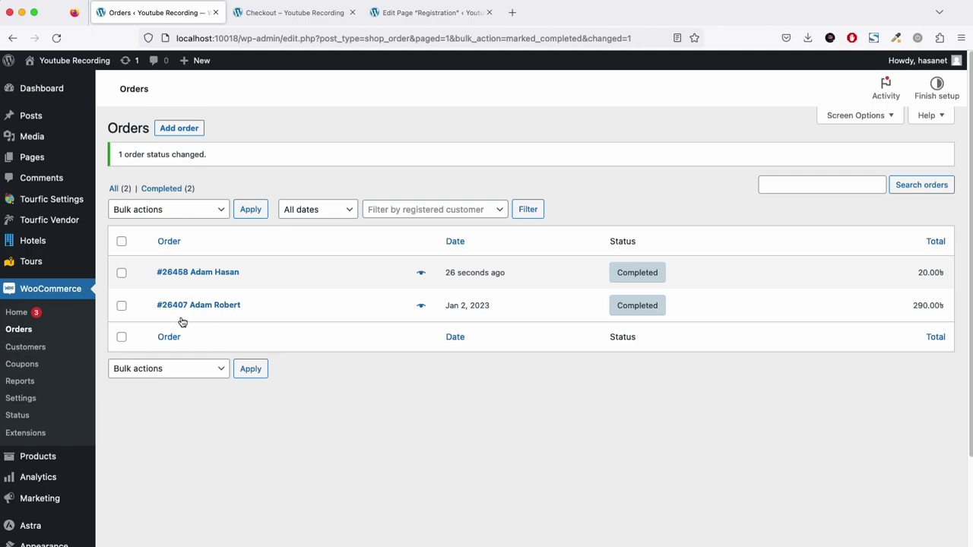
{"action": "scroll", "coordinate": [142, 453], "scroll_direction": "down", "scroll_amount": 2}
Check the vendor's total earnings and total withdrawn amounts in the Vendors list.
{"action": "mouse_move", "coordinate": [59, 166]}
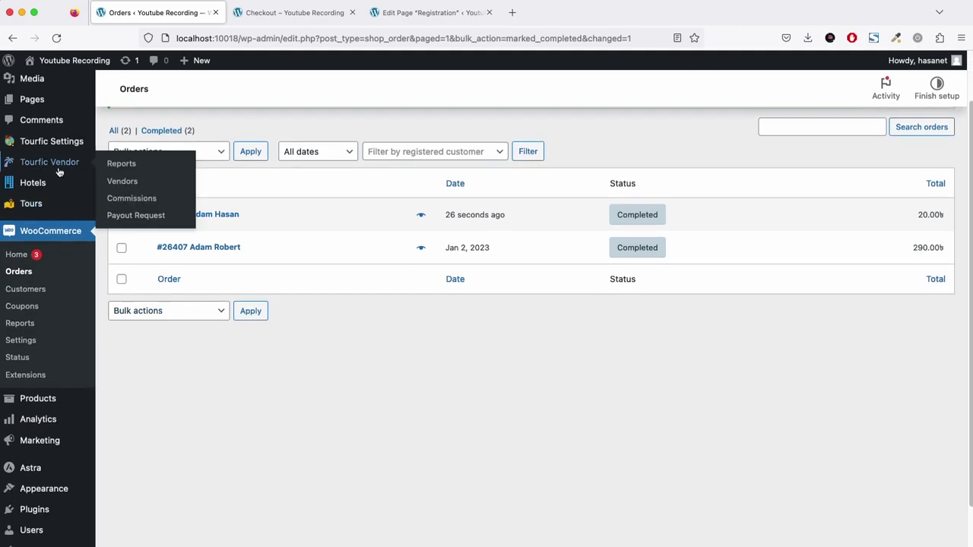
{"action": "left_click", "coordinate": [121, 183]}
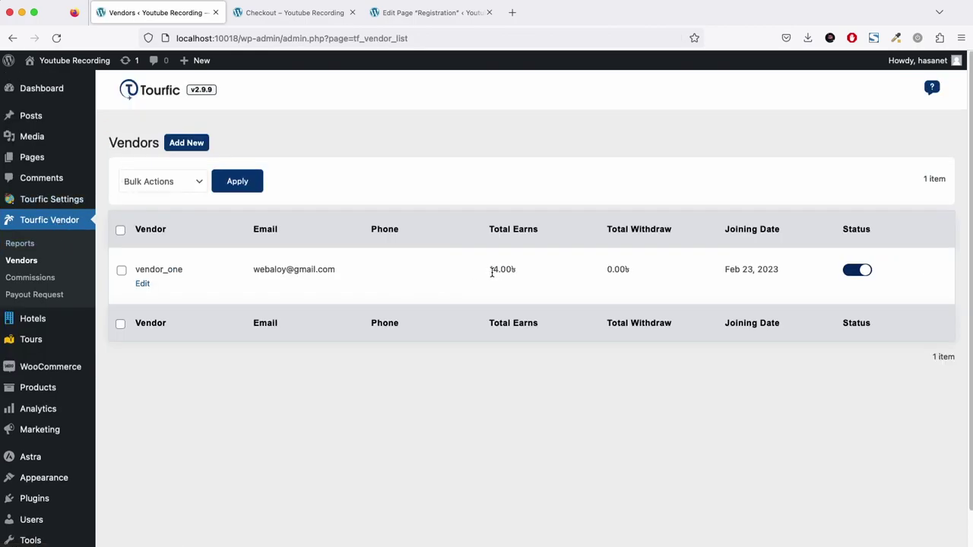
{"action": "left_click_drag", "start_coordinate": [492, 273], "coordinate": [509, 273]}
{"action": "left_click_drag", "start_coordinate": [606, 276], "coordinate": [640, 274]}
Review commission for hotel order 26458: 20.00 total, 6.00 admin, 14.00 vendor.
{"action": "left_click", "coordinate": [28, 280]}
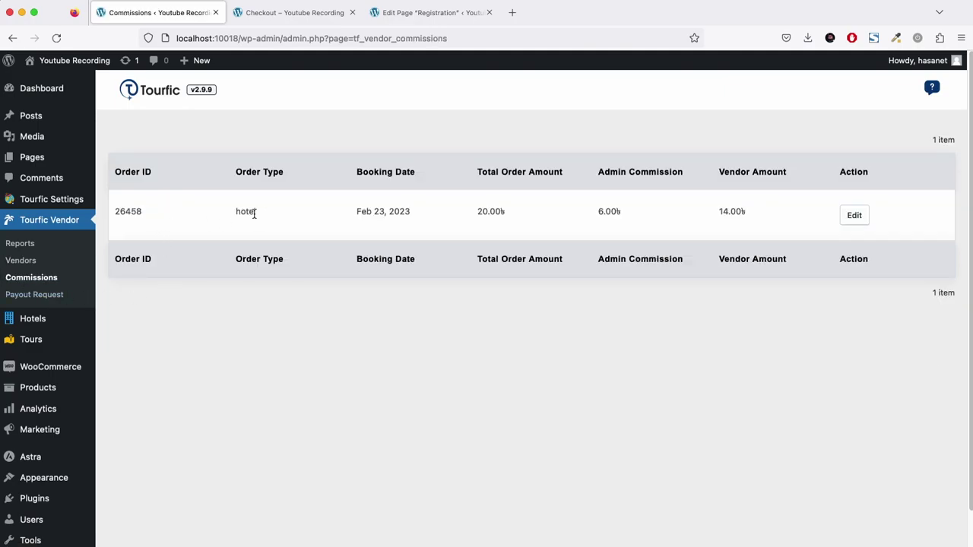
{"action": "double_click", "coordinate": [122, 212]}
{"action": "left_click_drag", "start_coordinate": [243, 212], "coordinate": [261, 217]}
{"action": "left_click_drag", "start_coordinate": [489, 213], "coordinate": [589, 212]}
{"action": "left_click", "coordinate": [608, 212]}
{"action": "left_click_drag", "start_coordinate": [600, 214], "coordinate": [613, 213]}
{"action": "left_click_drag", "start_coordinate": [721, 212], "coordinate": [739, 214]}
Look over the Vendor Reports overview, then go to the empty Payout Request list.
{"action": "left_click", "coordinate": [7, 240]}
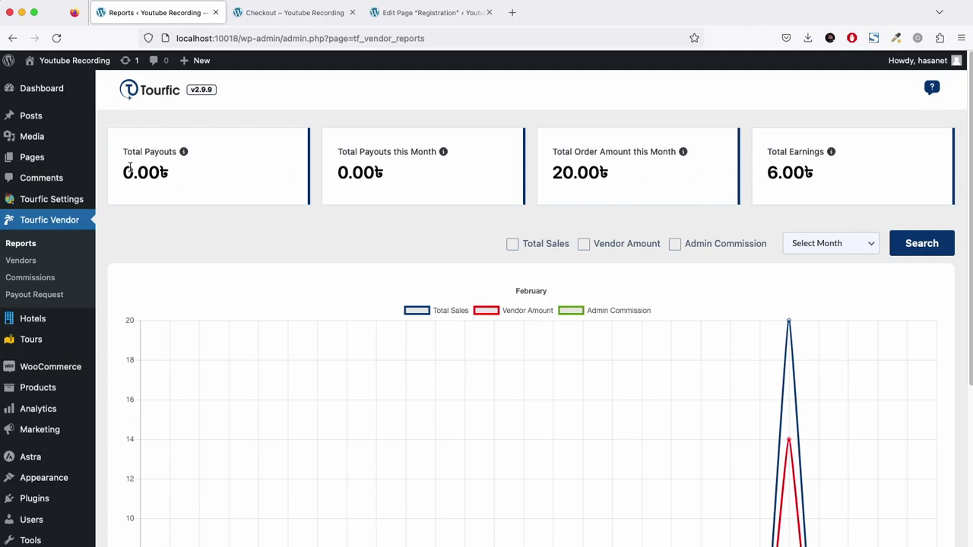
{"action": "scroll", "coordinate": [406, 257], "scroll_direction": "down", "scroll_amount": 2}
{"action": "scroll", "coordinate": [409, 257], "scroll_direction": "up", "scroll_amount": 2}
{"action": "scroll", "coordinate": [408, 257], "scroll_direction": "down", "scroll_amount": 1}
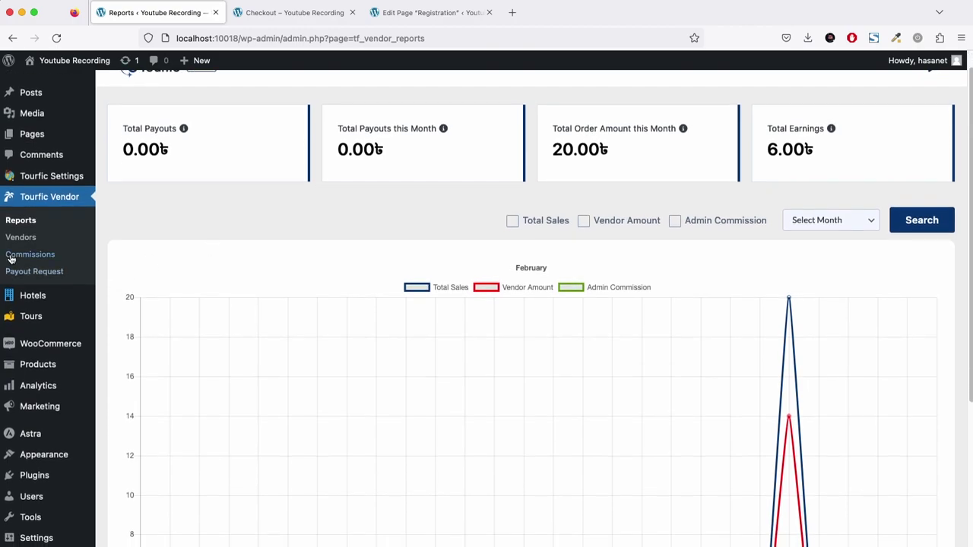
{"action": "left_click", "coordinate": [27, 273]}
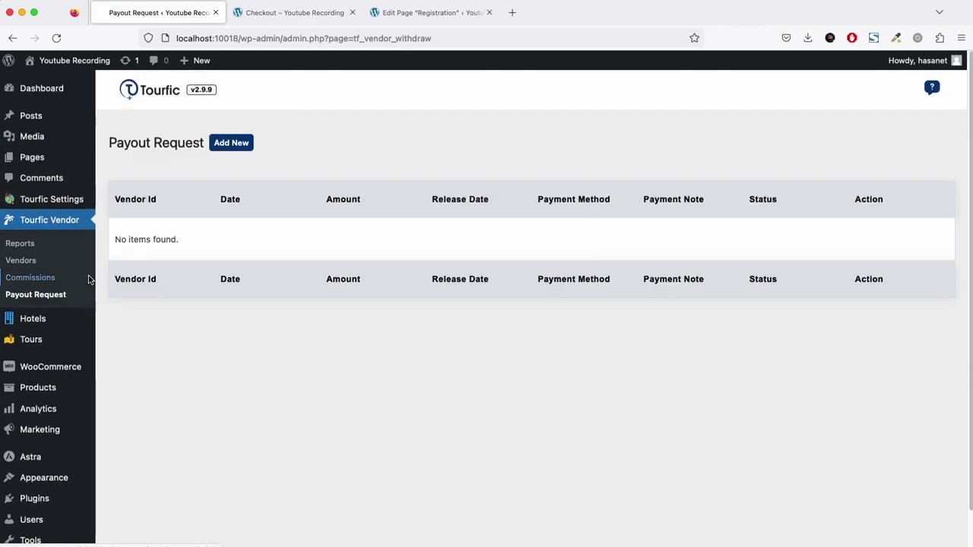
Start a new payout for the only vendor with an amount of 14.
{"action": "left_click", "coordinate": [231, 143]}
{"action": "left_click", "coordinate": [311, 175]}
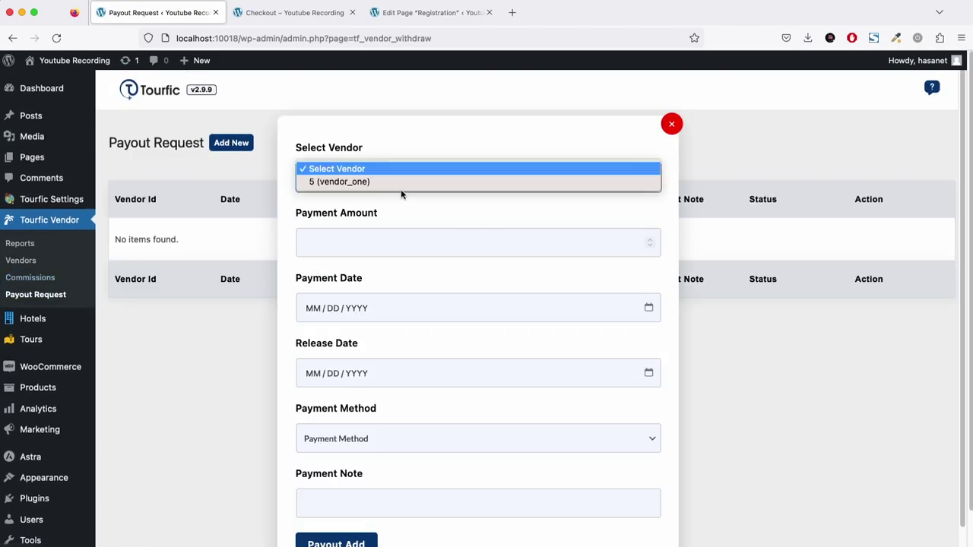
{"action": "left_click", "coordinate": [382, 183]}
{"action": "left_click", "coordinate": [375, 243]}
{"action": "type", "text": "14"}
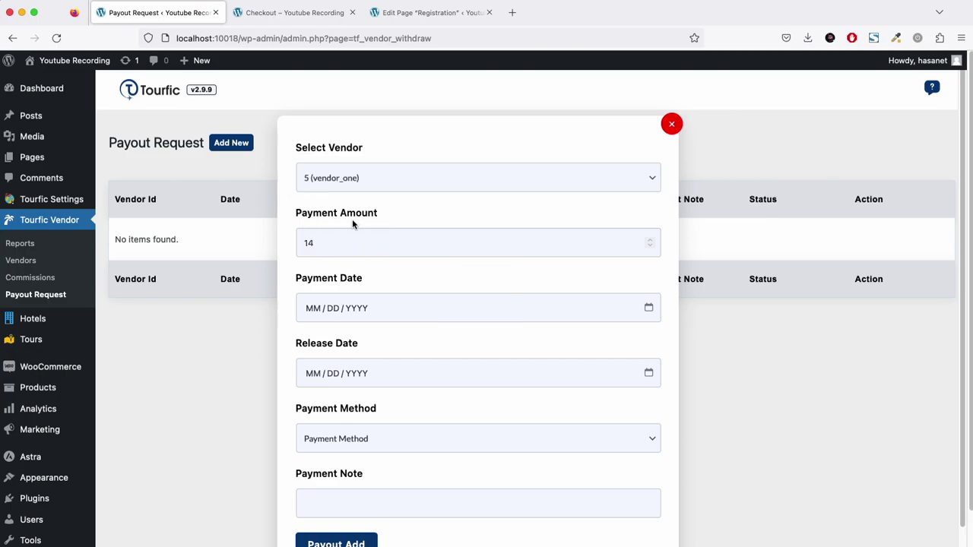
Set the payout's payment date to 01/03/2023.
{"action": "left_click", "coordinate": [346, 311]}
{"action": "left_click", "coordinate": [312, 318]}
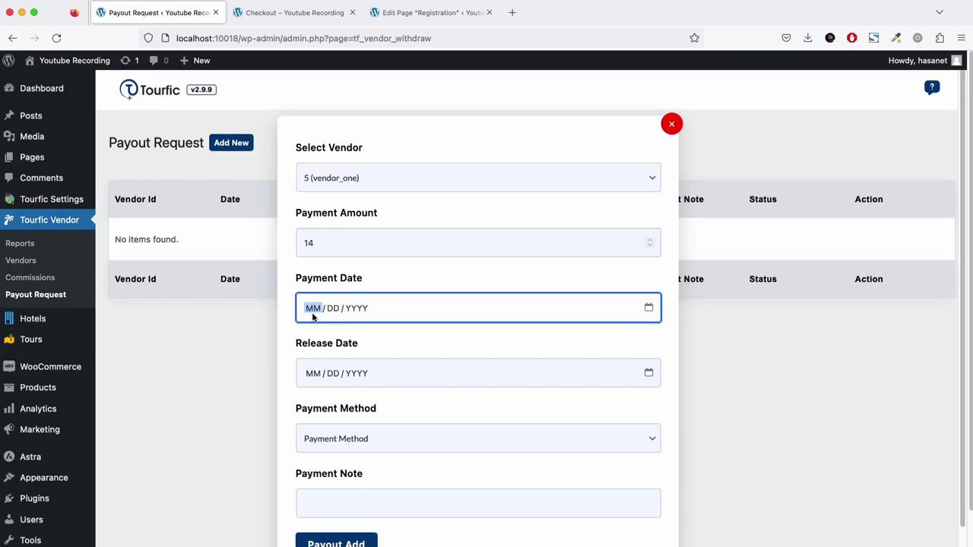
{"action": "type", "text": "1"}
{"action": "key", "text": "Tab"}
{"action": "type", "text": "3"}
{"action": "key", "text": "Tab"}
{"action": "key", "text": "Tab"}
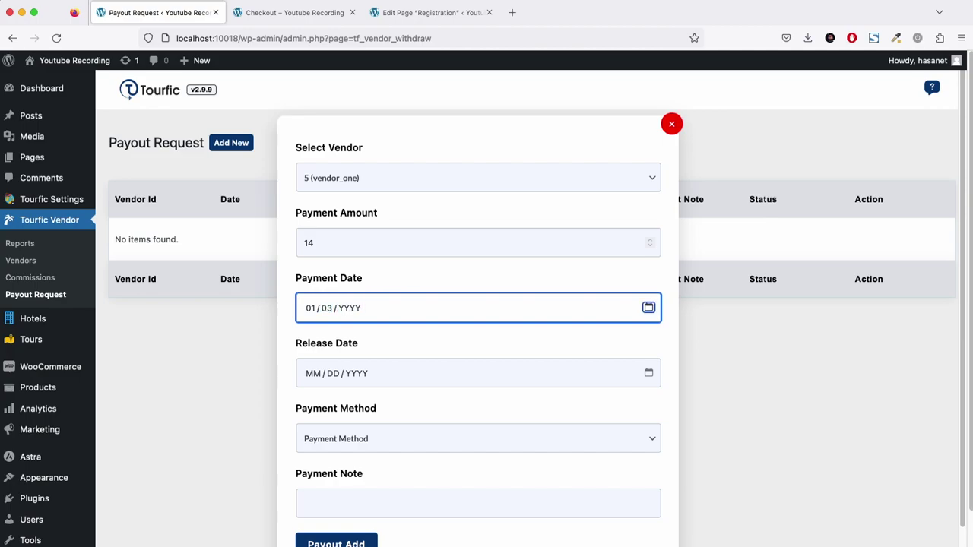
{"action": "left_click", "coordinate": [352, 311]}
{"action": "type", "text": "2023"}
Set the payout's release date to 02/03/2023.
{"action": "left_click", "coordinate": [339, 372]}
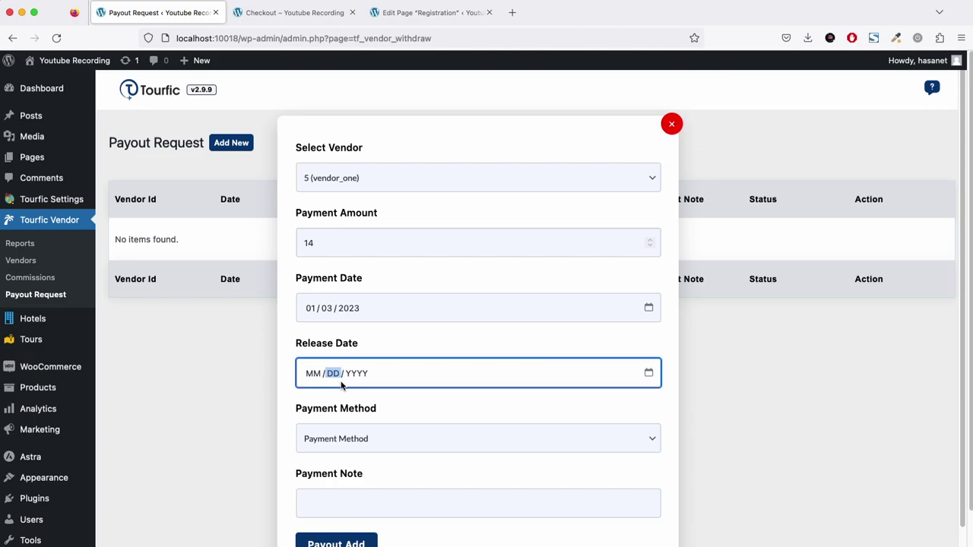
{"action": "left_click", "coordinate": [308, 375]}
{"action": "type", "text": "02"}
{"action": "key", "text": "Tab"}
{"action": "left_click", "coordinate": [325, 373]}
{"action": "type", "text": "03 / 202"}
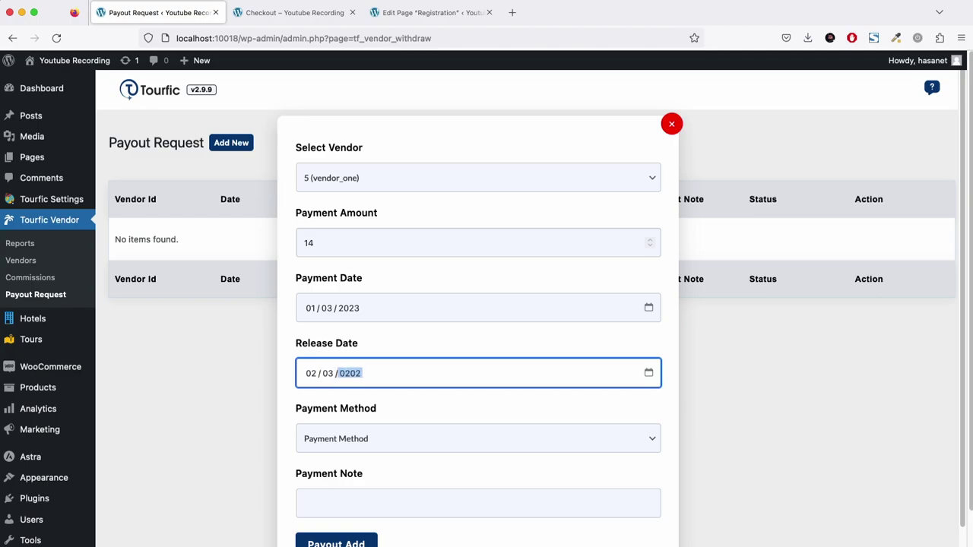
{"action": "type", "text": "3"}
Choose Paypal as payment method, add the vendor's e-mail as the note, and save.
{"action": "left_click", "coordinate": [387, 439]}
{"action": "left_click", "coordinate": [369, 444]}
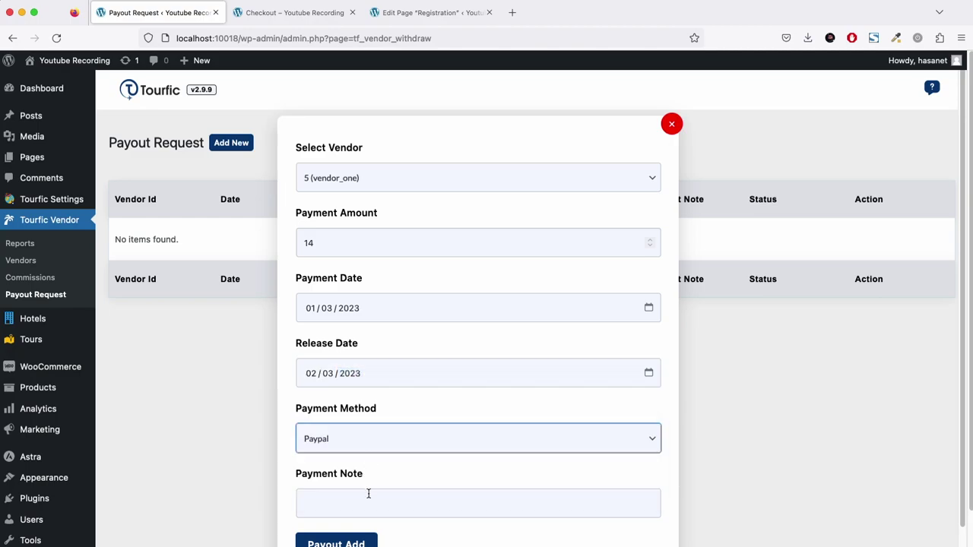
{"action": "left_click", "coordinate": [369, 494]}
{"action": "scroll", "coordinate": [431, 414], "scroll_direction": "down", "scroll_amount": 1}
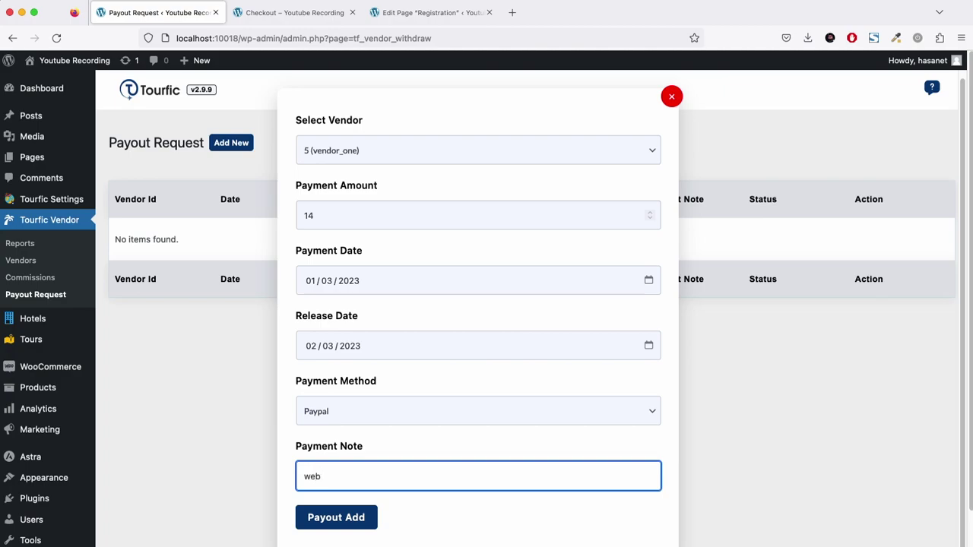
{"action": "left_click", "coordinate": [365, 517]}
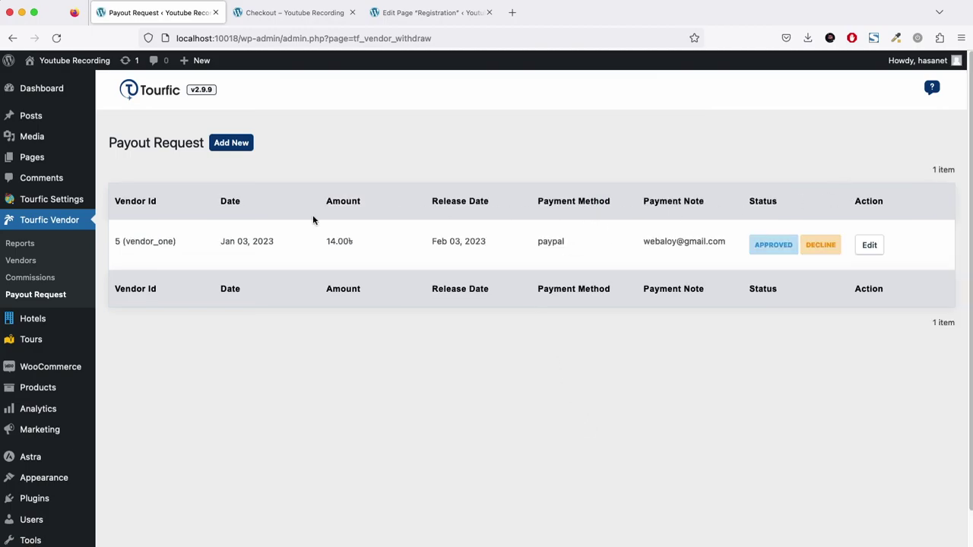
Approve the 14.00 payout, then confirm the vendor's available payout balance is now 0.
{"action": "left_click", "coordinate": [766, 249]}
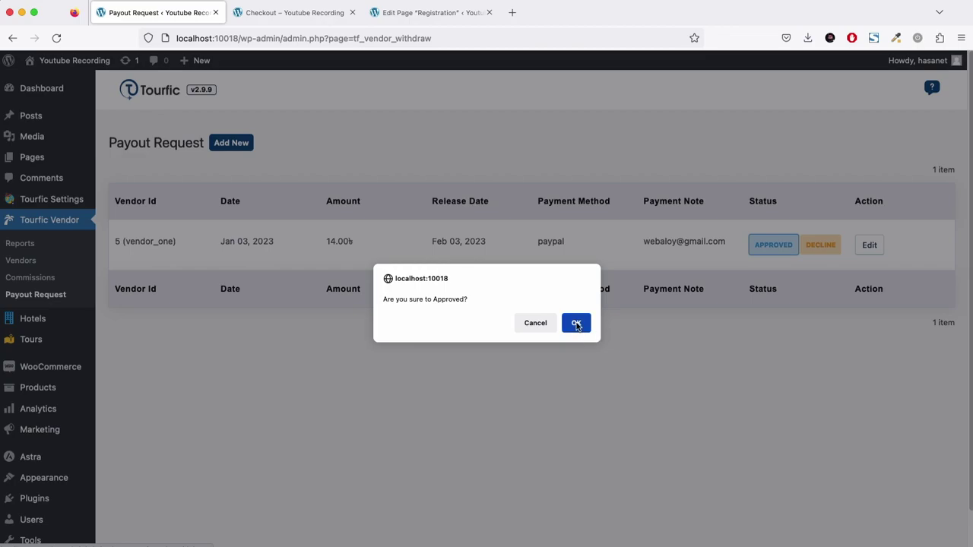
{"action": "left_click", "coordinate": [577, 324]}
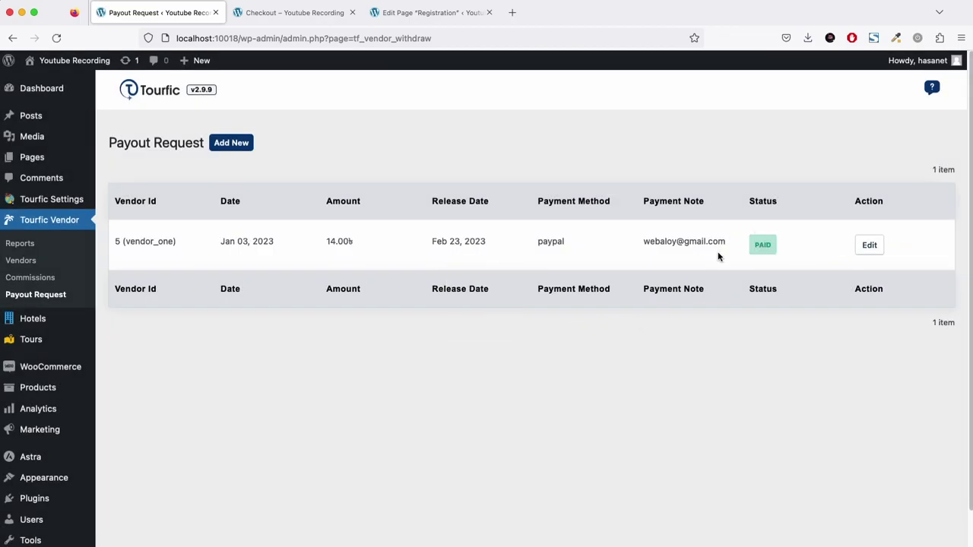
{"action": "left_click", "coordinate": [215, 145]}
{"action": "left_click", "coordinate": [341, 156]}
{"action": "left_click", "coordinate": [343, 158]}
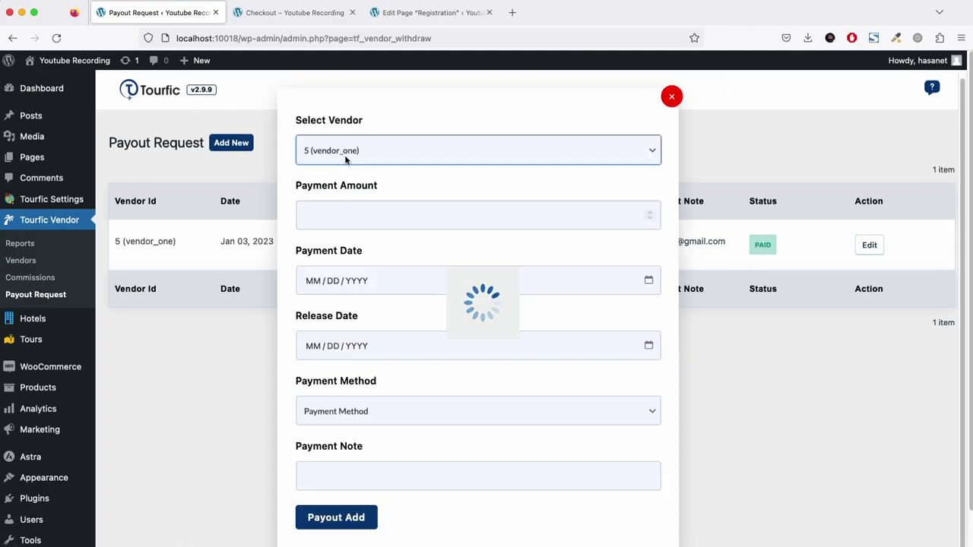
{"action": "left_click_drag", "start_coordinate": [321, 245], "coordinate": [285, 242]}
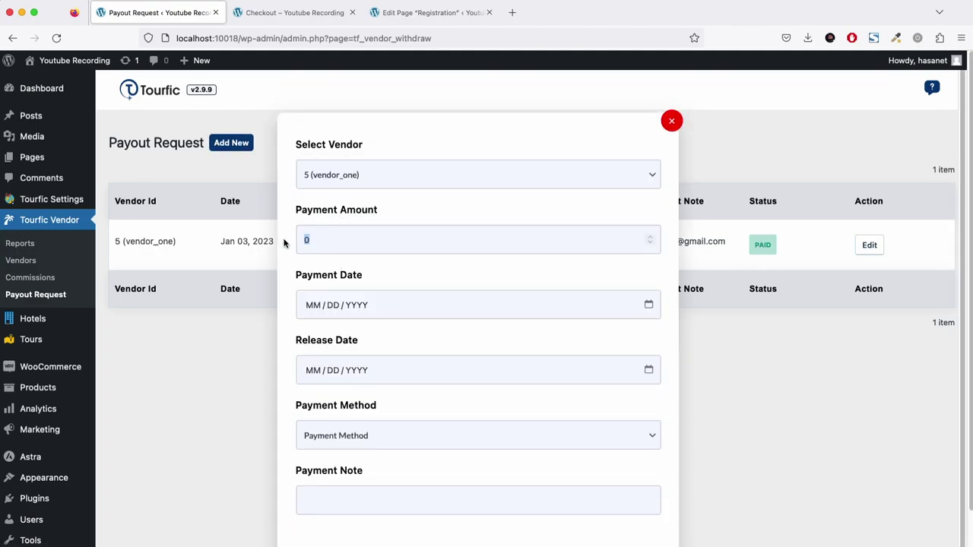
{"action": "left_click", "coordinate": [672, 120]}
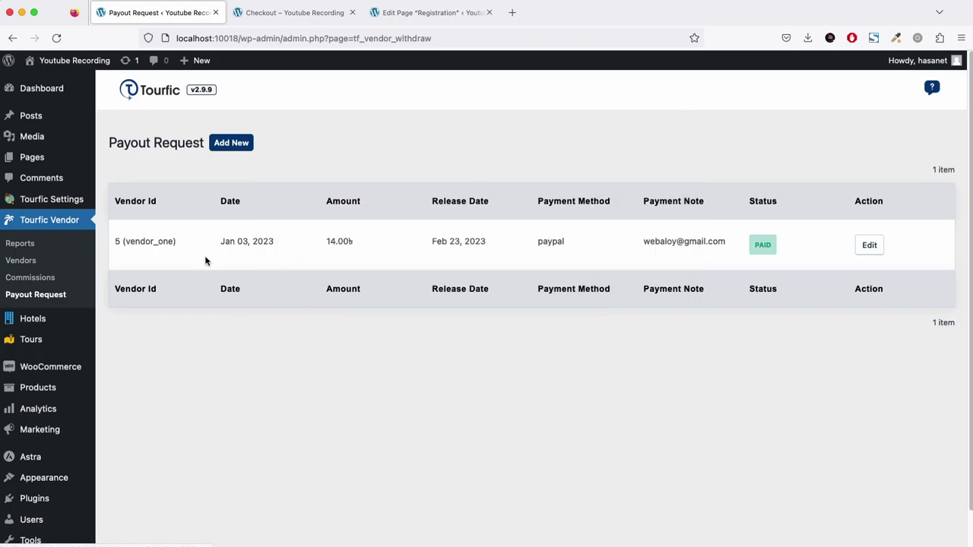
{"action": "left_click", "coordinate": [63, 244]}
Verify 14.00 total payouts in Reports and the vendor's 14.00 total withdrawn.
{"action": "left_click_drag", "start_coordinate": [126, 171], "coordinate": [188, 174]}
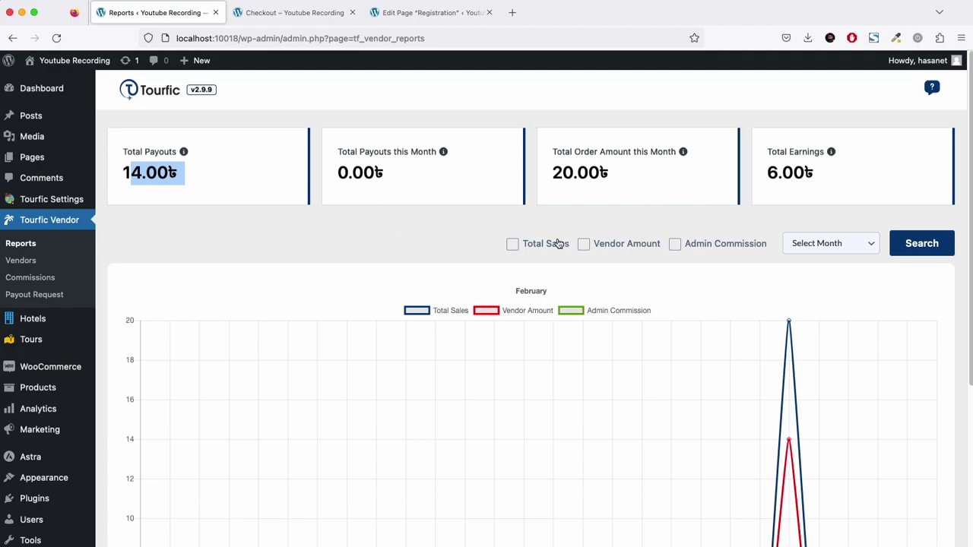
{"action": "left_click", "coordinate": [29, 263]}
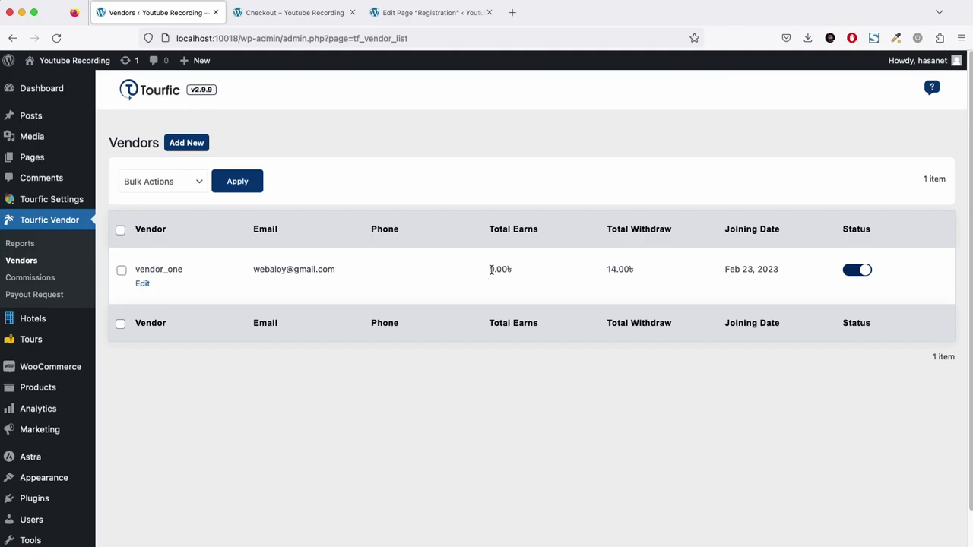
{"action": "left_click_drag", "start_coordinate": [605, 271], "coordinate": [641, 280]}
{"action": "left_click", "coordinate": [634, 274]}
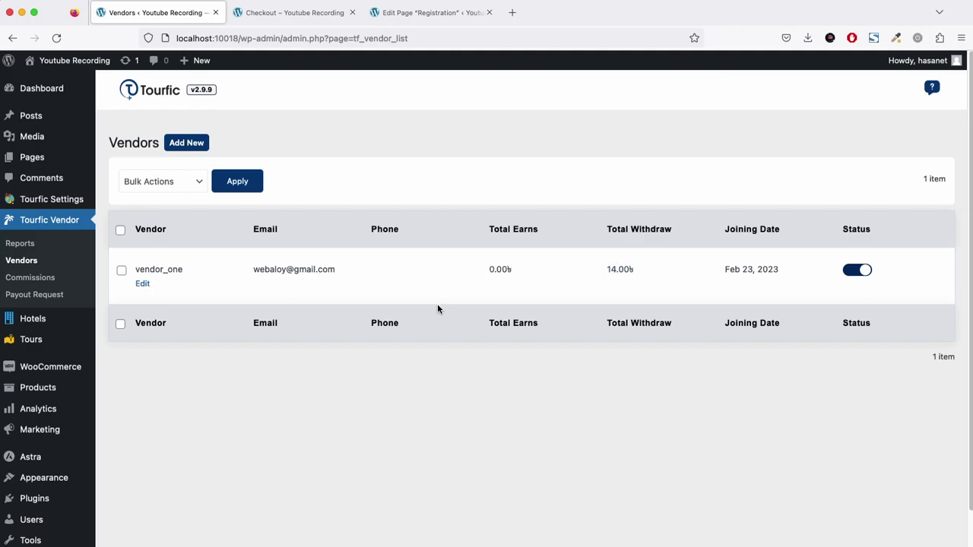
{"action": "left_click", "coordinate": [11, 284]}
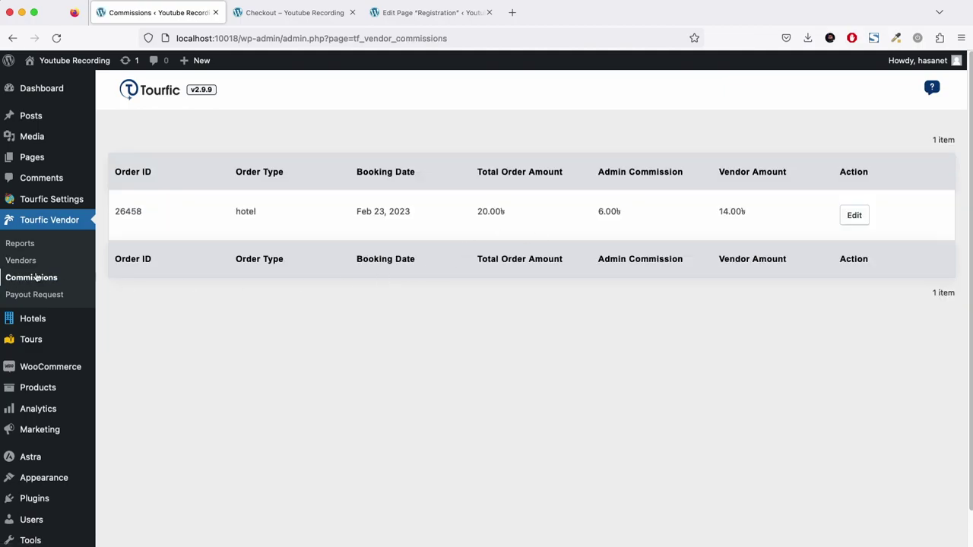
{"action": "left_click", "coordinate": [31, 245]}
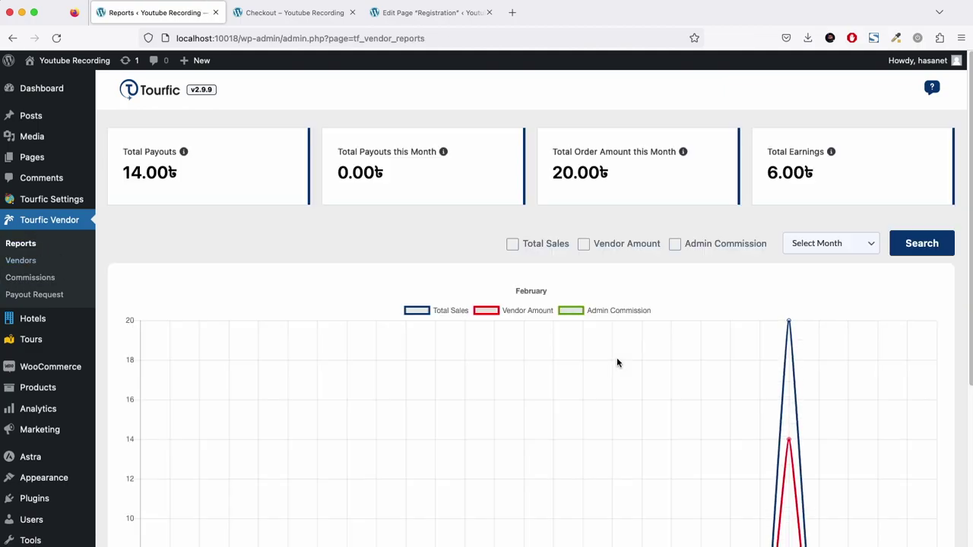